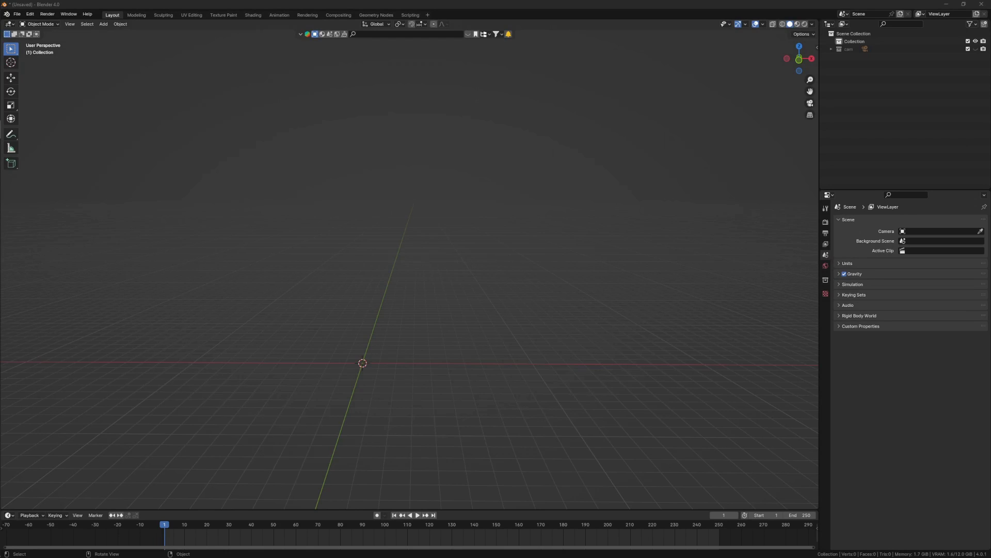
Step: Check the available download formats for the Diana von Gabii statue on its Sketchfab page, including the original glb
middle_click_drag(397, 371, 412, 380, "shift")
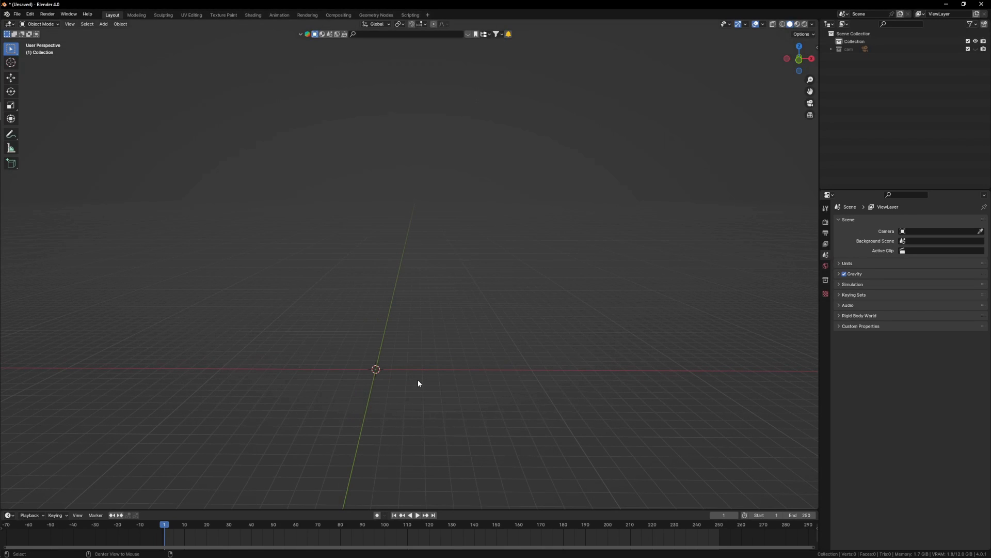
key("alt+Tab")
left_click(619, 316)
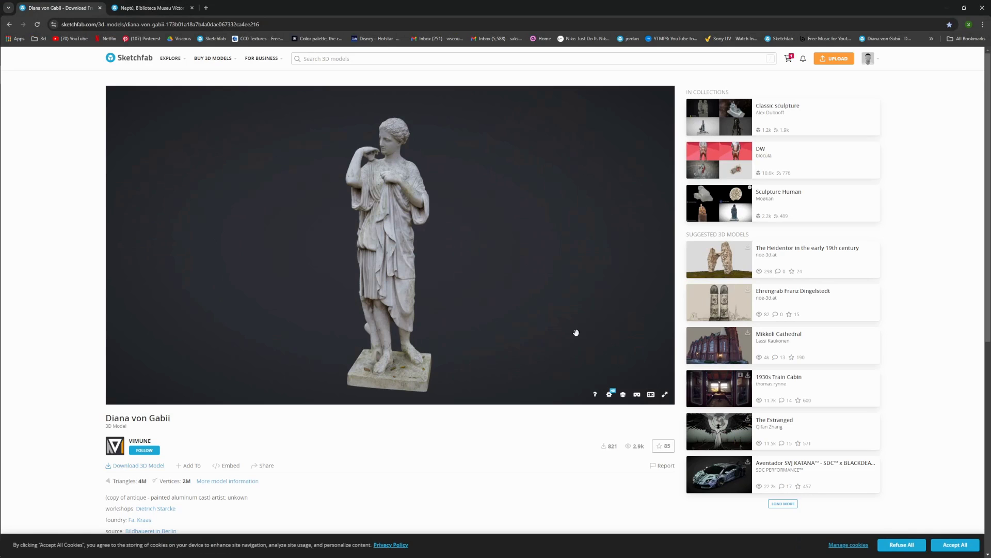
left_click(154, 467)
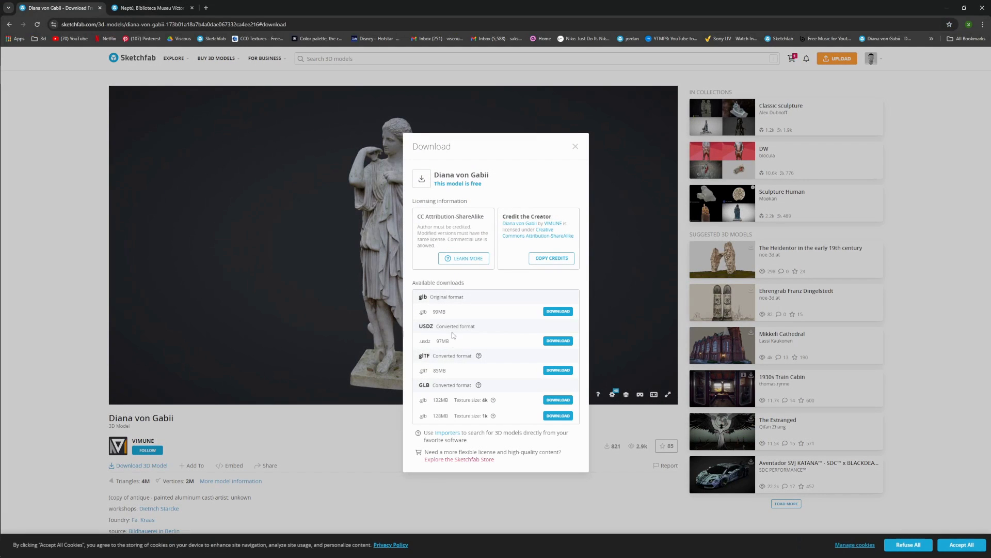
left_click_drag(457, 313, 400, 315)
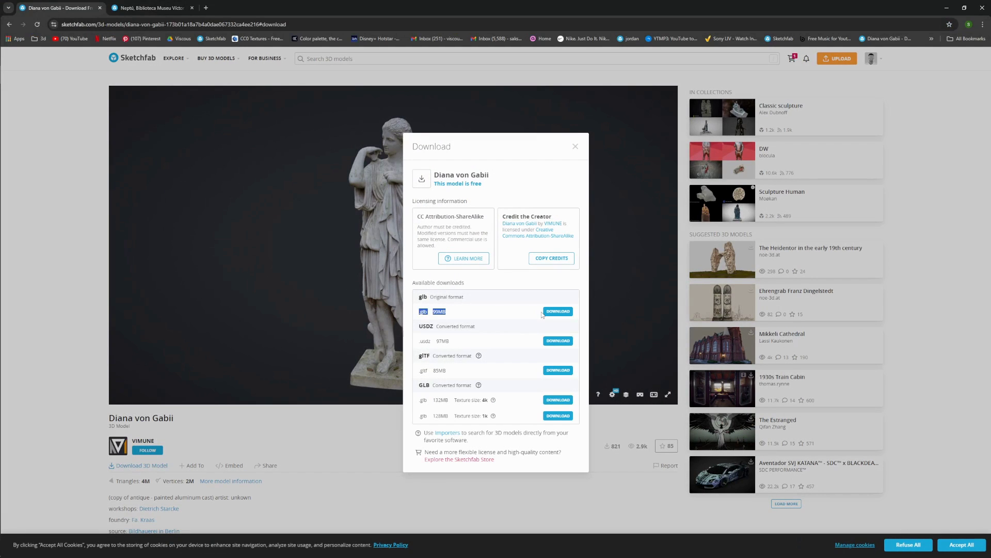
left_click(575, 147)
Step: Check the available download formats for the Neptú, Biblioteca Museu Víctor Balaguer statue, including the original obj
left_click(149, 7)
left_click(145, 466)
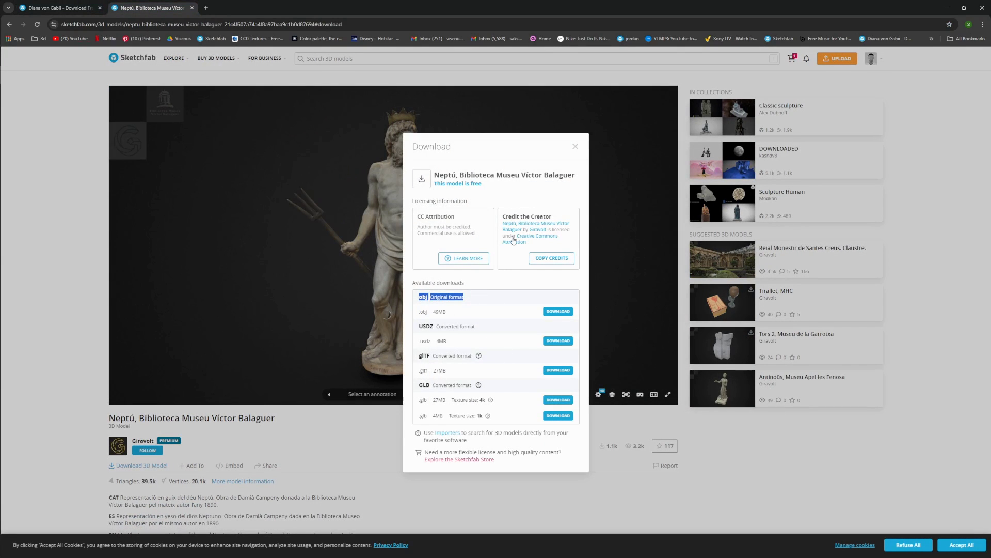
left_click(576, 149)
Step: Switch back to Blender and import the woman statue from 21110300.glb as glTF 2.0
key("alt+Tab")
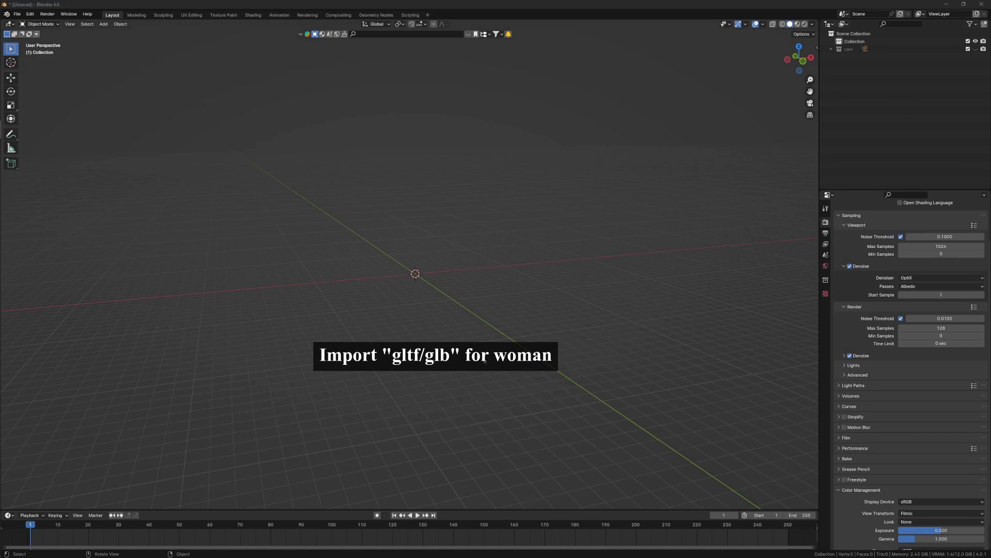
left_click(17, 14)
mouse_move(37, 125)
left_click(119, 209)
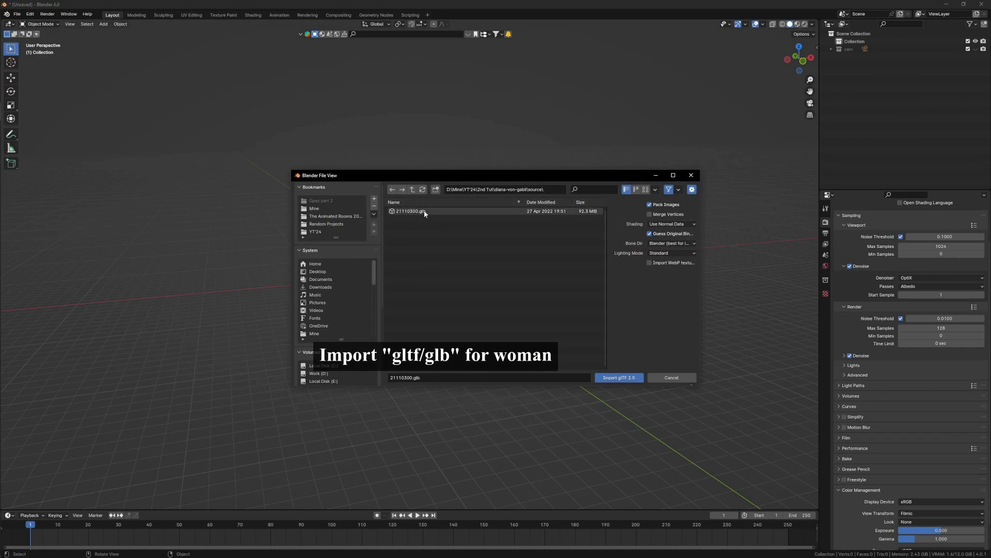
Step: Import the man statue from its Wavefront OBJ file
left_click(17, 14)
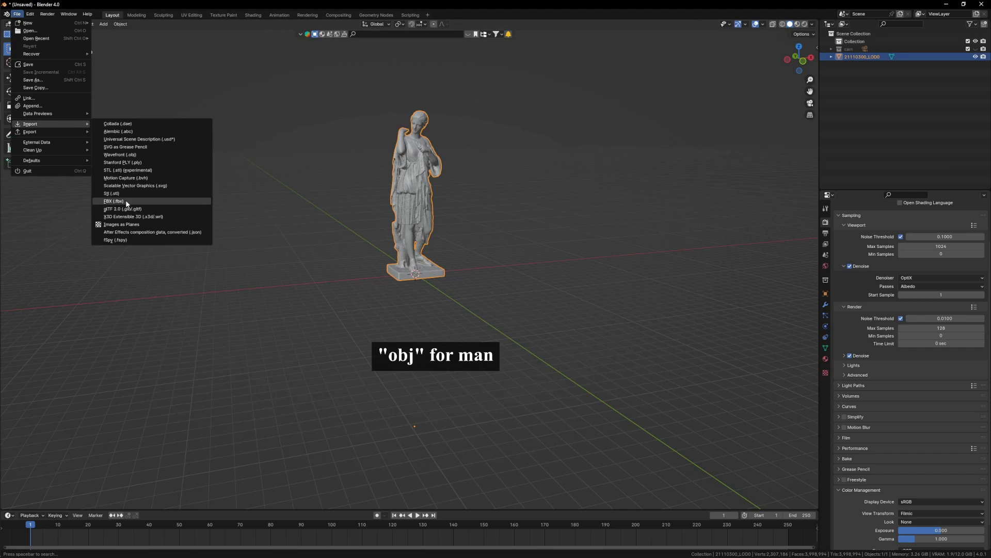
left_click(142, 157)
double_click(426, 226)
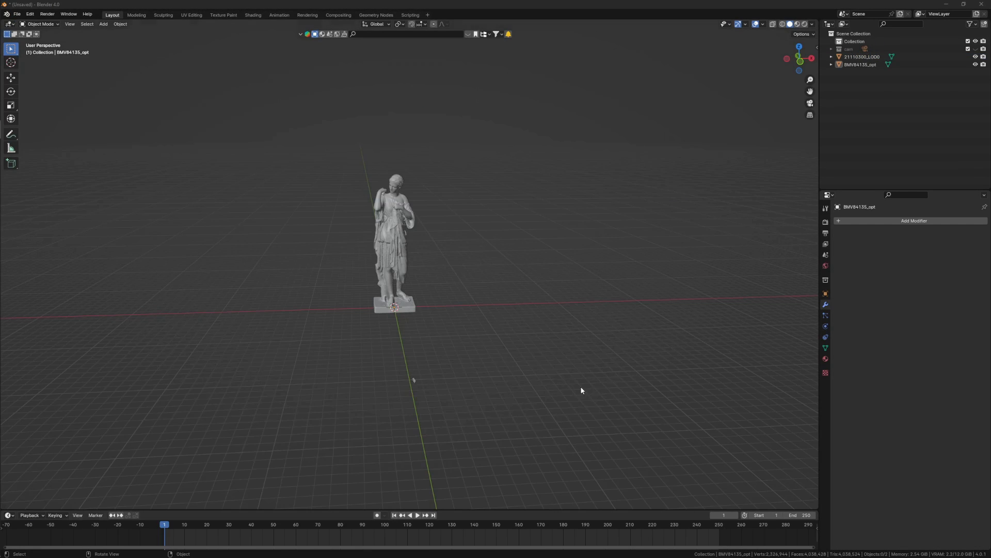
Step: Select the tiny imported man statue and set its origin to its geometry
middle_click_drag(399, 308, 429, 284)
scroll(445, 327, "down", 10)
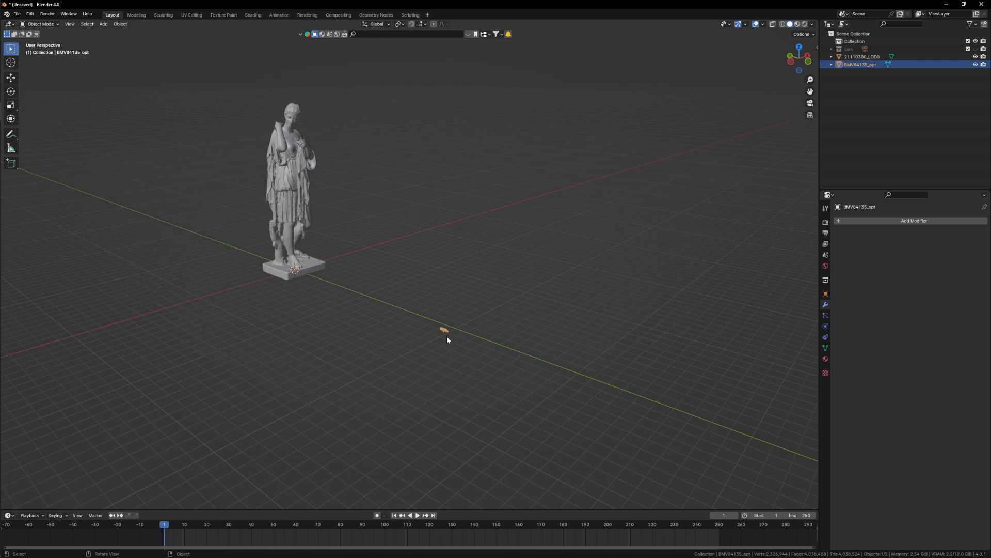
scroll(447, 336, "up", 1)
scroll(445, 330, "up", 1)
scroll(447, 332, "down", 1)
scroll(447, 332, "up", 2)
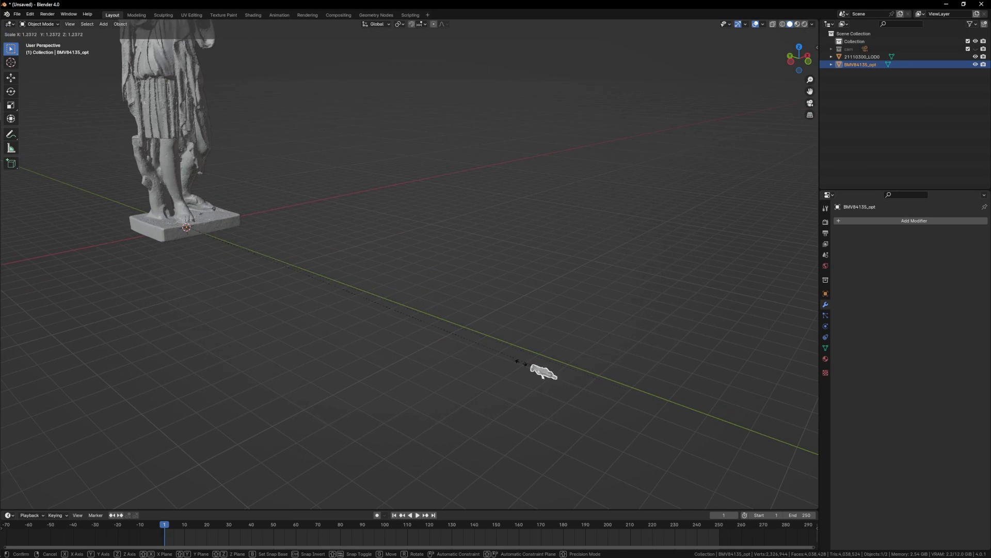
middle_click_drag(350, 336, 440, 360)
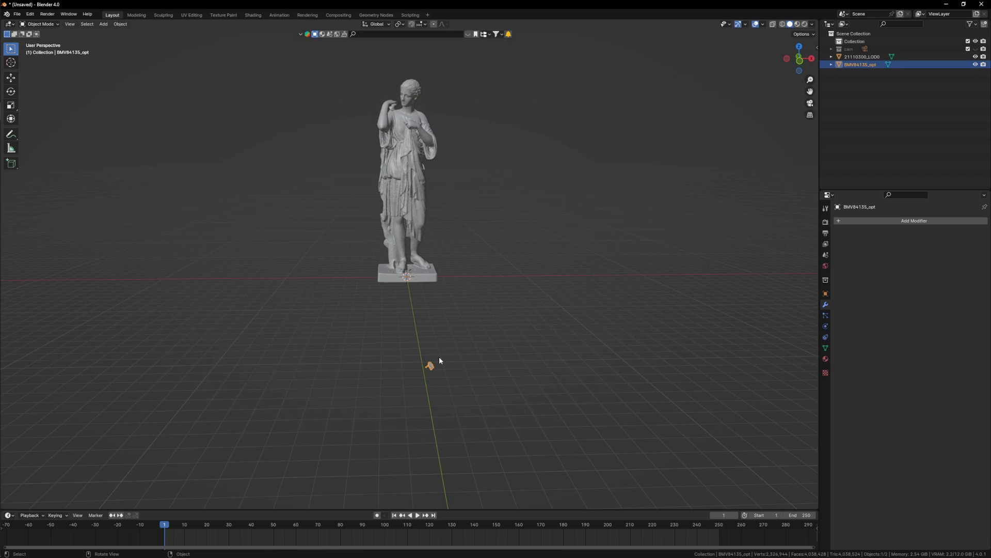
key("grave")
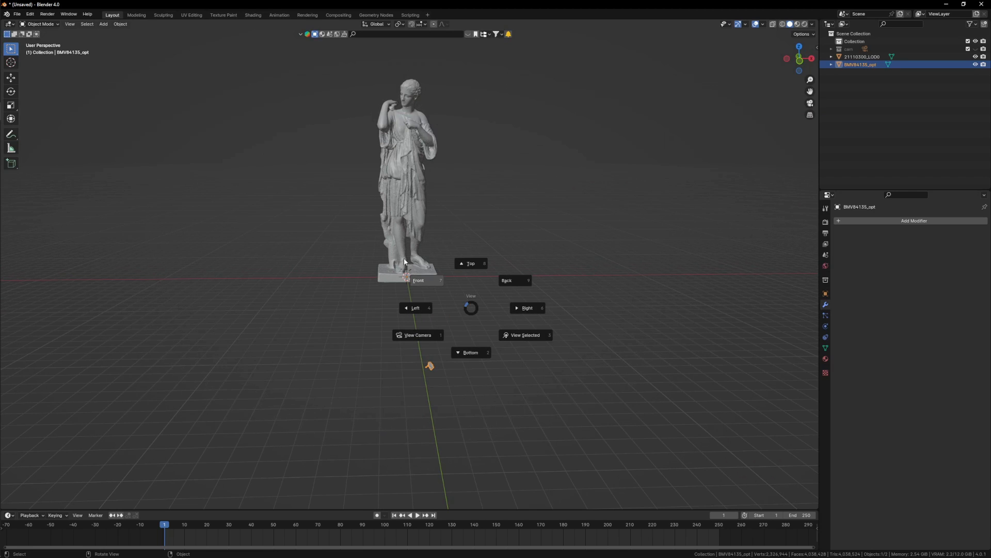
left_click(404, 262)
scroll(471, 298, "down", 2)
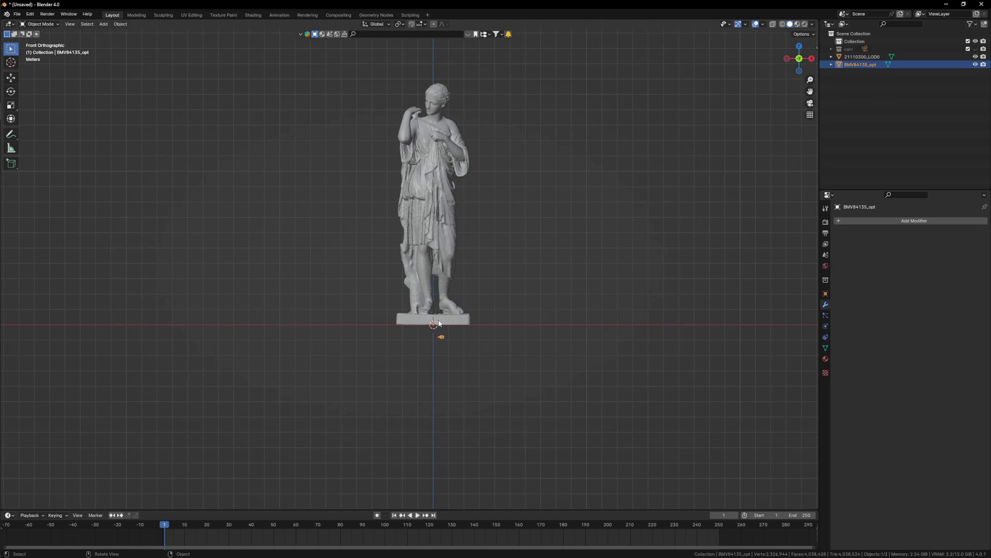
middle_click_drag(443, 336, 448, 364)
right_click(443, 360)
mouse_move(439, 360)
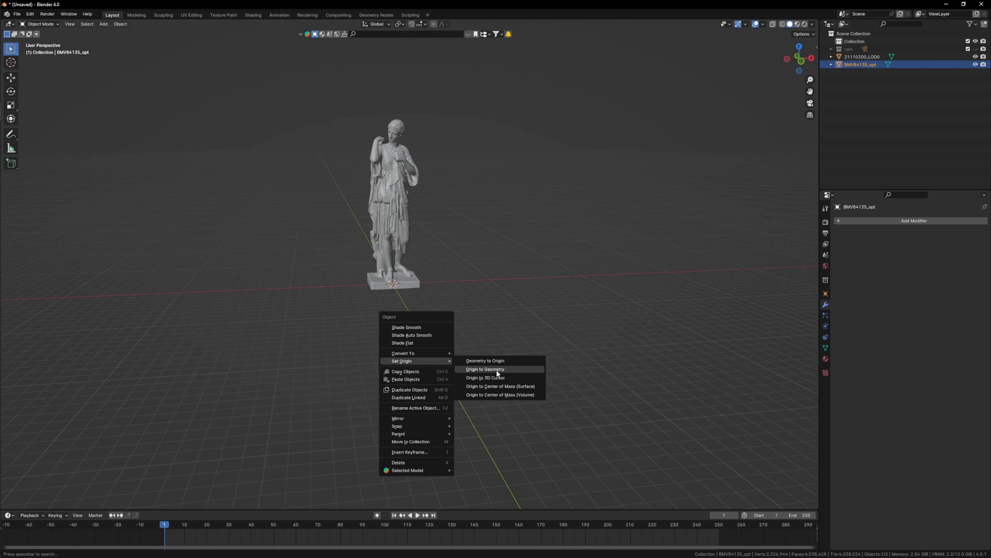
left_click(498, 370)
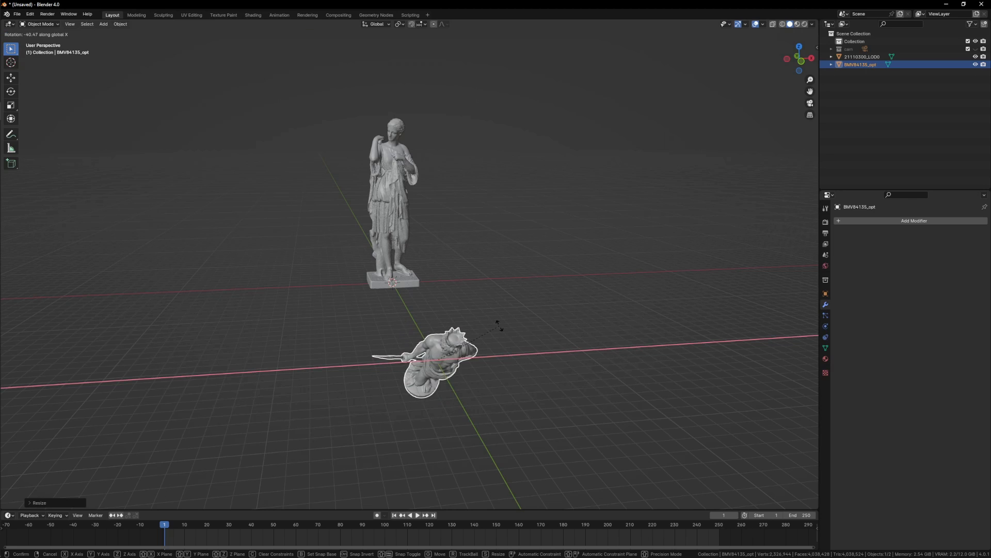
Step: Stand the enlarged man statue upright with a -90° rotation about the global X axis and raise its base to the ground line
type("-90")
key("Return")
key("KP_1")
scroll(401, 305, "up", 5)
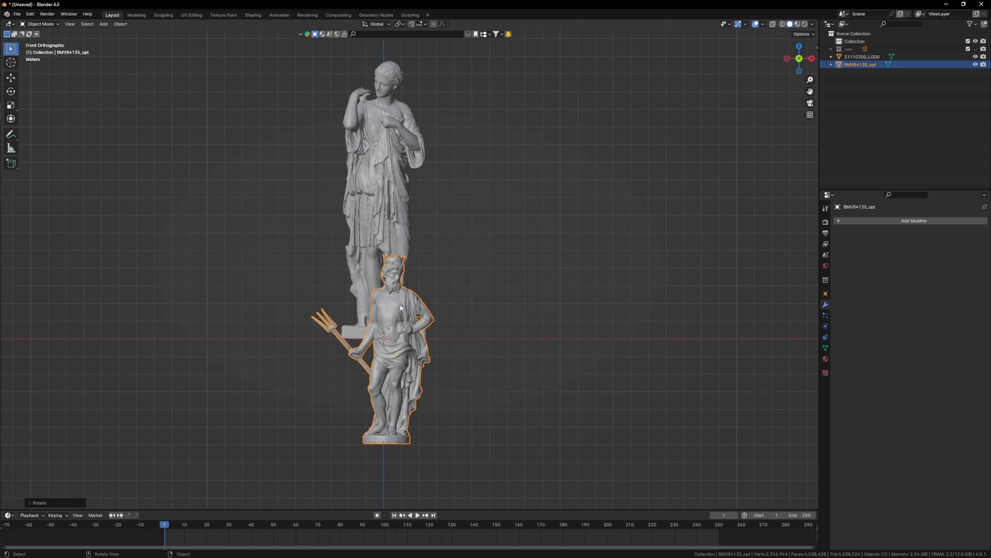
middle_click_drag(401, 305, 387, 333, "shift")
key("g")
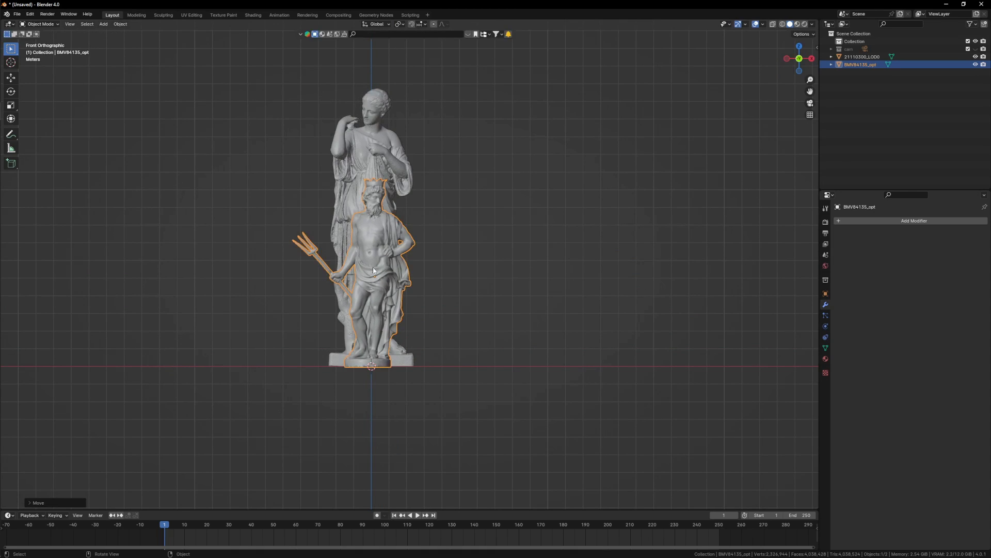
Step: Scale up the man statue from the 3D cursor at its base to roughly match the woman statue's height
scroll(372, 328, "up", 4)
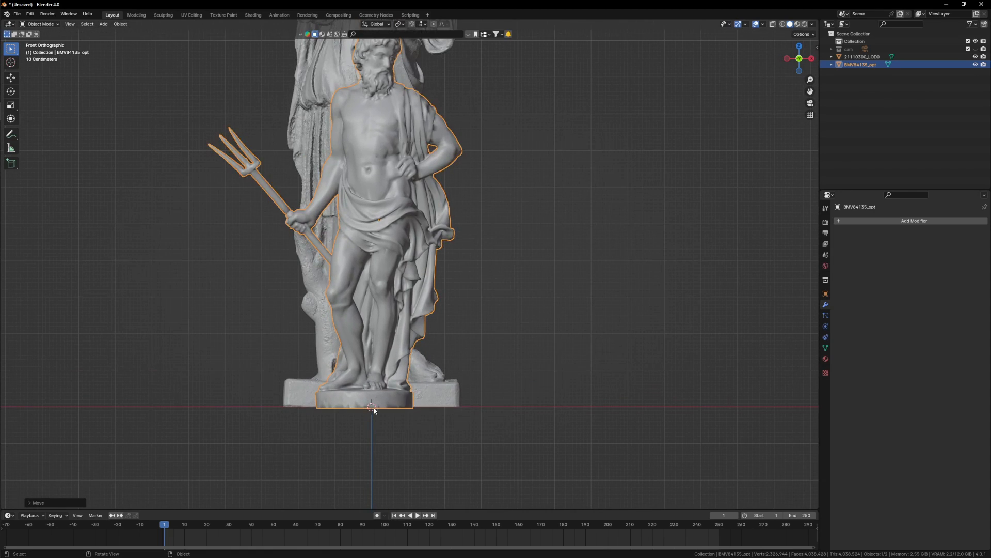
scroll(373, 411, "up", 3)
scroll(399, 381, "down", 1)
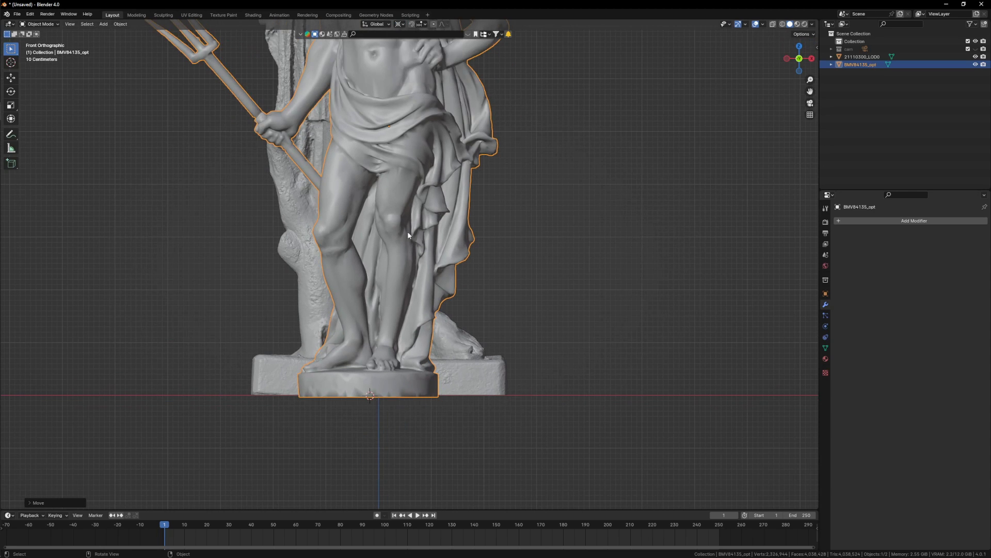
scroll(408, 235, "down", 5)
key("s")
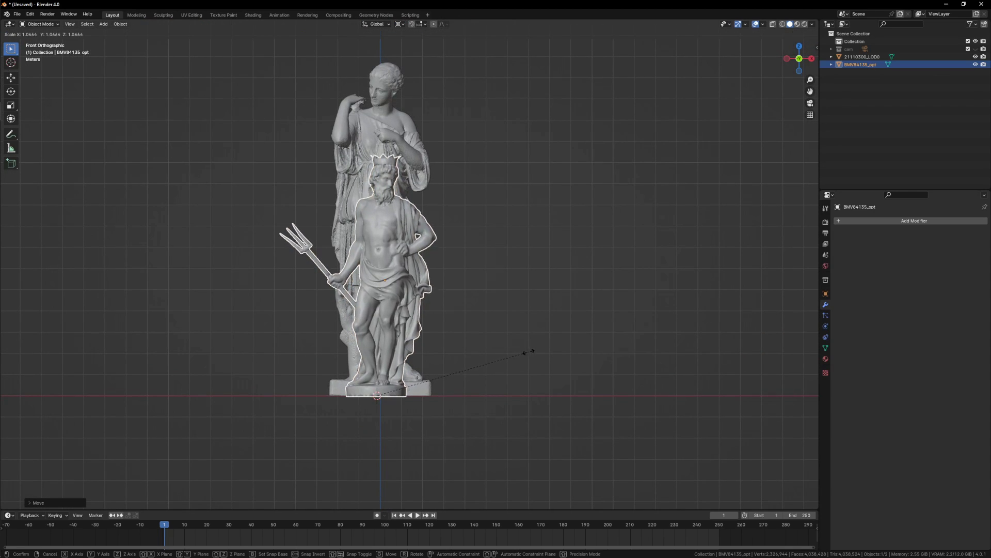
left_click(486, 302)
scroll(485, 302, "down", 1)
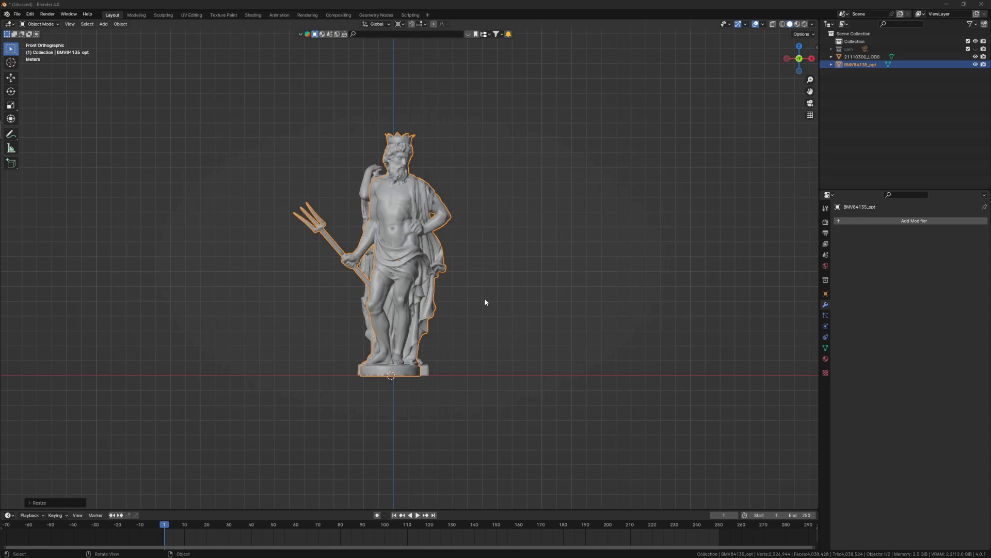
Step: Scale the man statue down slightly in front view to fine-tune its height against the woman statue
scroll(395, 166, "up", 4)
middle_click_drag(396, 164, 474, 197)
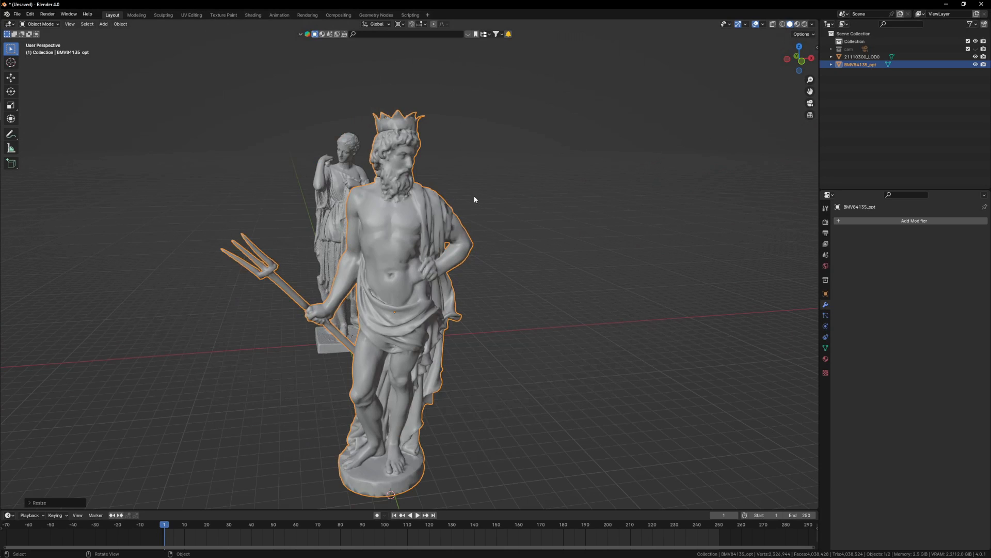
left_click(352, 108)
scroll(408, 133, "up", 3)
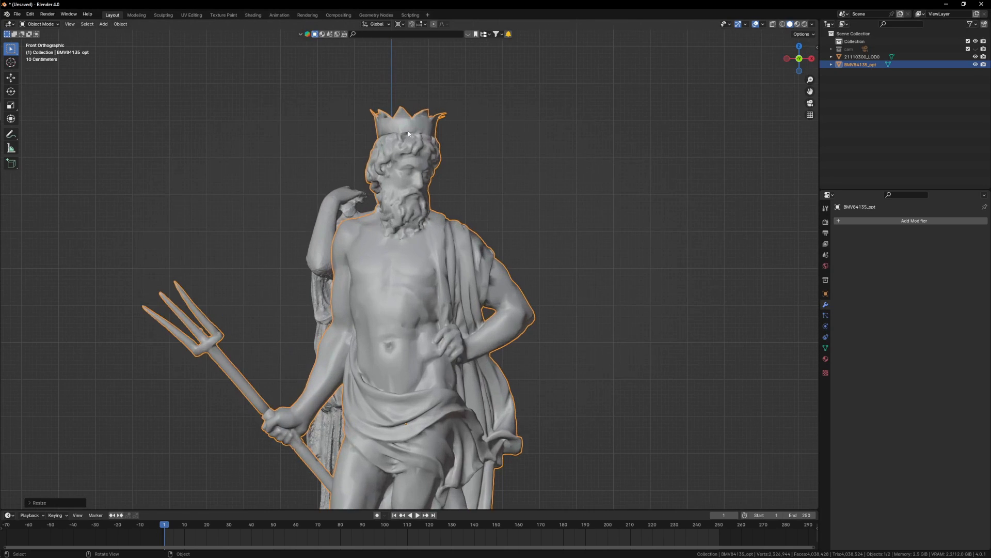
left_click(447, 137)
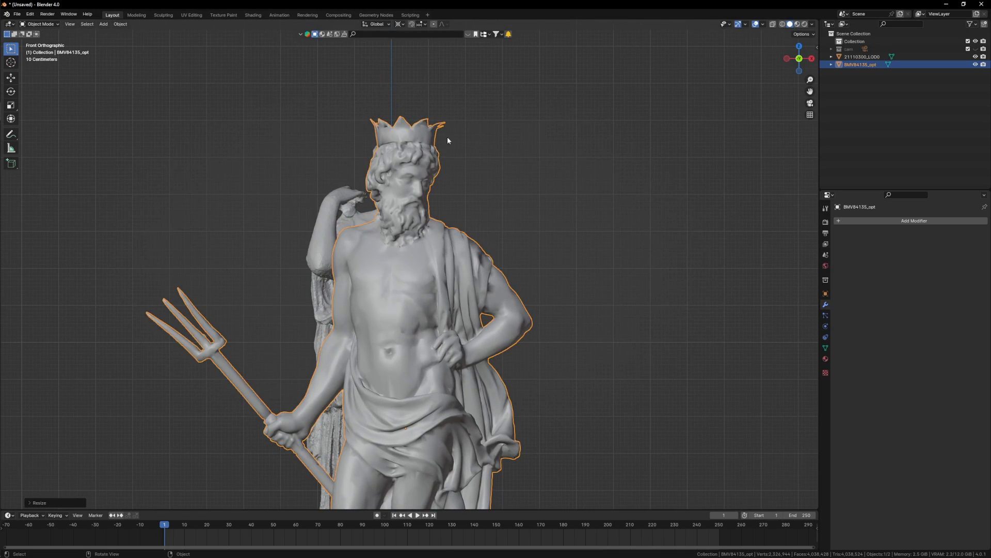
Step: In top view, move the man statue along the Y axis until it partly overlaps the woman statue
scroll(393, 180, "down", 5)
middle_click_drag(390, 200, 416, 296)
scroll(416, 297, "down", 5)
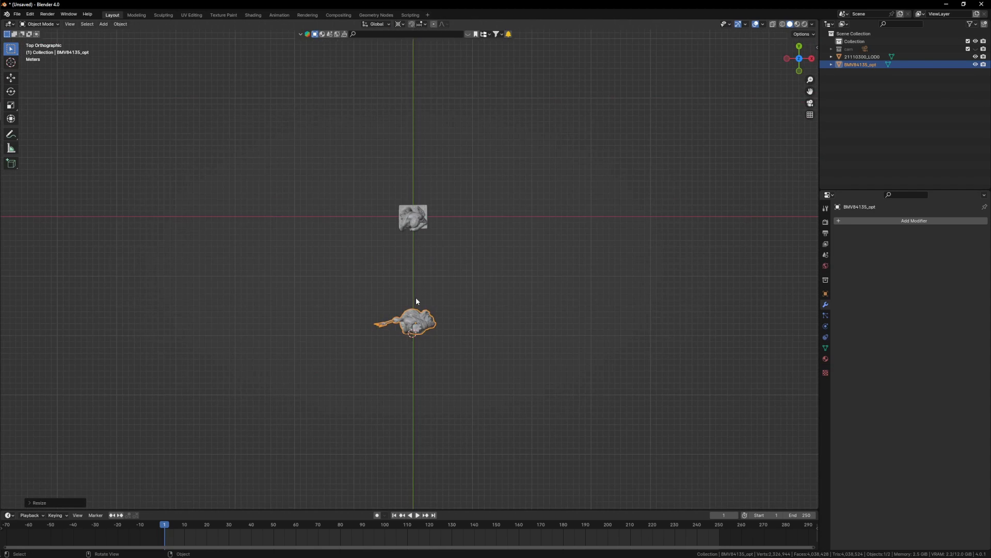
key("g")
key("y")
left_click(413, 191)
scroll(413, 191, "up", 5)
scroll(414, 194, "up", 4)
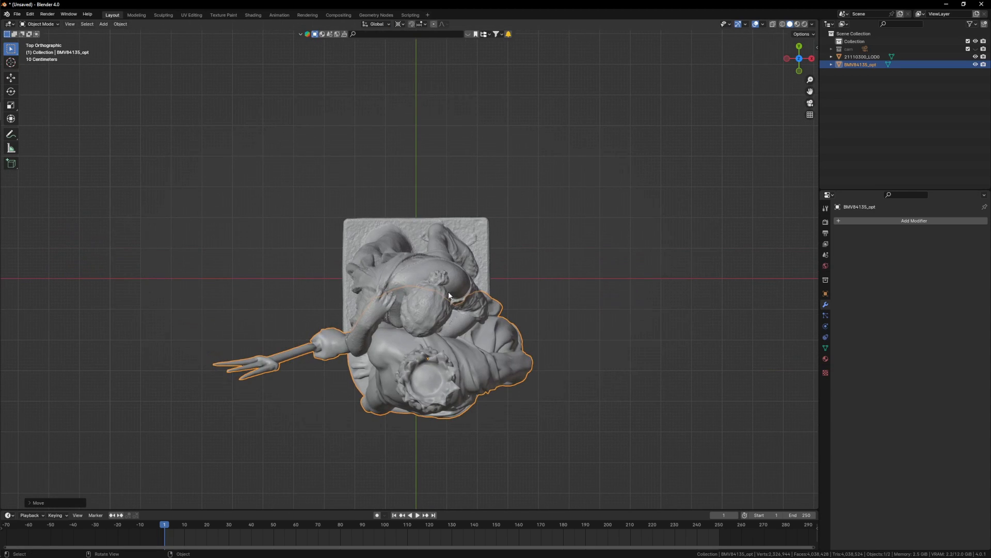
Step: Move the man statue about 2.25 m further along the Y axis onto the woman's pedestal and deselect it
key("g")
key("y")
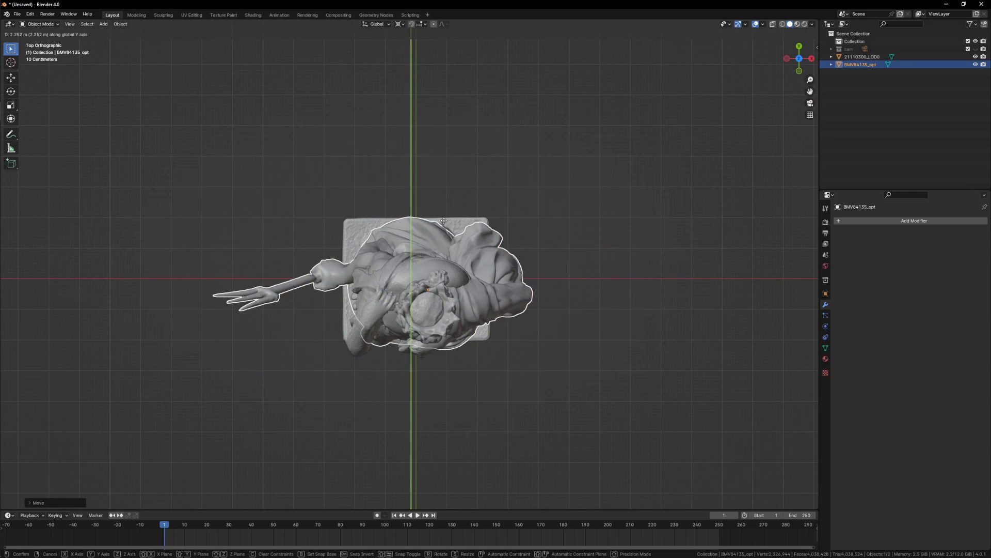
left_click(444, 222)
middle_click_drag(441, 233, 446, 336)
scroll(434, 279, "down", 3)
left_click(467, 343)
scroll(410, 295, "down", 3)
scroll(435, 335, "up", 3)
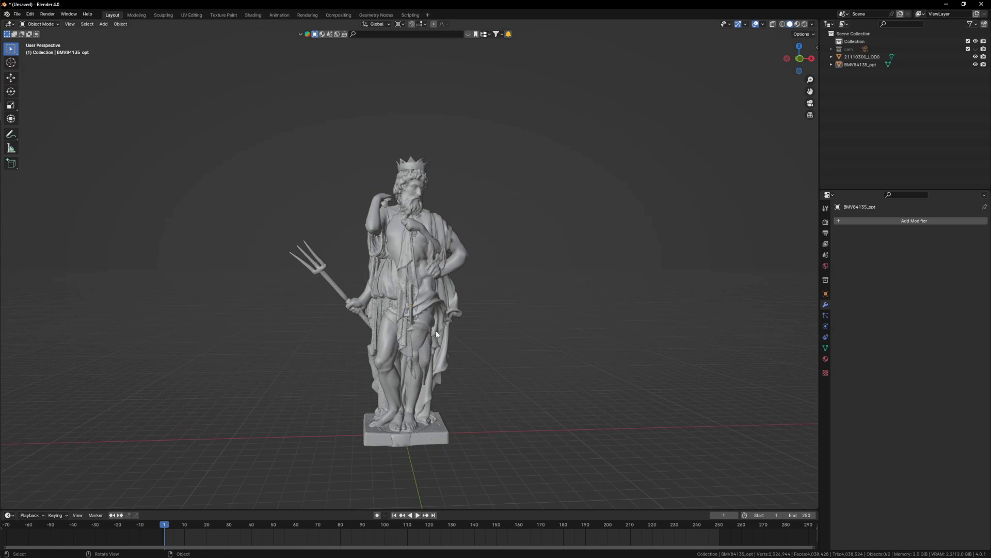
key("KP_1")
key("g")
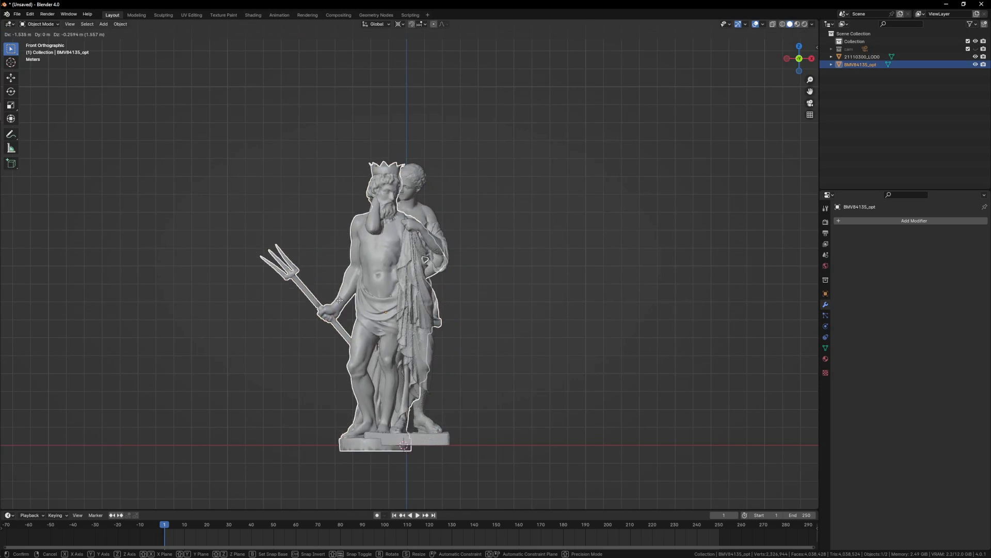
right_click(367, 306)
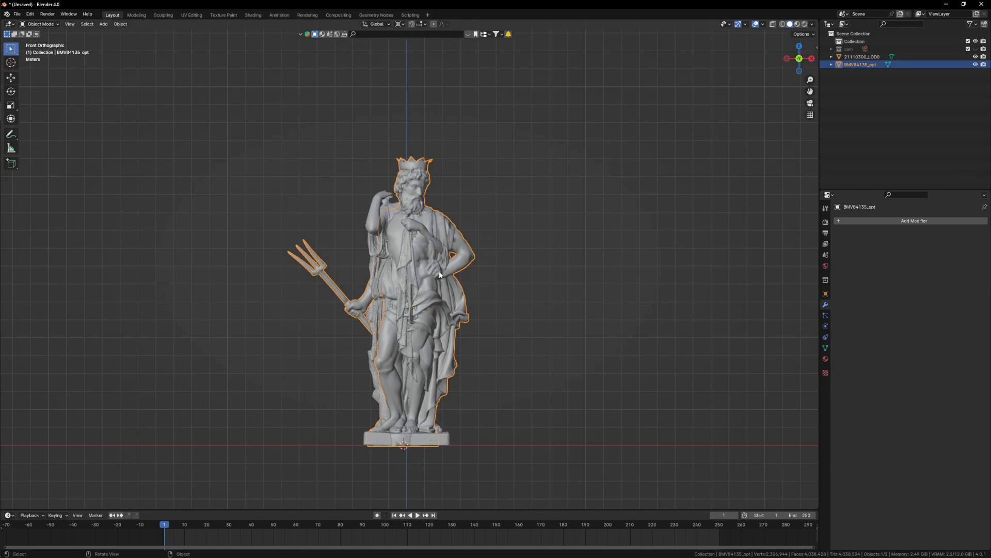
Step: Hide the woman statue and open the man statue's mesh for editing in wireframe display
left_click(976, 57)
key("Tab")
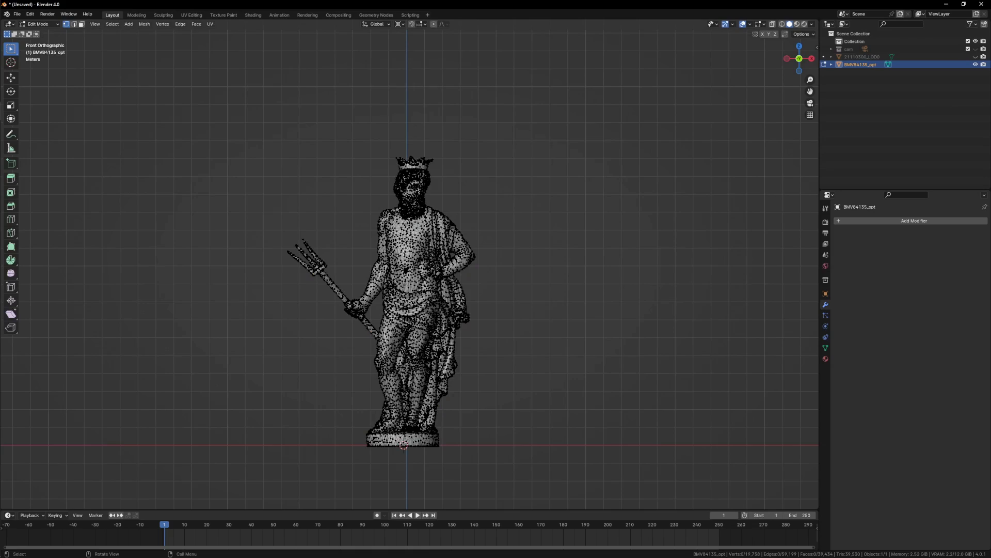
mouse_move(404, 256)
middle_mouse_down()
mouse_move(489, 229)
mouse_move(361, 253)
mouse_move(250, 245)
middle_mouse_up()
key("shift+z")
Step: Circle-select the vertices of the trident's prongs and the shaft above the man's hand
scroll(401, 259, "up", 3)
key("c")
mouse_move(250, 244)
left_mouse_down()
mouse_move(272, 258)
mouse_move(279, 248)
mouse_move(276, 294)
left_mouse_up()
right_click(273, 295)
Step: Add the trident shaft below the man's hand to the circle selection
middle_click_drag(390, 288, 563, 278)
scroll(312, 377, "up", 3)
middle_click_drag(312, 377, 387, 376)
key("c")
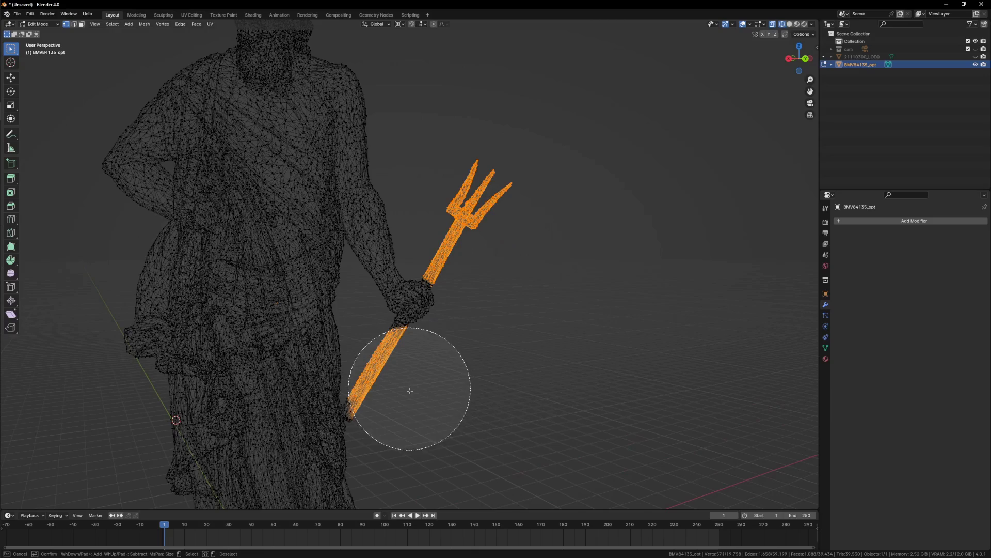
right_click(409, 392)
Step: Add the remaining trident shaft vertices just below the man's hand to the circle selection
scroll(400, 311, "up", 6)
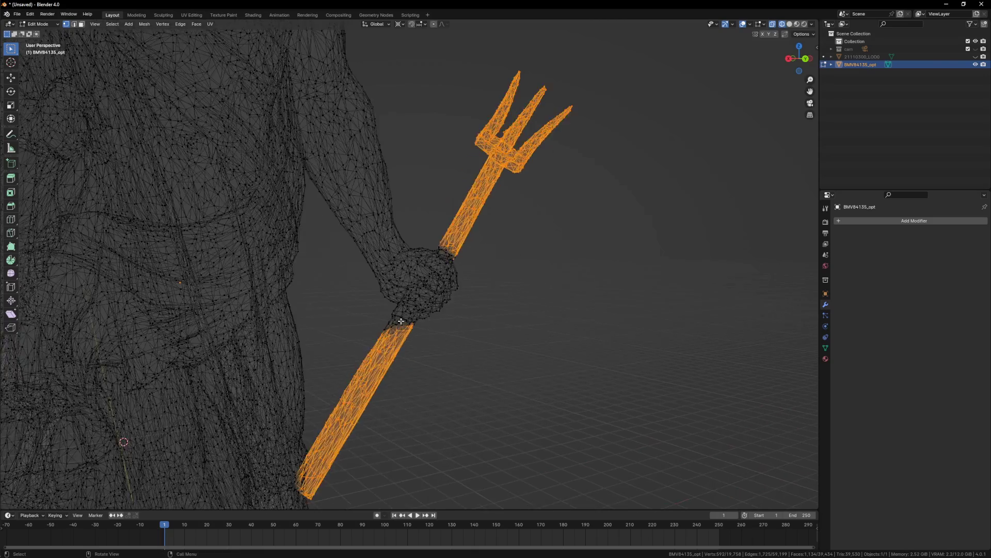
middle_click_drag(409, 309, 443, 330)
key("c")
left_click(394, 371)
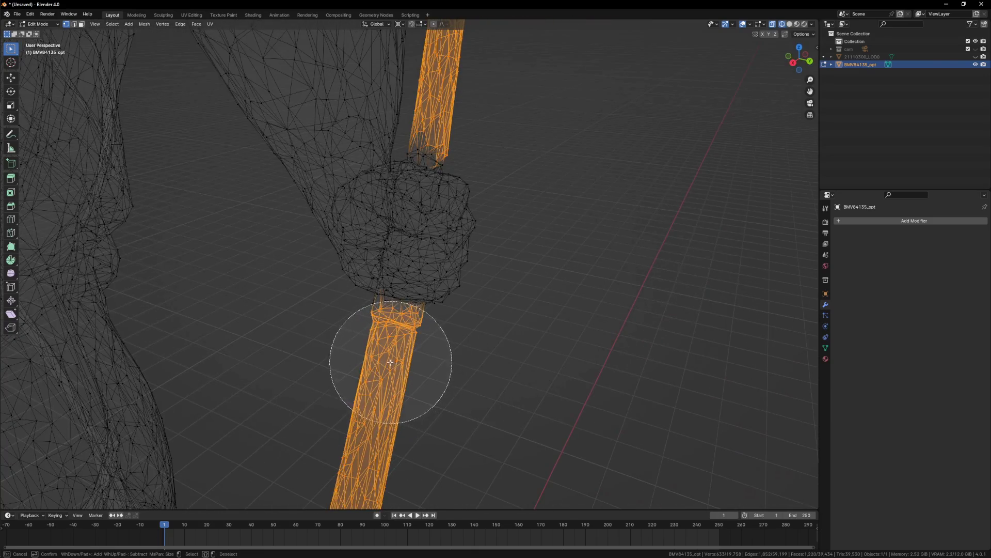
right_click(391, 363)
Step: Delete the selected trident vertices and return to object mode with solid display
mouse_move(390, 363)
middle_mouse_down()
mouse_move(336, 289)
mouse_move(265, 223)
mouse_move(372, 217)
middle_mouse_up()
key("x")
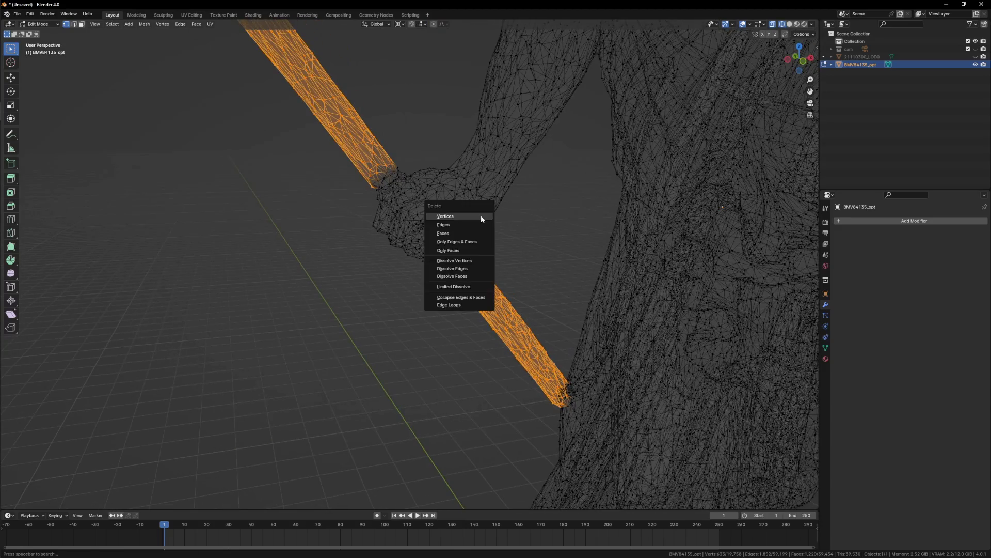
left_click(481, 215)
scroll(482, 215, "down", 8)
key("Tab")
key("shift+z")
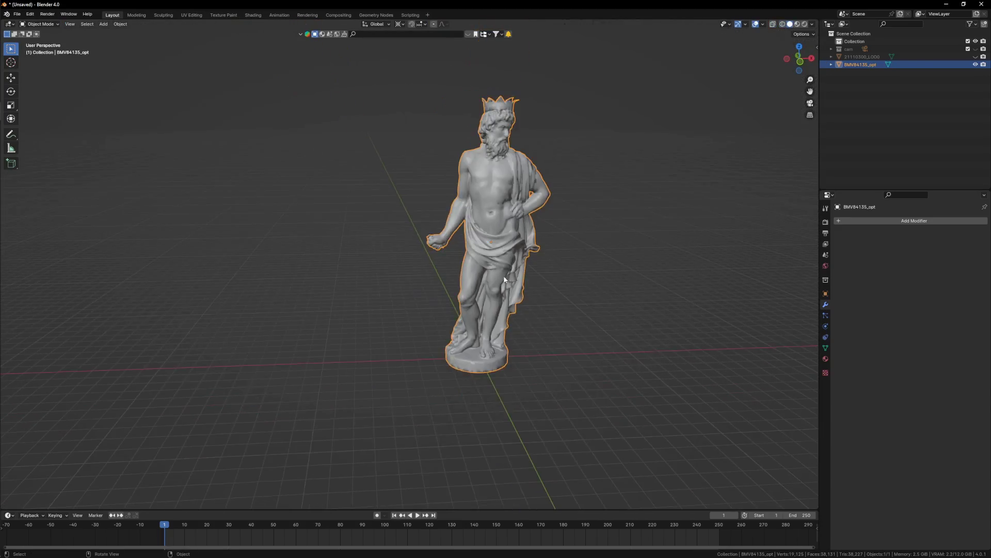
Step: Examine the man statue's mesh density from head to pedestal in edit mode, ending back in object mode
middle_click_drag(505, 279, 432, 277)
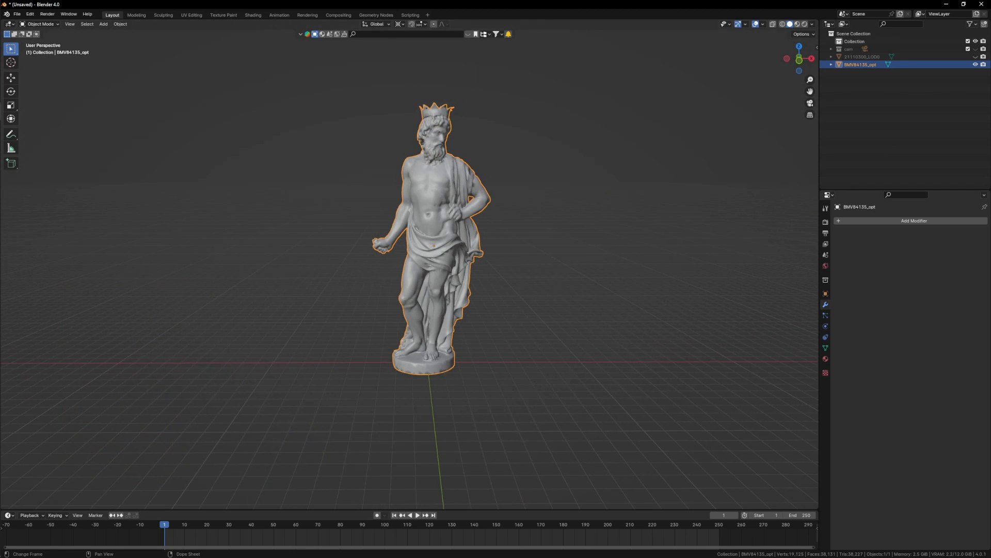
scroll(445, 378, "up", 3)
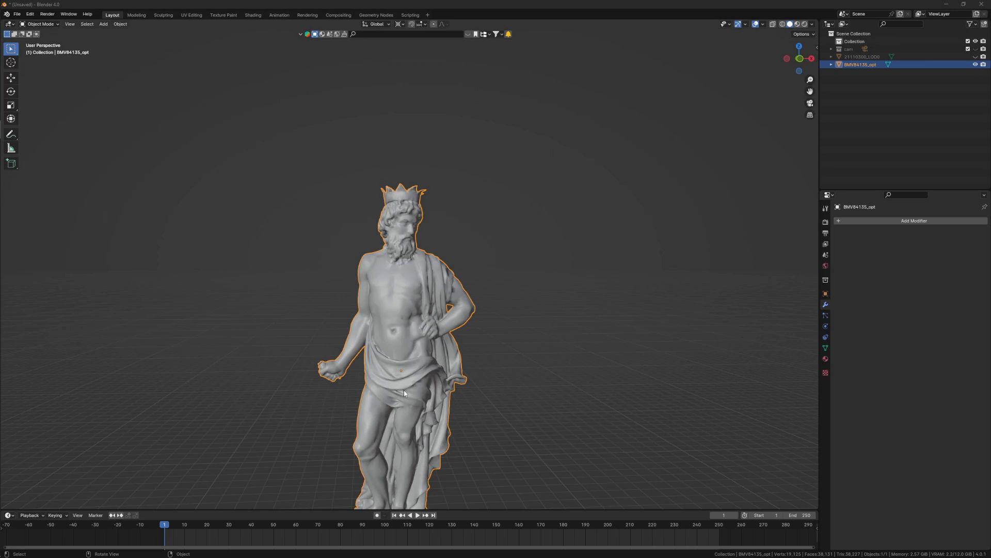
scroll(403, 389, "down", 5)
scroll(414, 387, "up", 4)
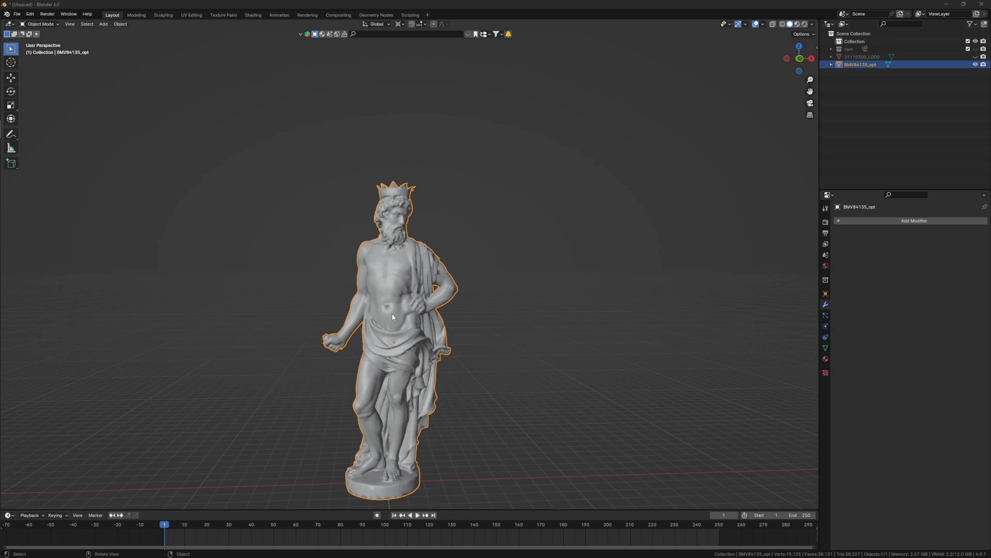
key("Tab")
scroll(396, 245, "up", 2)
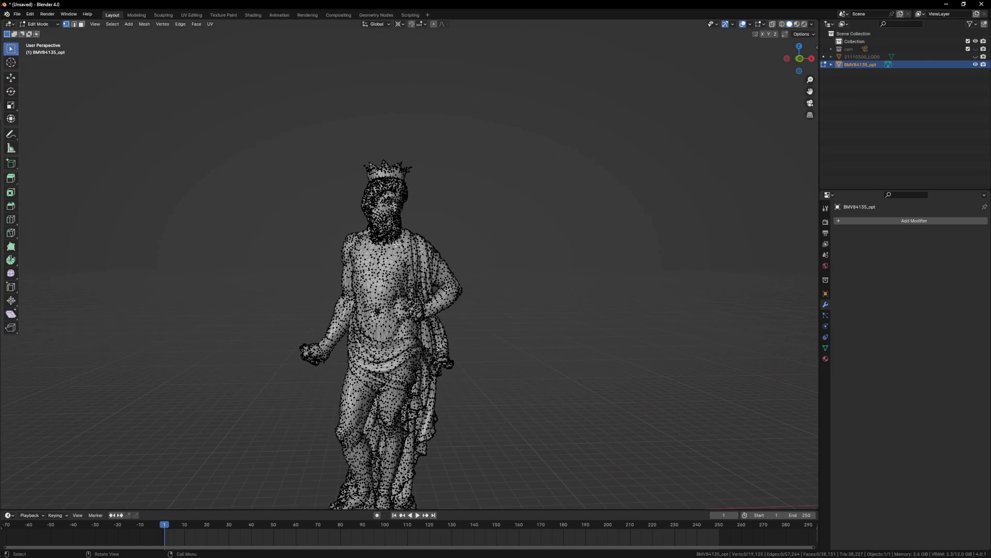
scroll(396, 244, "down", 2)
scroll(387, 310, "up", 5)
middle_click_drag(378, 191, 400, 226, "shift")
scroll(393, 231, "up", 4)
scroll(431, 237, "down", 5)
scroll(413, 279, "down", 7)
middle_click_drag(422, 320, 393, 279, "shift")
scroll(398, 284, "up", 2)
mouse_move(393, 279)
middle_mouse_down("shift")
mouse_move(405, 280)
mouse_move(398, 272)
middle_mouse_up("shift")
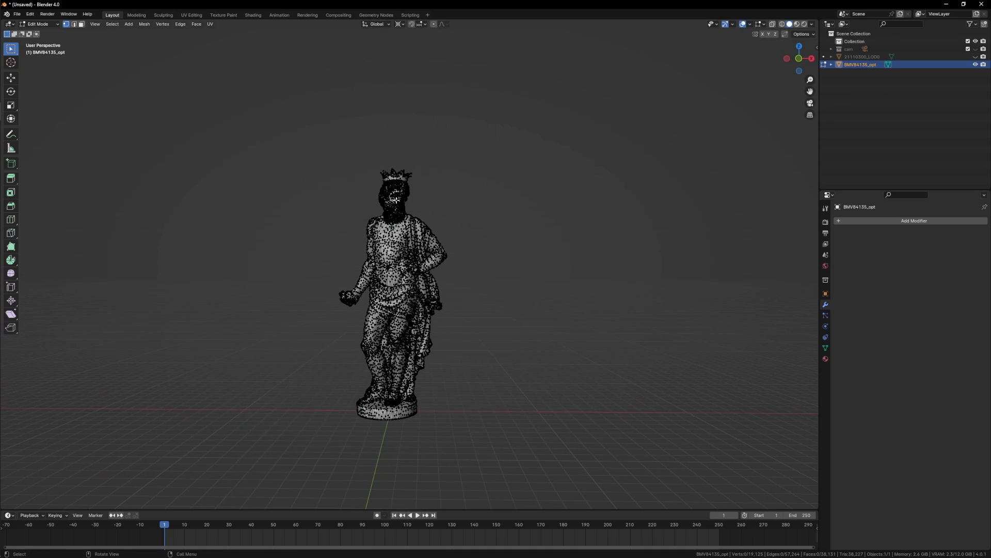
middle_click_drag(396, 199, 420, 346)
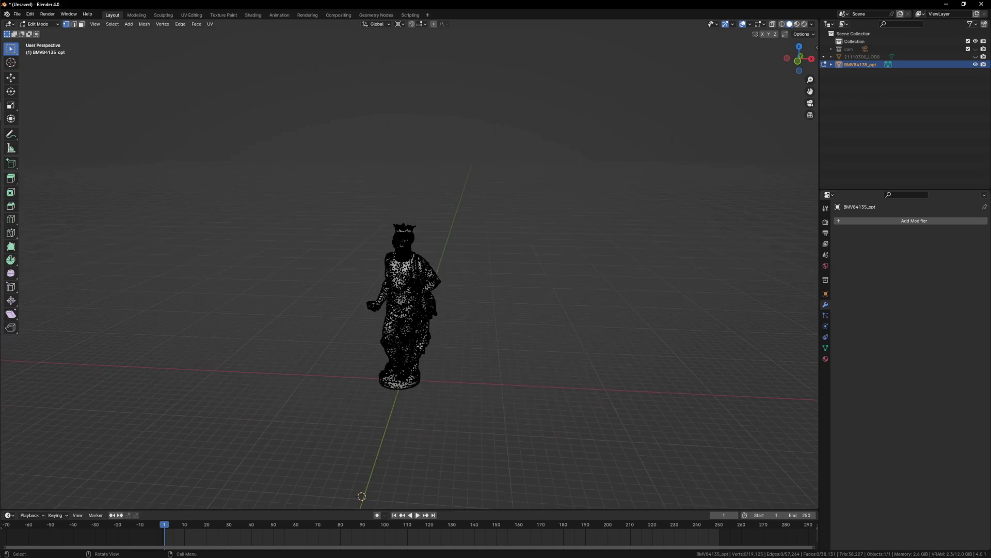
scroll(420, 346, "up", 3)
key("Tab")
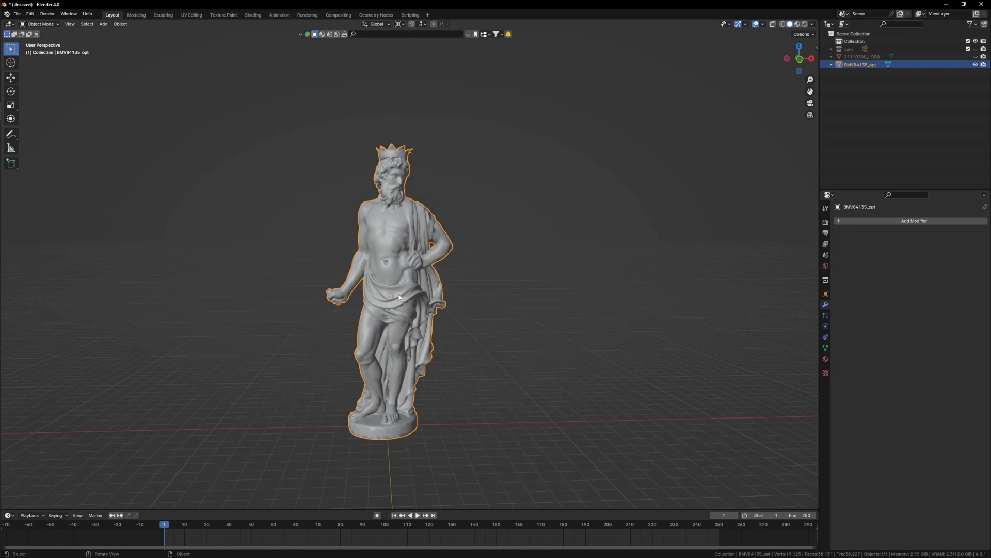
middle_click_drag(383, 249, 363, 321)
scroll(408, 237, "up", 6)
scroll(408, 240, "down", 7)
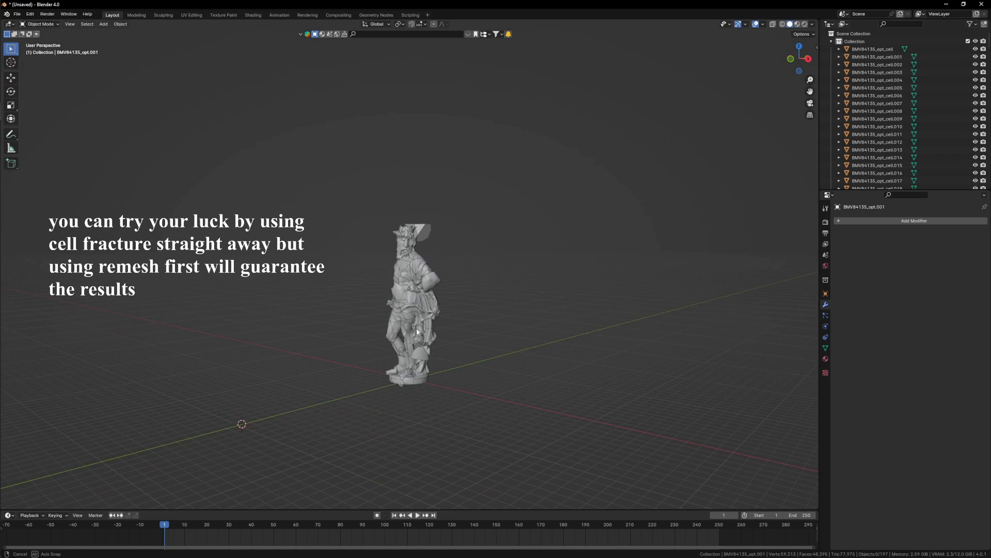
mouse_move(442, 329)
middle_mouse_down()
mouse_move(354, 328)
mouse_move(491, 330)
mouse_move(436, 328)
middle_mouse_up()
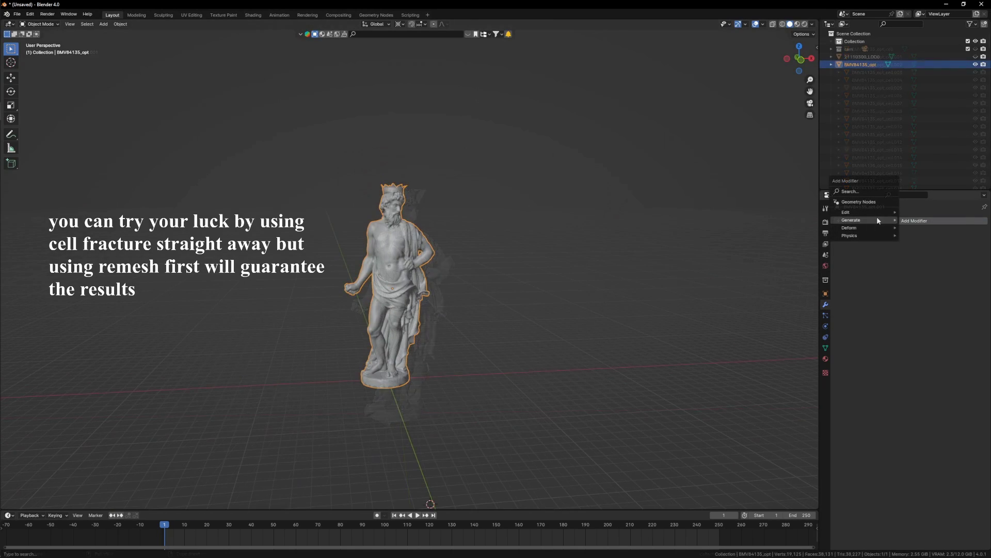
Step: Add a Remesh modifier to the man statue and set its mode to Smooth
mouse_move(877, 219)
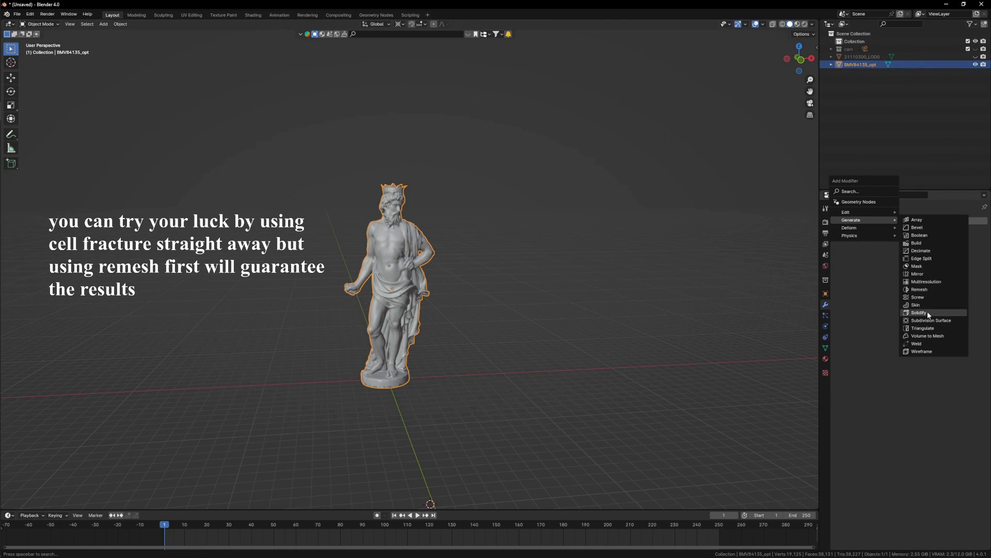
left_click(927, 289)
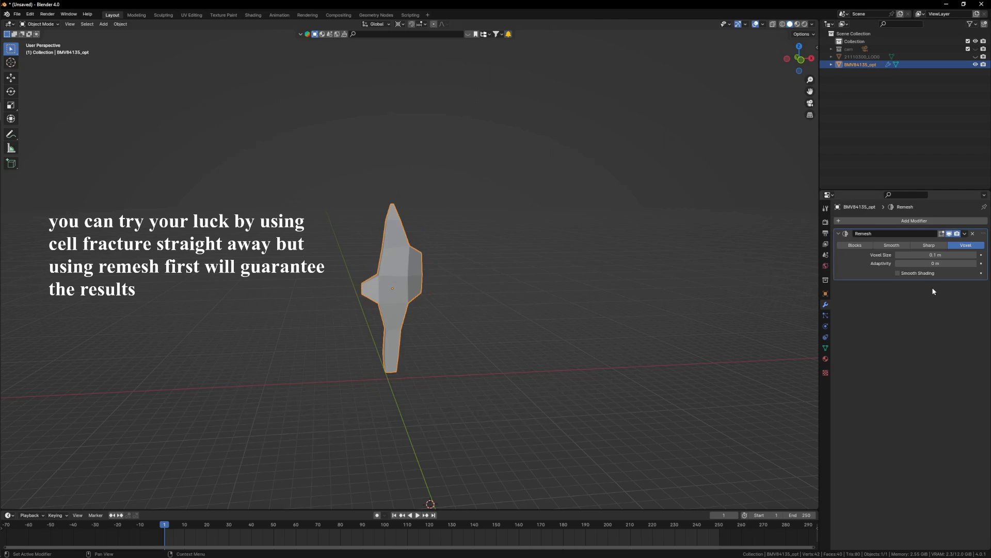
left_click(898, 246)
middle_click_drag(402, 281, 401, 280)
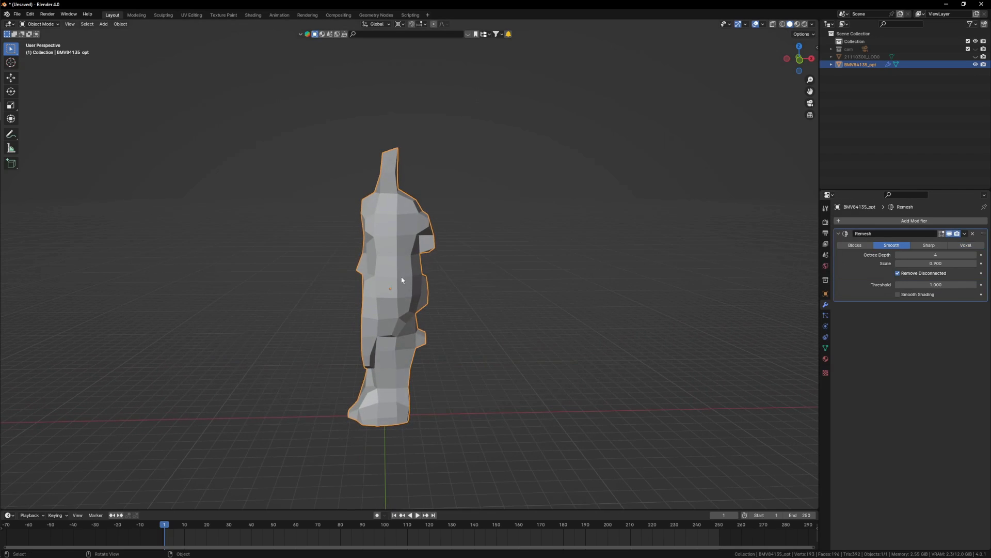
Step: Set the Remesh modifier's octree depth to 8
left_click(976, 255)
left_click(975, 255)
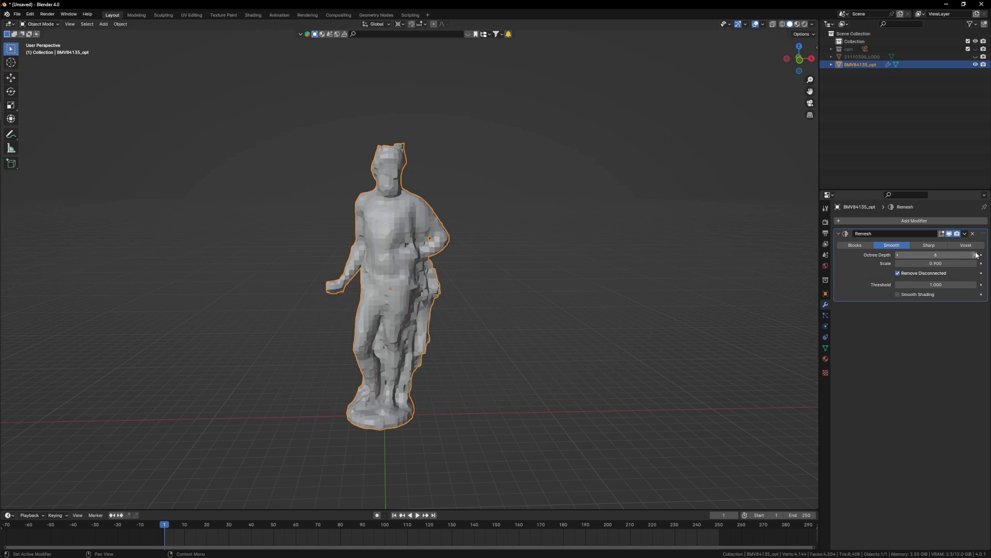
left_click(975, 254)
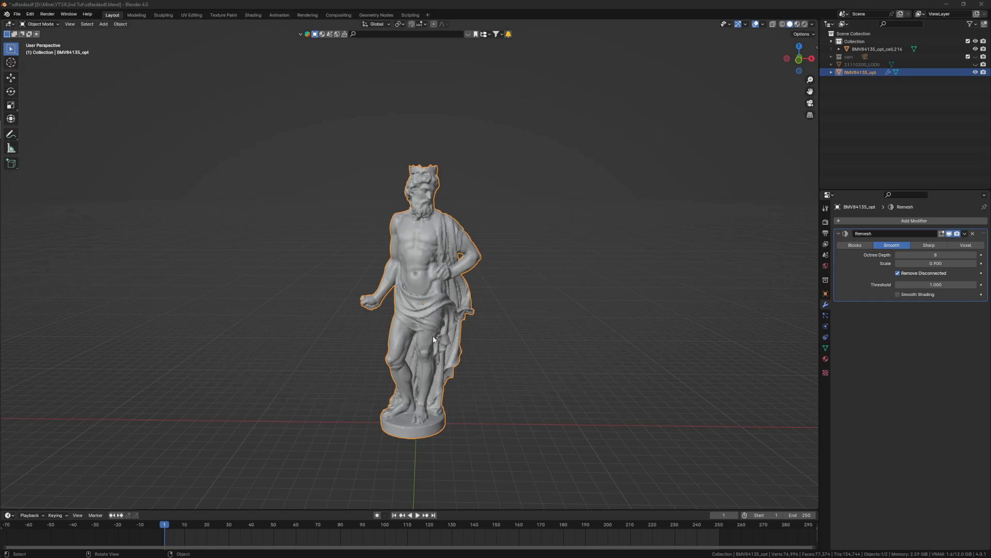
left_click(898, 255)
left_click(974, 255)
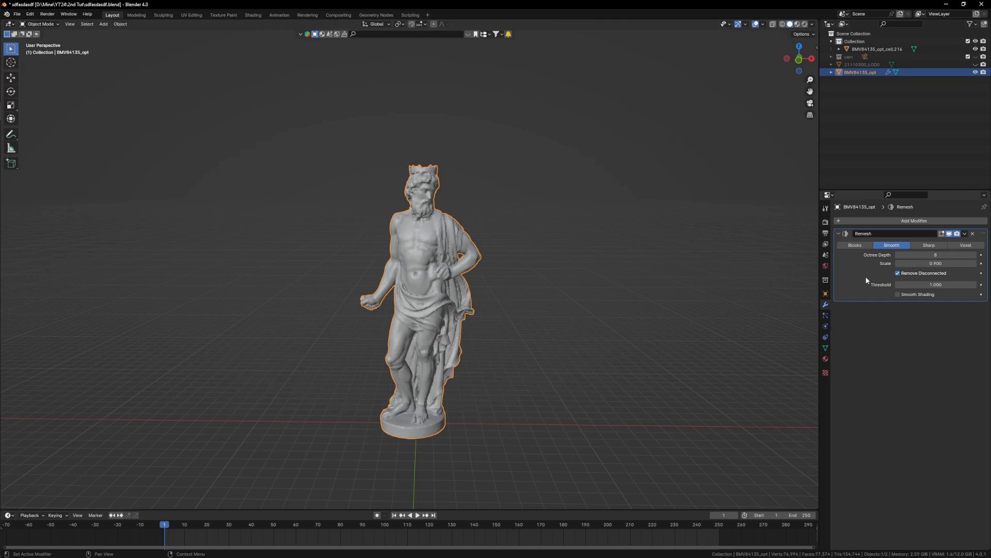
Step: Enable smooth shading on the Remesh modifier and apply the modifier to the man statue
scroll(438, 296, "up", 3)
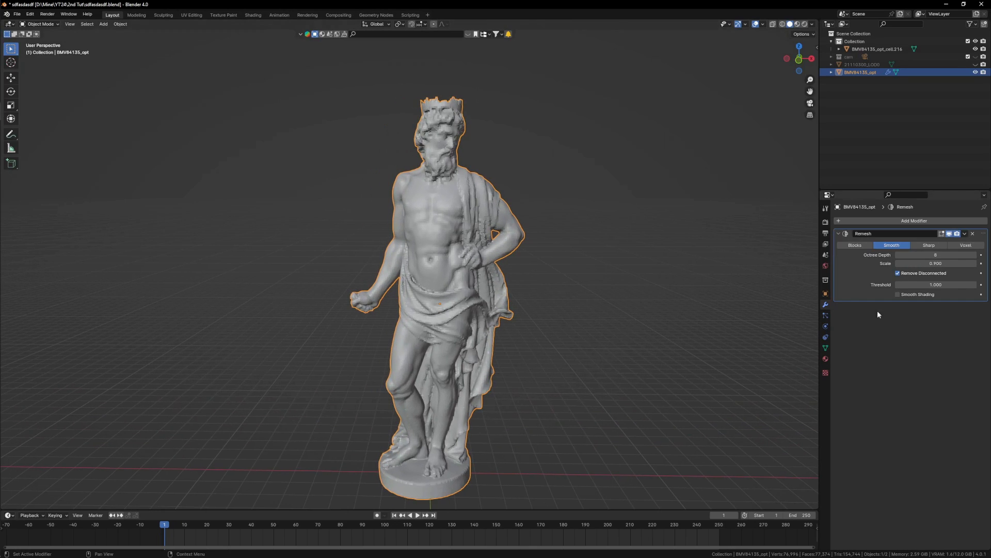
left_click(899, 295)
key("ctrl+a")
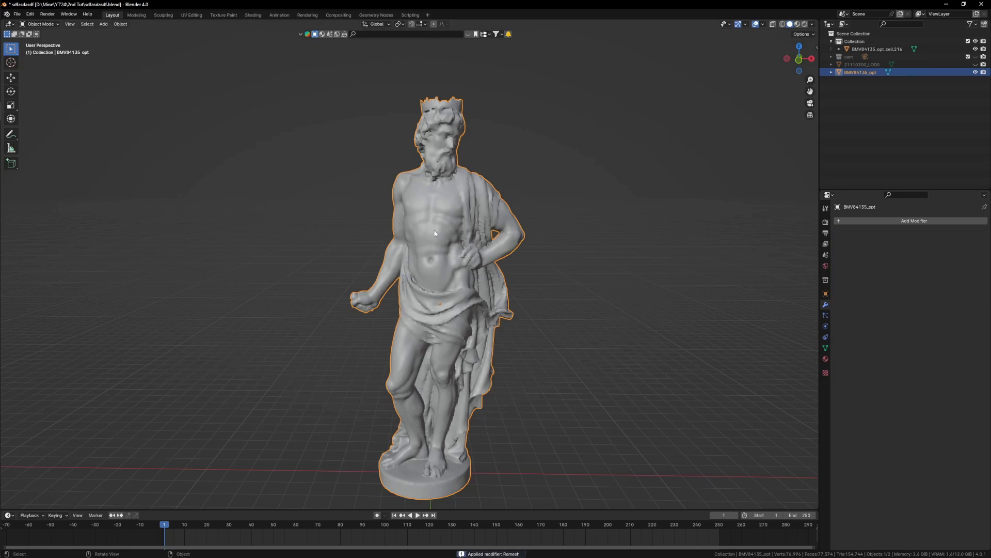
Step: Examine the remeshed statue's topology around the chest and upper body in edit mode
scroll(434, 230, "down", 2)
key("Tab")
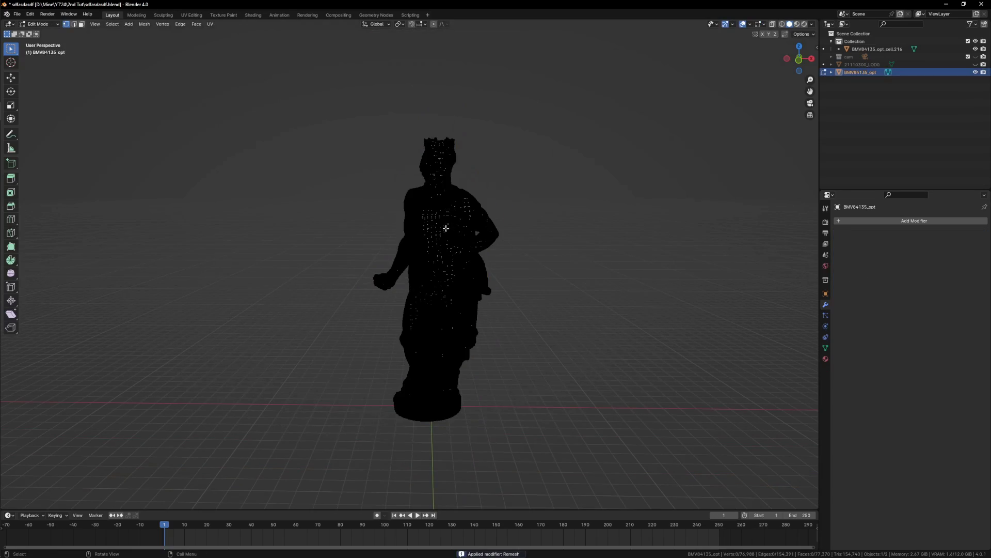
scroll(418, 205, "up", 6)
middle_click_drag(419, 205, 517, 258, "shift")
scroll(516, 259, "up", 3)
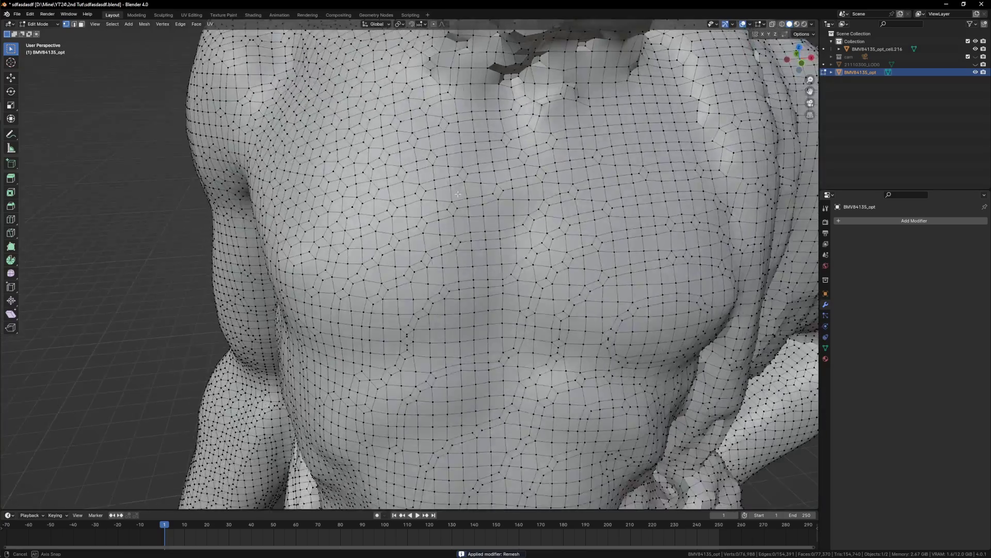
middle_click_drag(441, 240, 465, 255)
scroll(465, 255, "down", 8)
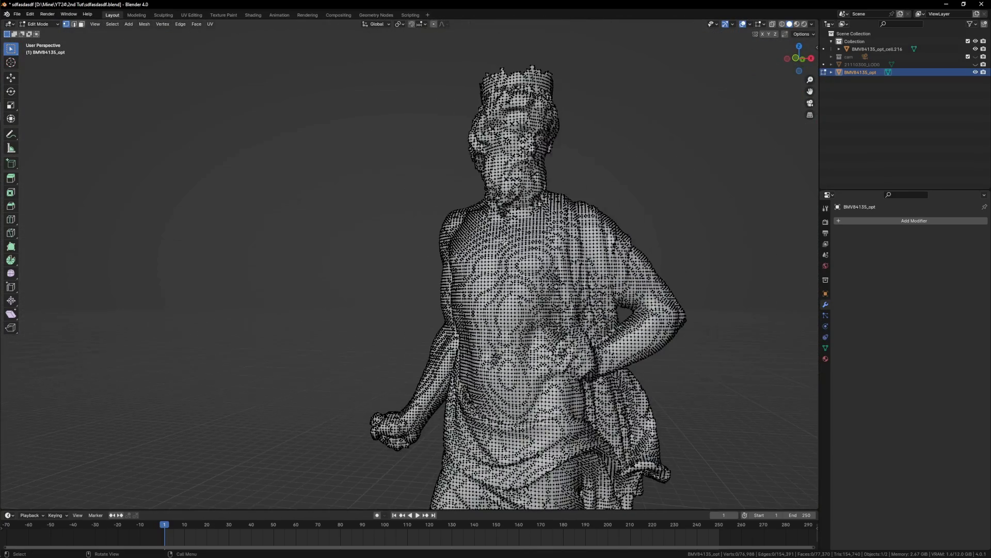
middle_click_drag(552, 293, 456, 279)
scroll(527, 270, "up", 3)
scroll(456, 279, "down", 3)
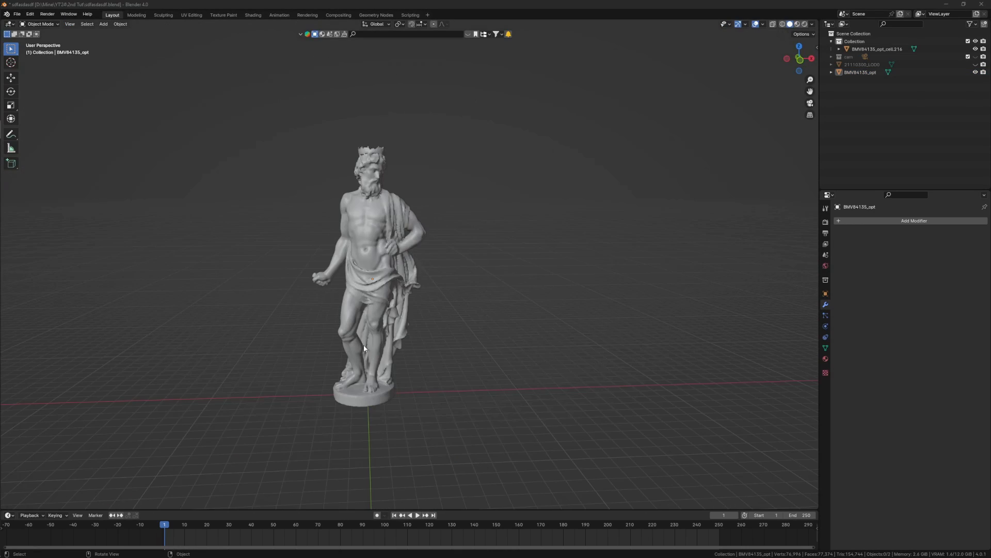
scroll(364, 345, "down", 2)
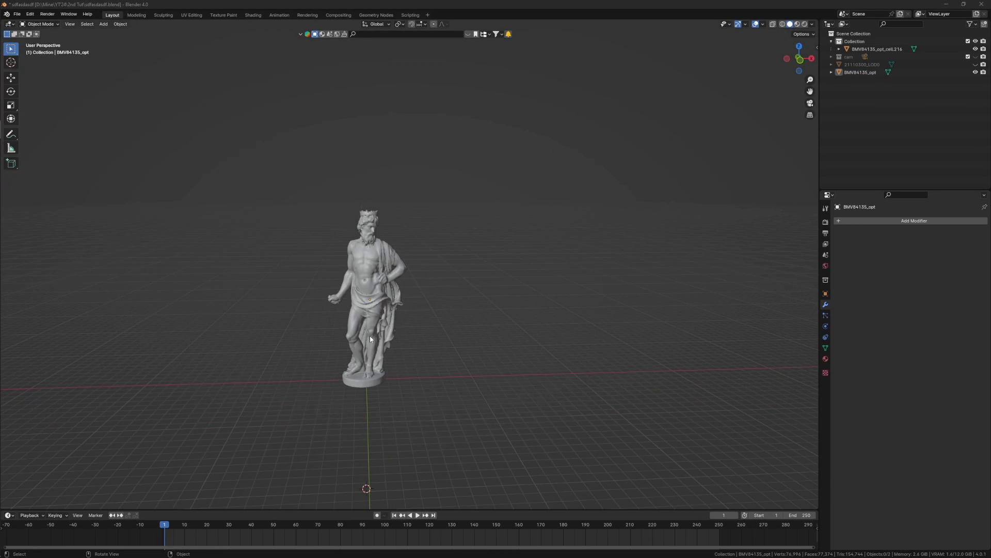
scroll(370, 338, "up", 3)
middle_click_drag(370, 338, 385, 309)
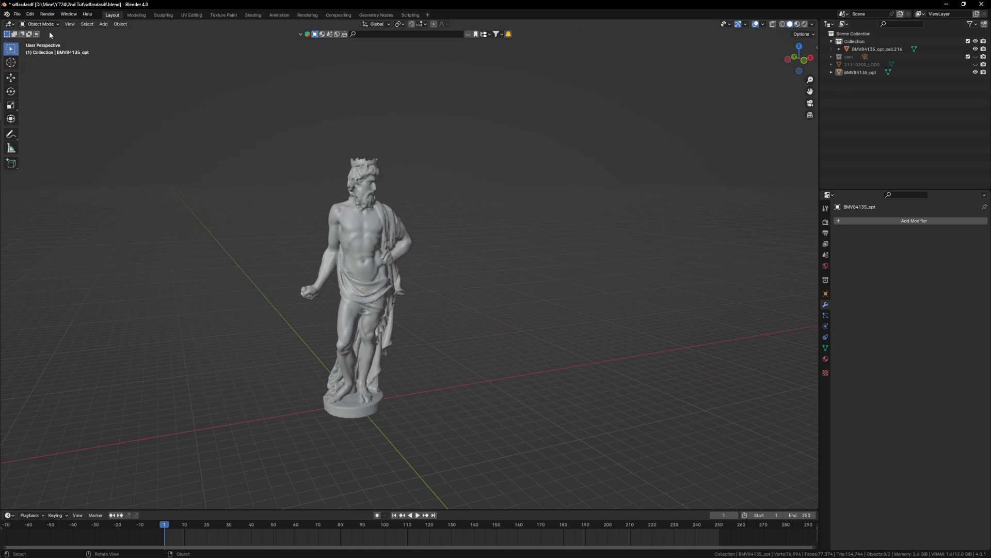
Step: Search the add-on preferences for "cell" to check that Cell Fracture is enabled, and close the preferences
left_click(29, 15)
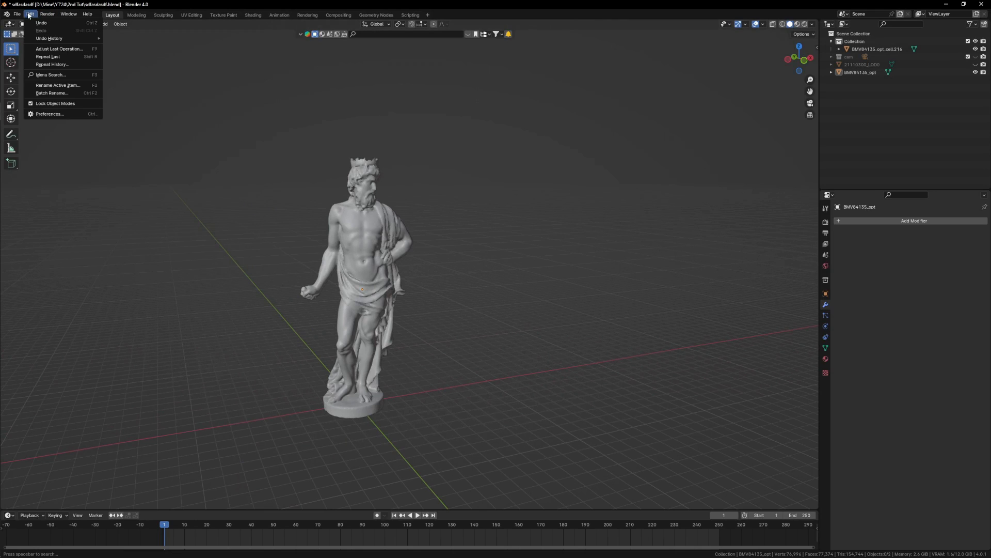
left_click(61, 115)
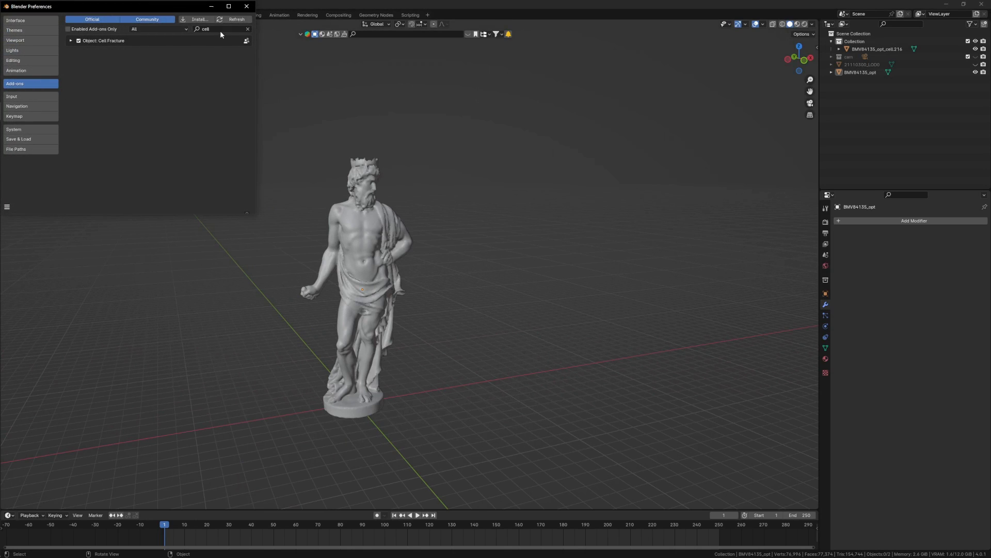
left_click(248, 29)
left_click(237, 29)
type("c")
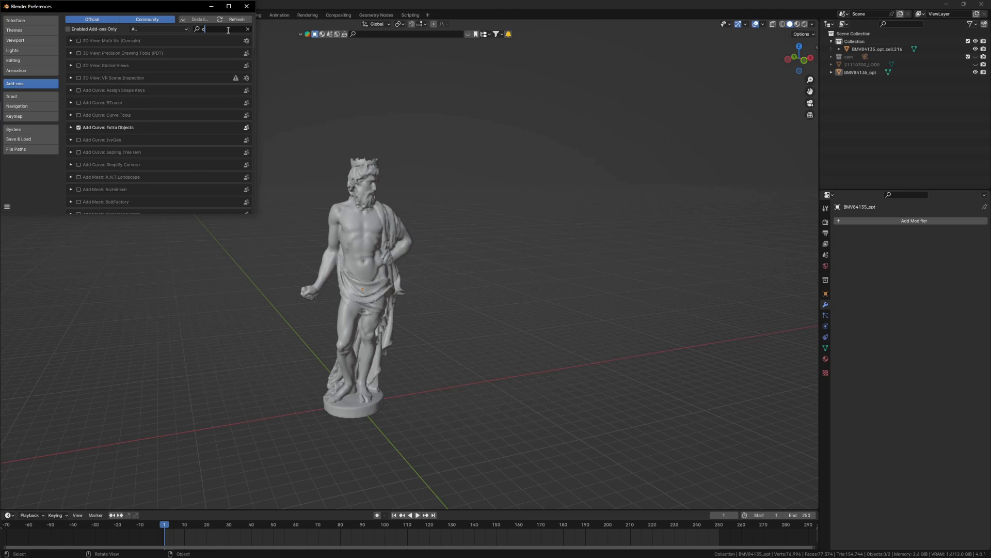
type("ell")
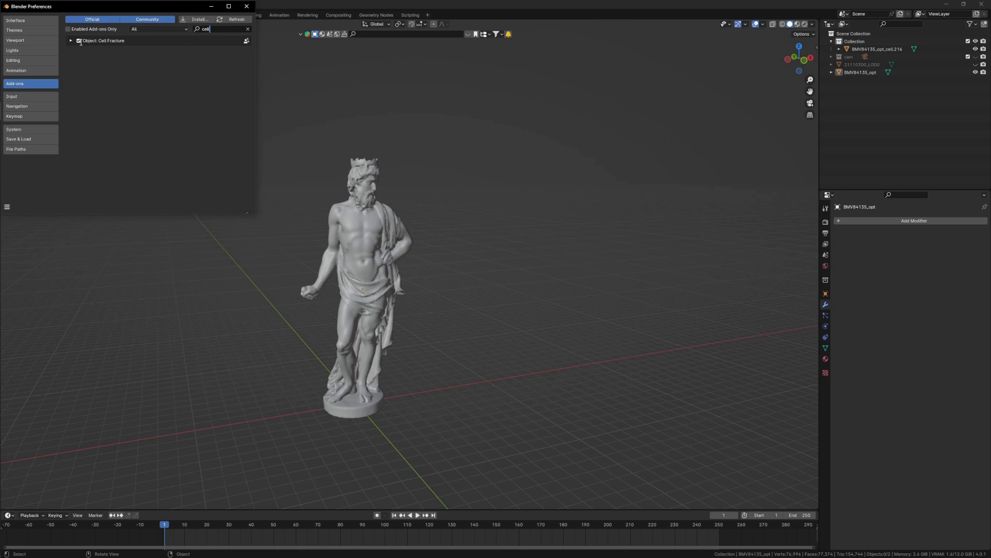
left_click(246, 6)
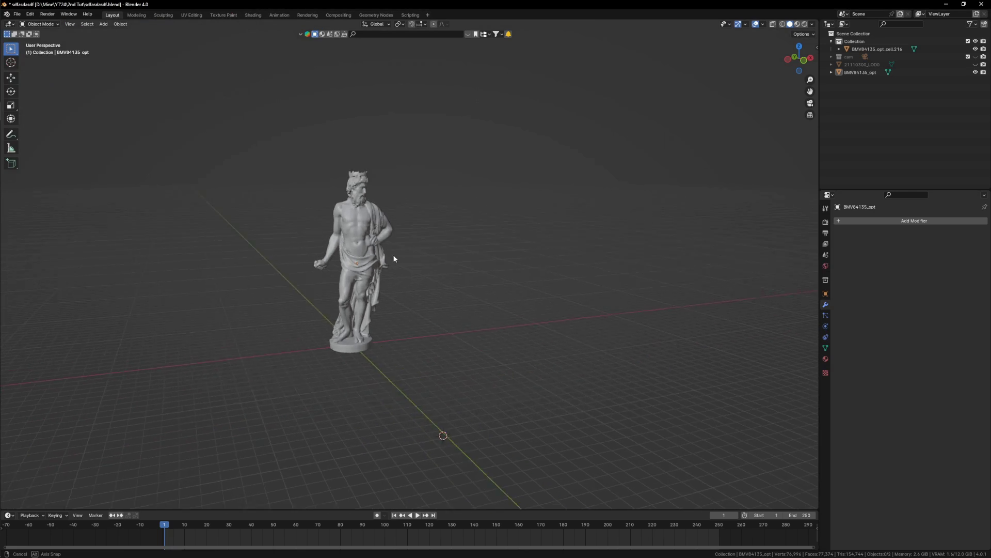
Step: Run Cell Fracture on the man statue with the noise set to 0.3 and Recenter turned off
middle_click_drag(443, 432, 373, 243)
left_click(368, 225)
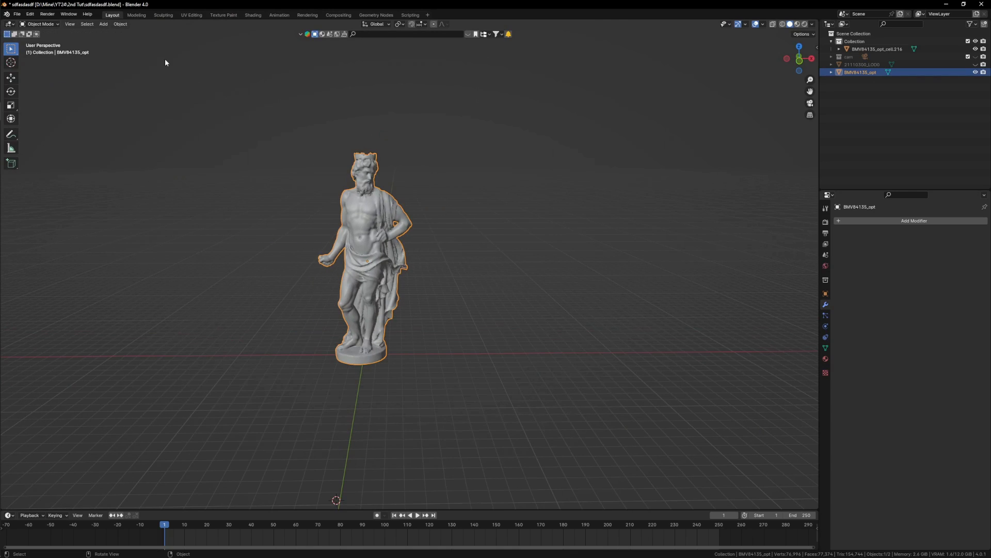
left_click(121, 24)
mouse_move(159, 238)
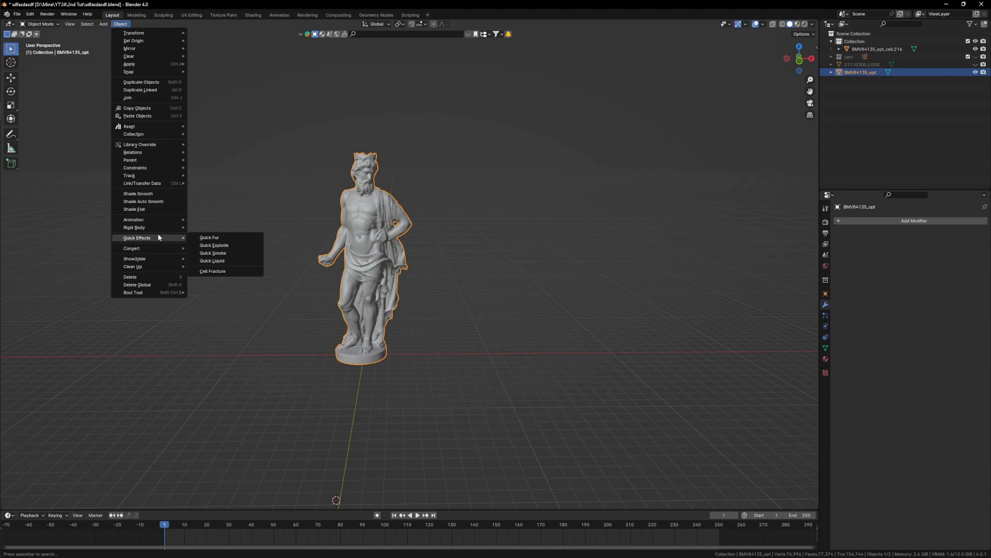
left_click(241, 271)
left_click_drag(240, 268, 614, 151)
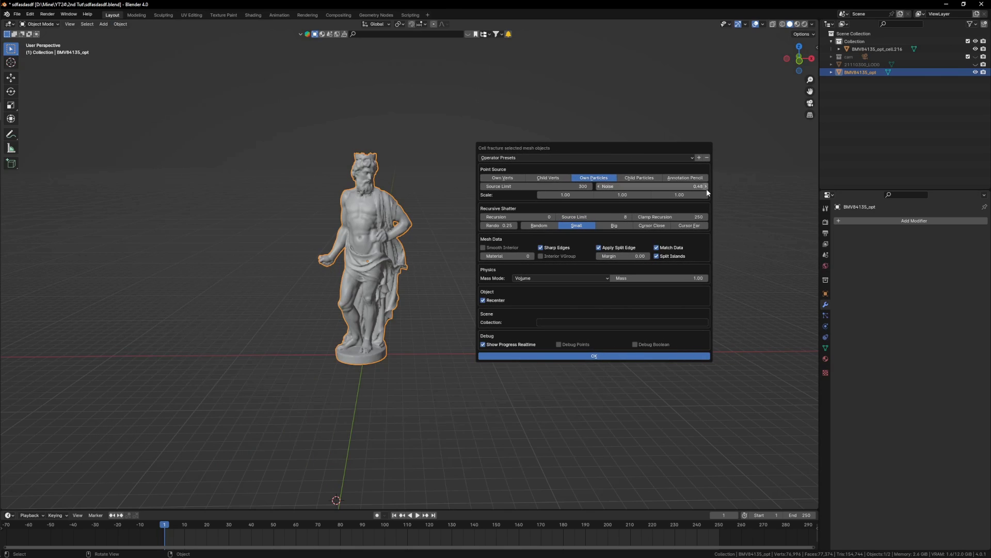
left_click(655, 188)
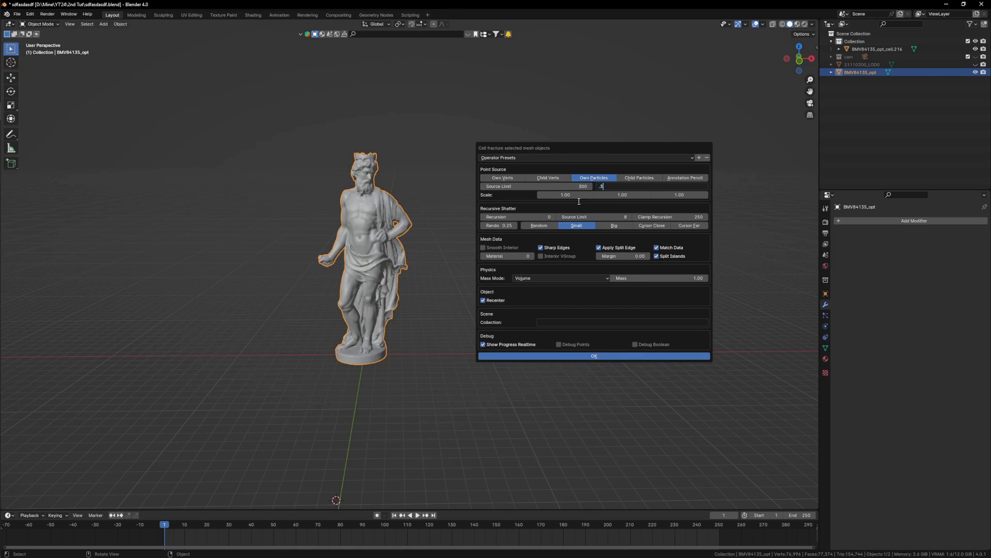
key("Return")
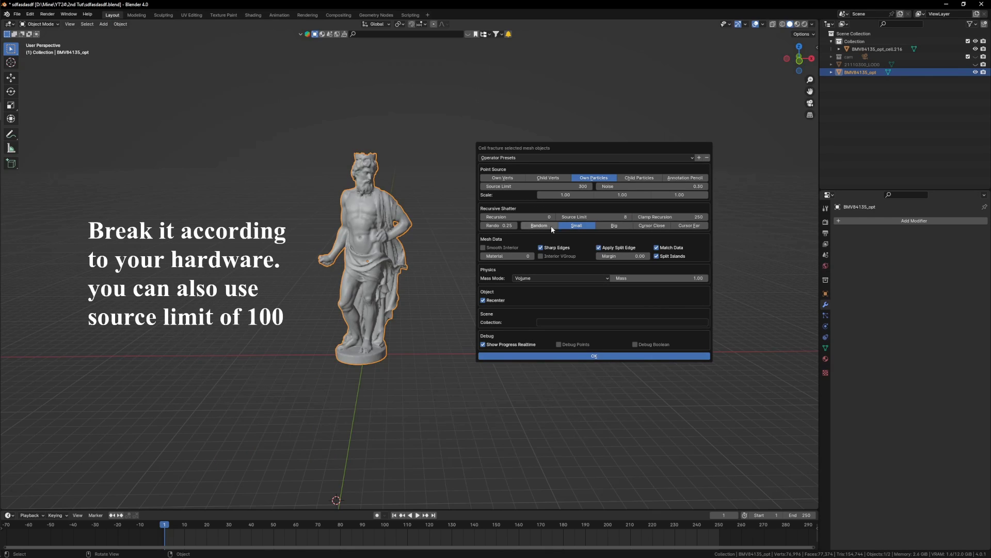
left_click(482, 300)
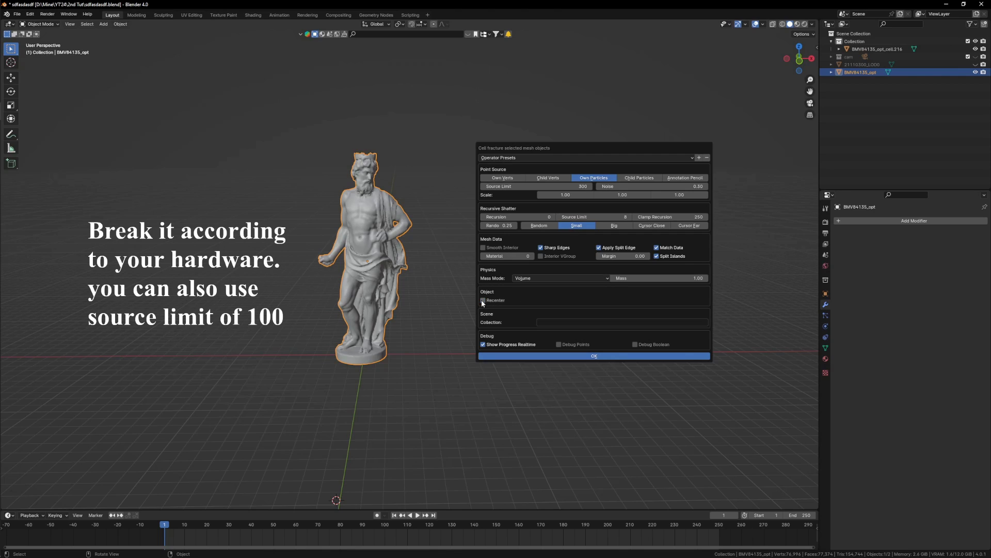
left_click(586, 359)
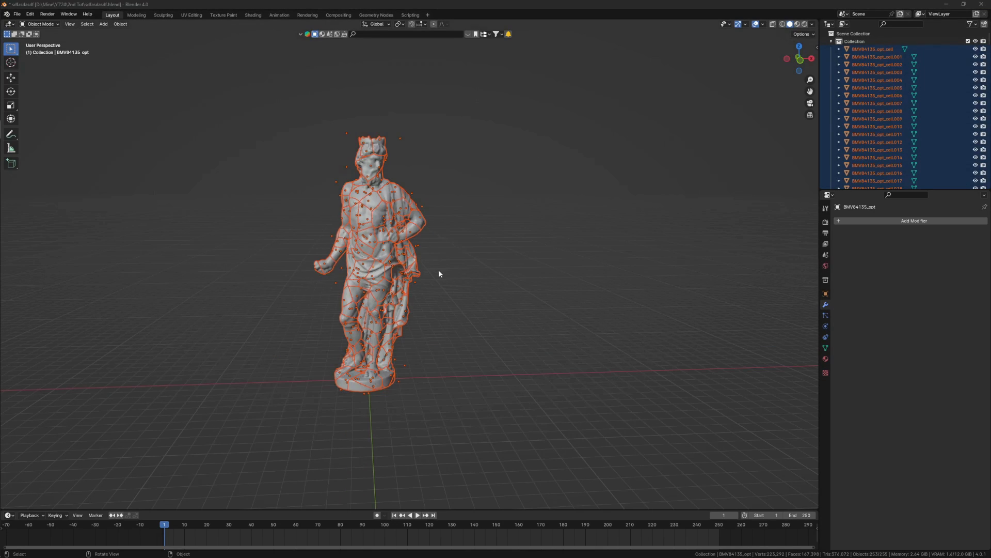
Step: Set the origin of all the man statue's fractured pieces to their geometry
scroll(438, 270, "down", 2)
scroll(368, 240, "up", 2)
mouse_move(377, 248)
middle_mouse_down()
mouse_move(409, 255)
mouse_move(394, 240)
middle_mouse_up()
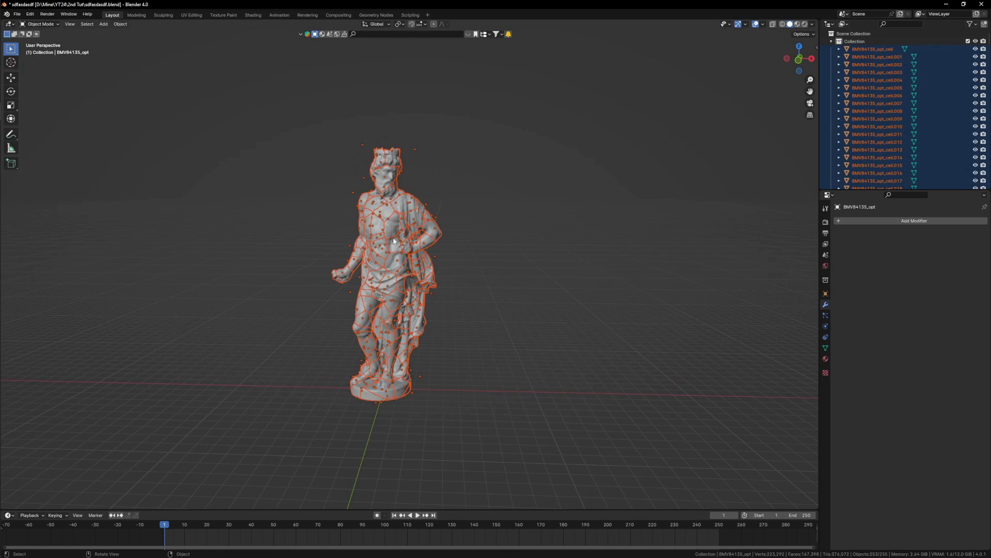
scroll(404, 153, "up", 5)
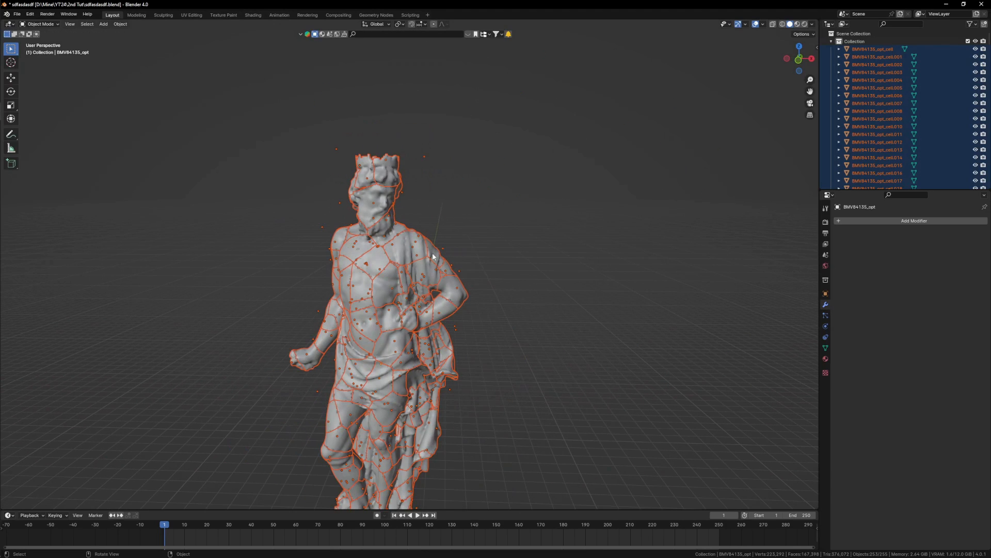
right_click(610, 249)
mouse_move(605, 250)
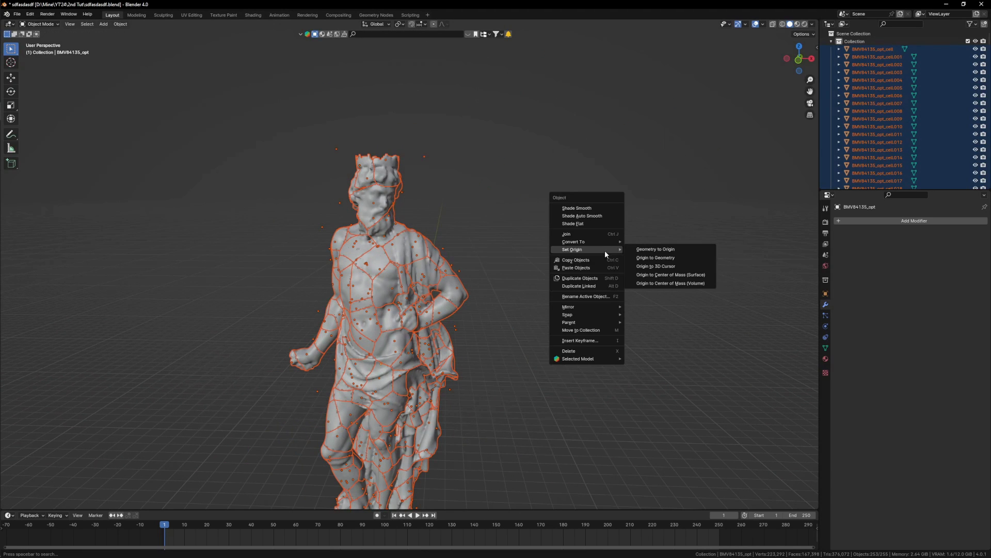
left_click(665, 260)
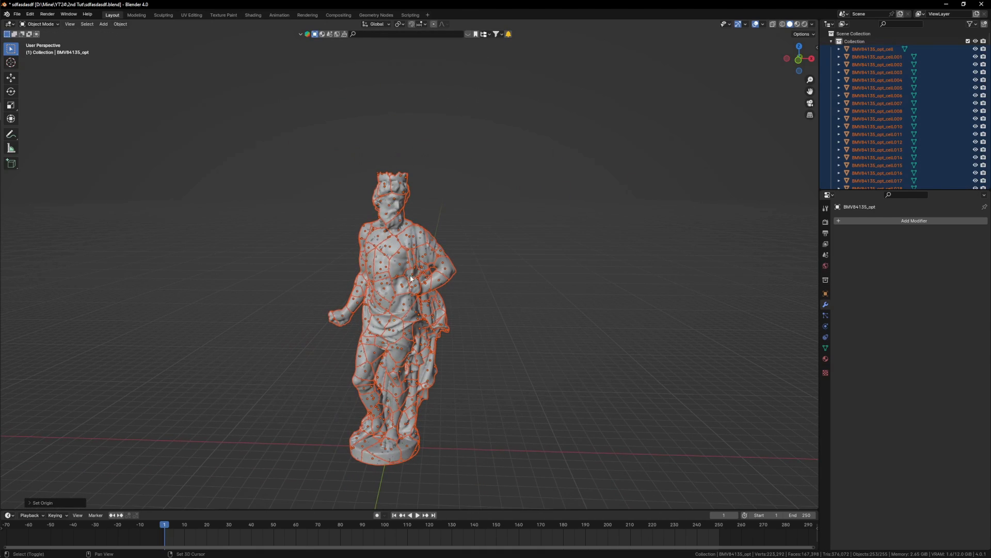
Step: Move the man statue's fractured pieces into a new collection named "suckcessful man"
key("m")
left_click(408, 273)
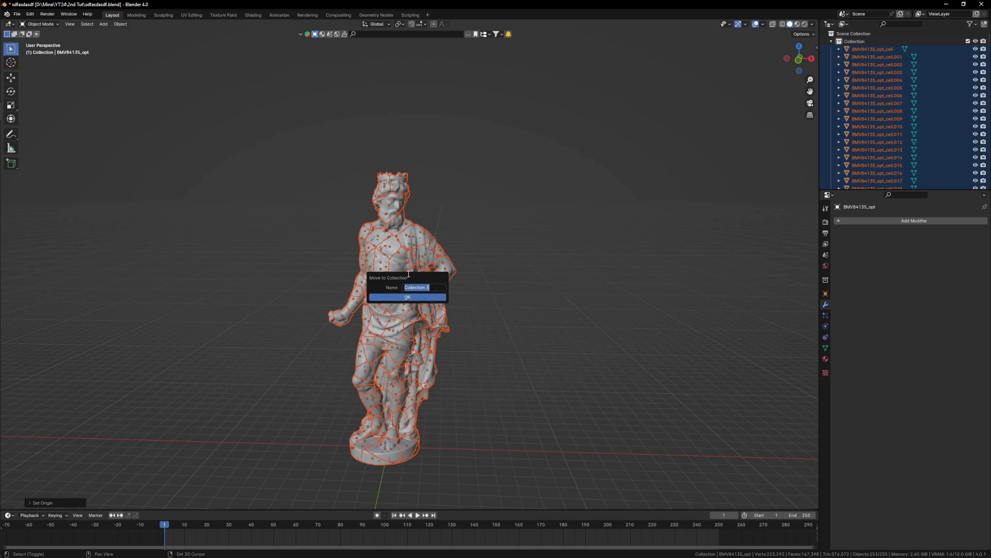
type("suckcessful man")
key("Return")
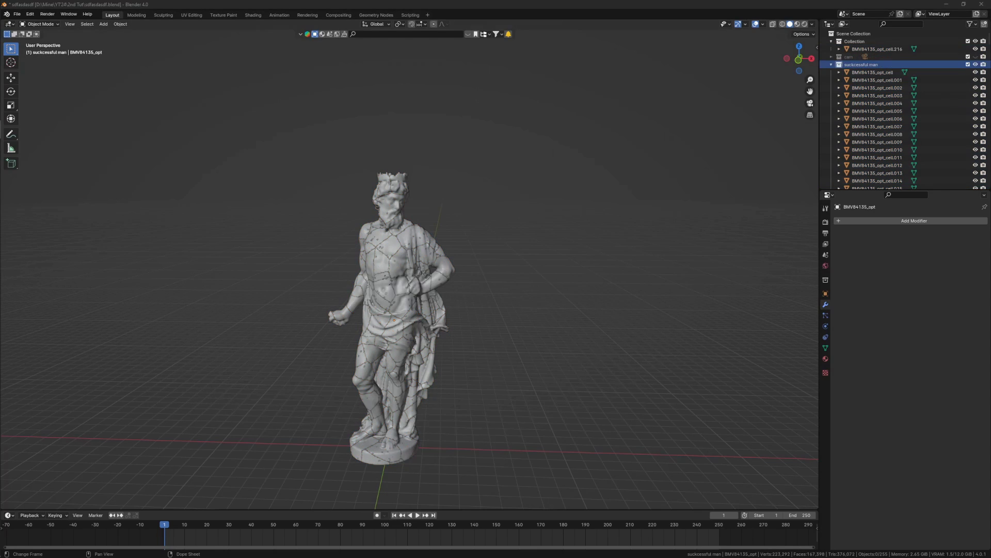
Step: Collapse the "suckcessful man" collection in the outliner and give it a pink color tag
left_click(831, 64)
right_click(841, 64)
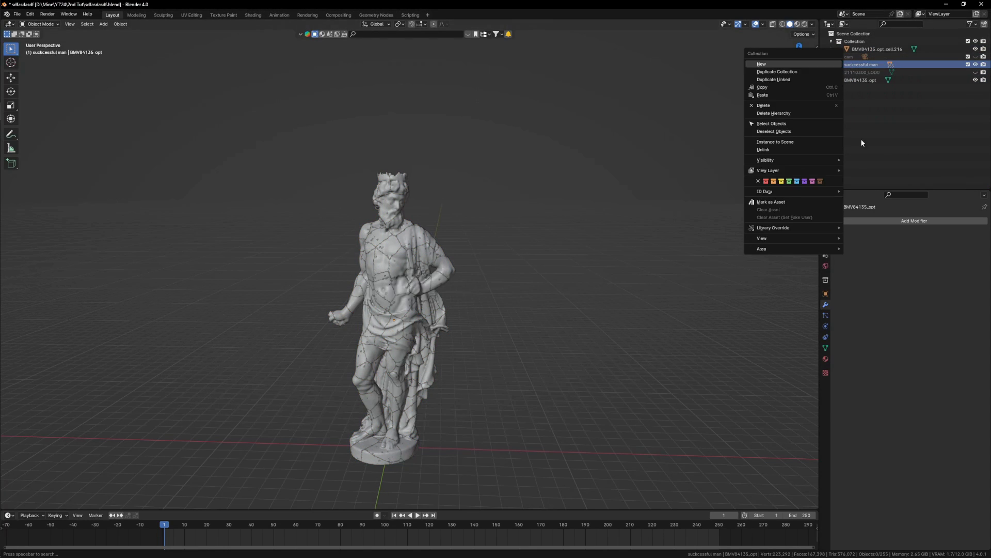
left_click(812, 181)
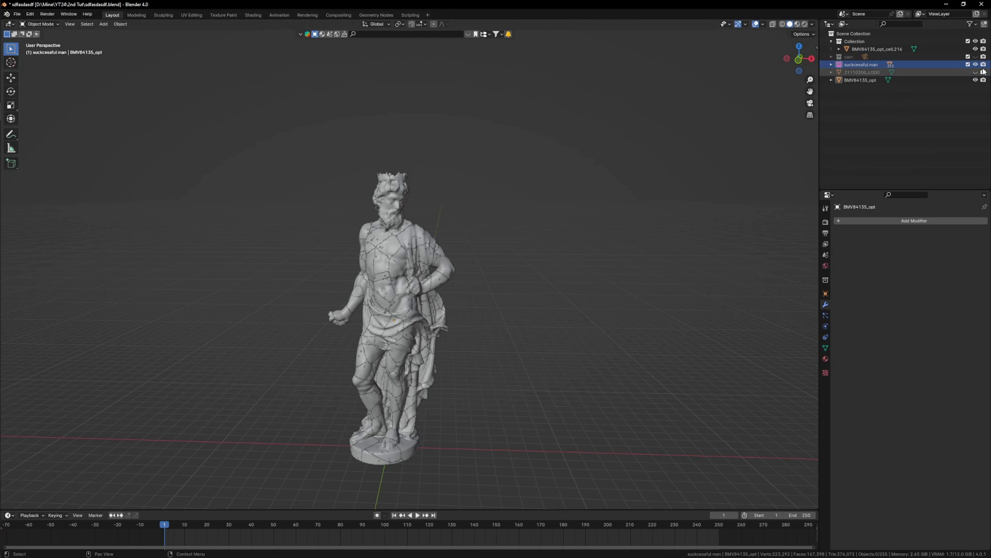
left_click(860, 80)
key("g")
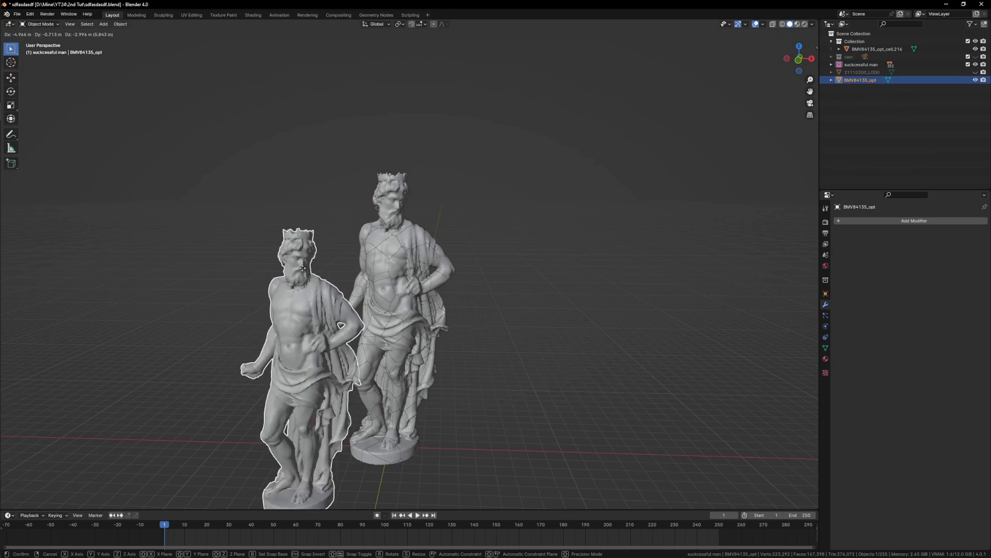
right_click(575, 261)
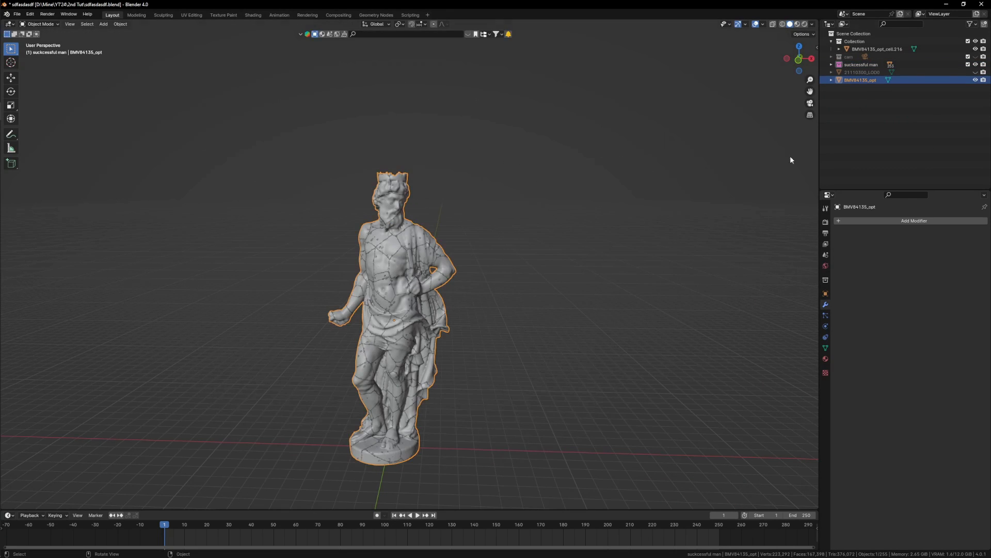
Step: Hide the original unfractured man statue from the viewport and renders, and check the fractured man collection by toggling its visibility
left_click(976, 81)
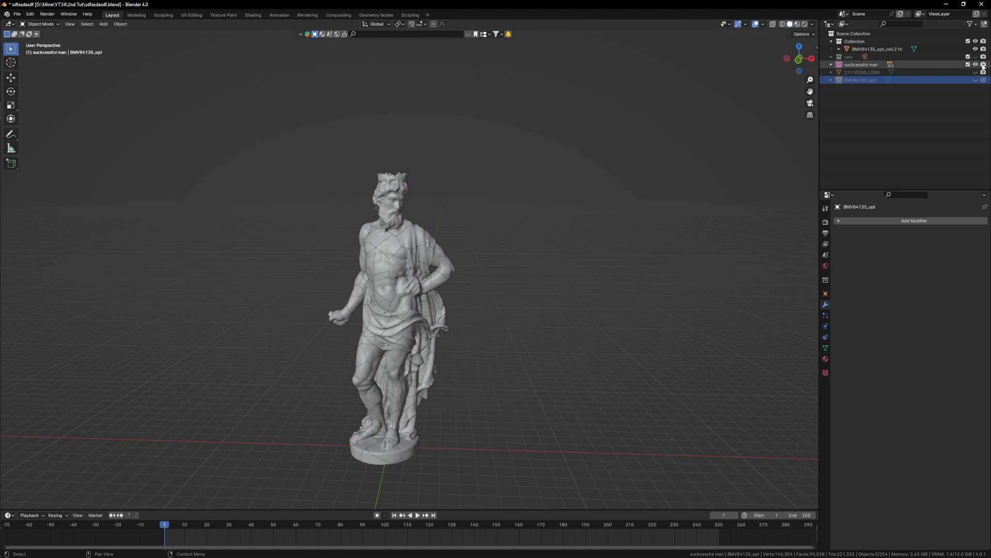
left_click(976, 64)
left_click(976, 65)
left_click(976, 64)
left_click(976, 64)
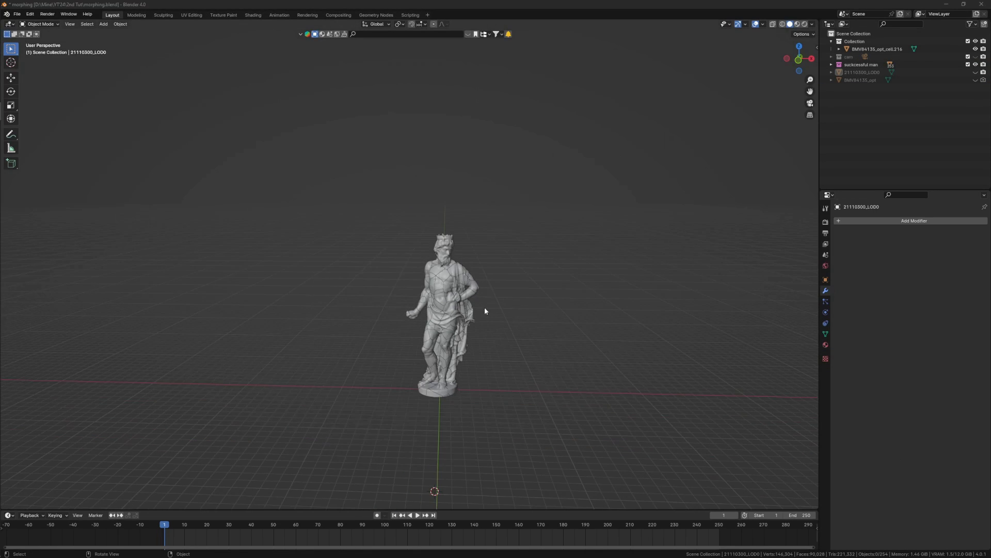
Step: Hide the fractured man collection and show the woman statue in the viewport
scroll(484, 311, "up", 3)
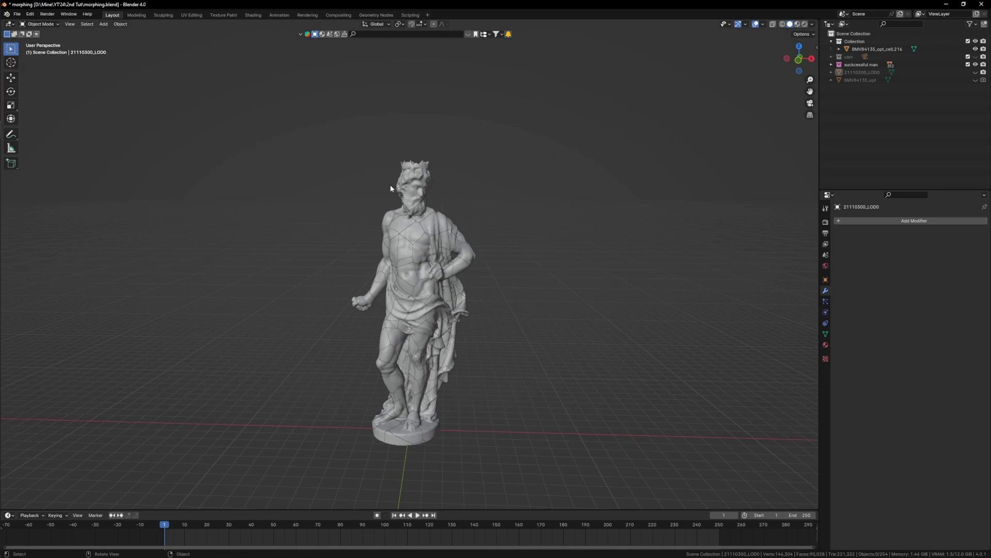
left_click_drag(304, 78, 565, 494)
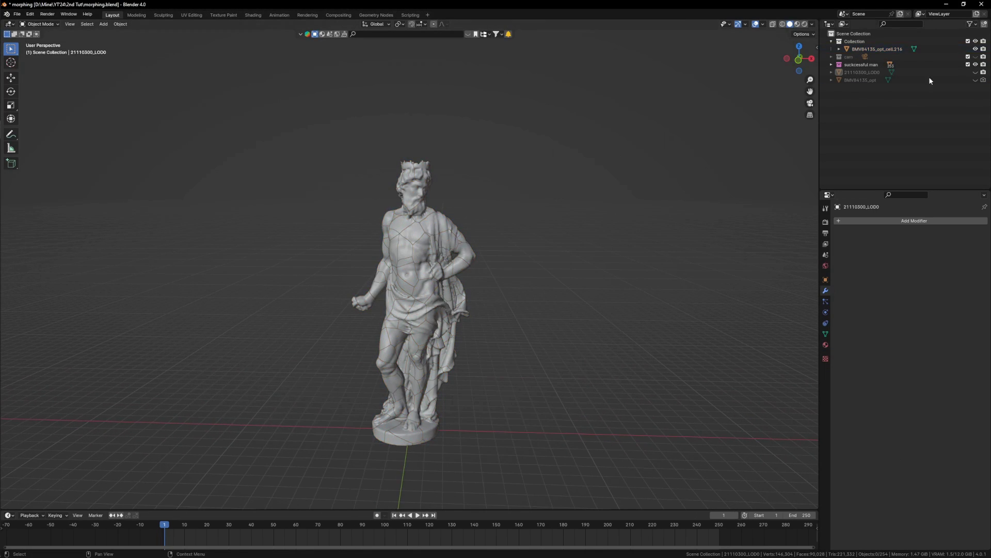
left_click(976, 65)
left_click(975, 72)
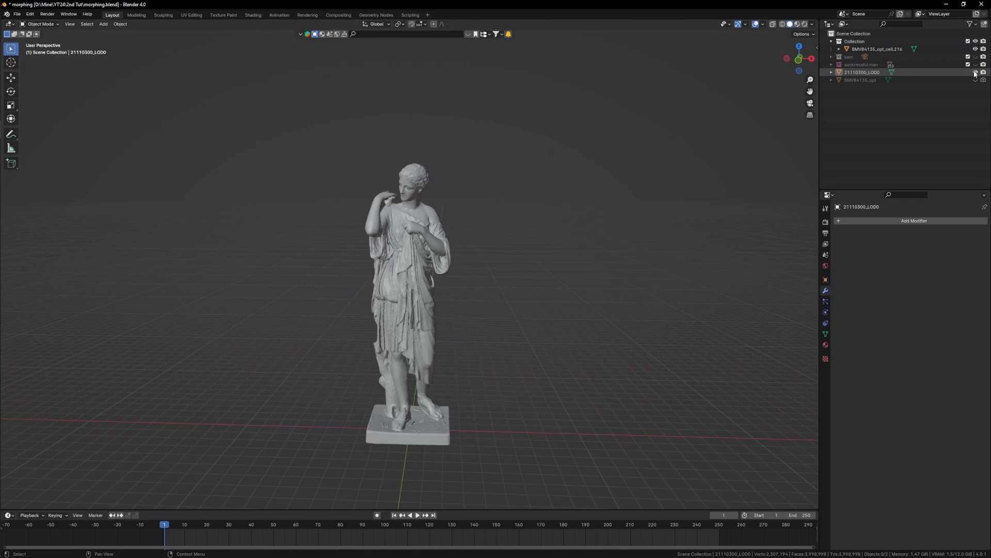
Step: Add a Remesh modifier with an octree depth of 8 to the woman statue and apply it
middle_click_drag(390, 271, 401, 287)
left_click(401, 286)
left_click(896, 221)
mouse_move(878, 250)
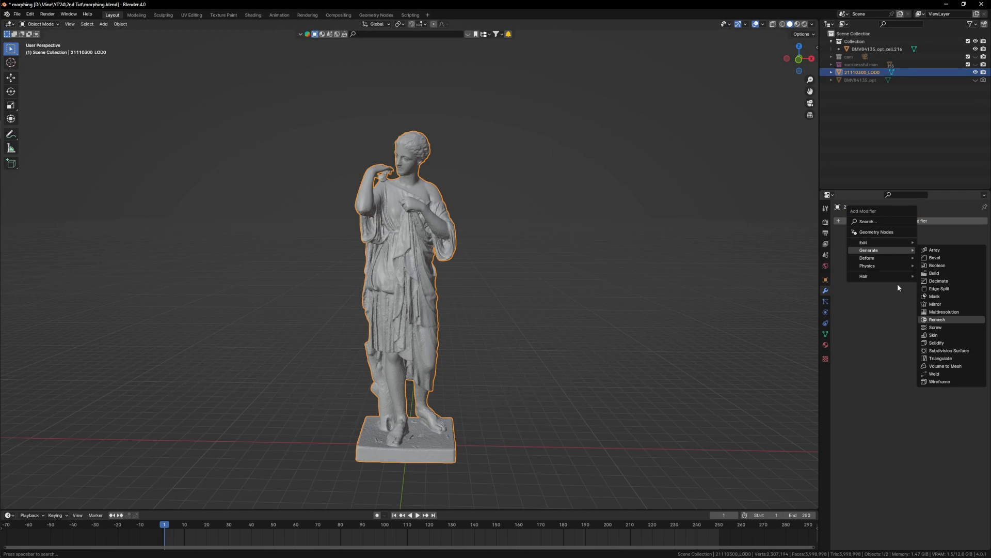
left_click(934, 339)
left_click(941, 256)
type("8")
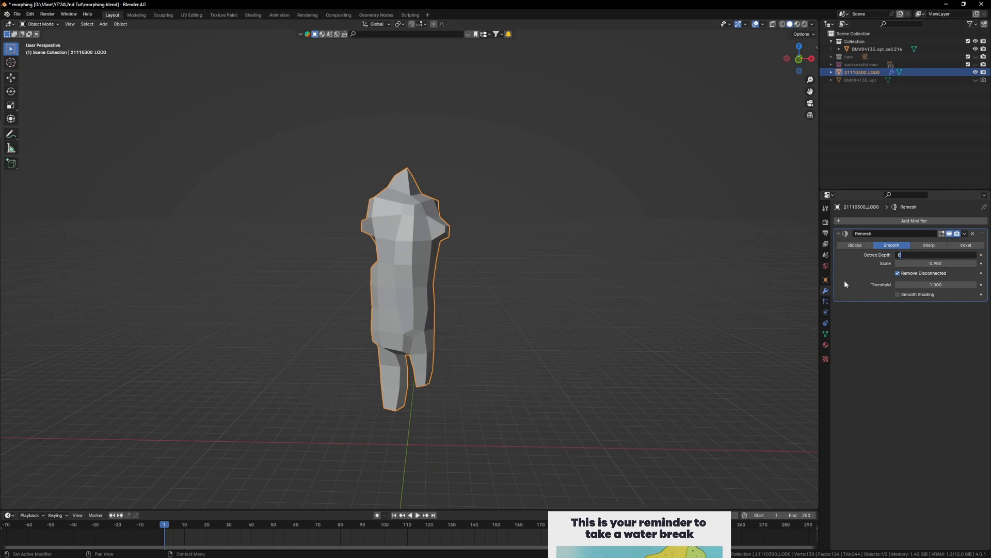
key("Return")
key("ctrl+a")
key("Tab")
scroll(394, 207, "down", 3)
key("Tab")
Step: Run Cell Fracture on the remeshed woman statue with the settings already in the dialog
left_click(120, 24)
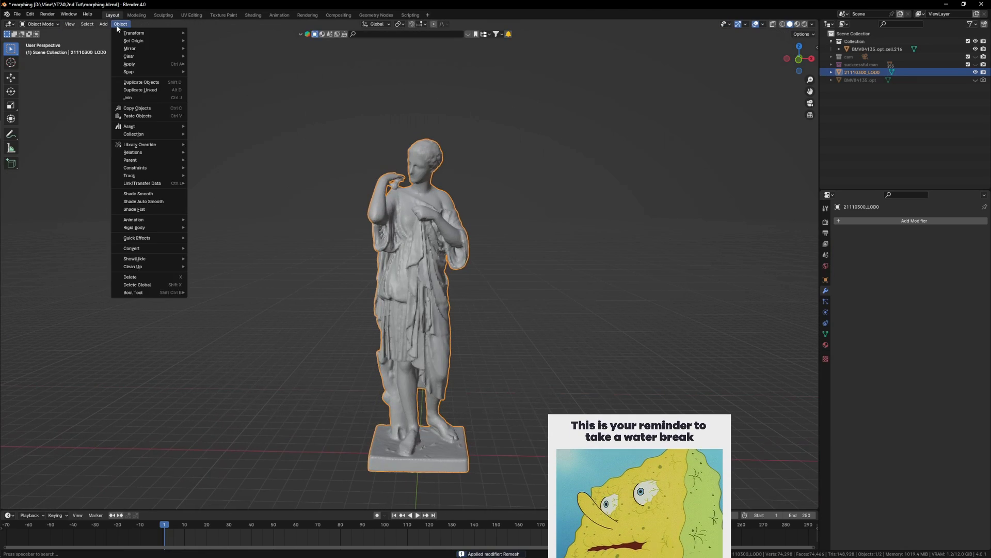
mouse_move(149, 238)
left_click(223, 272)
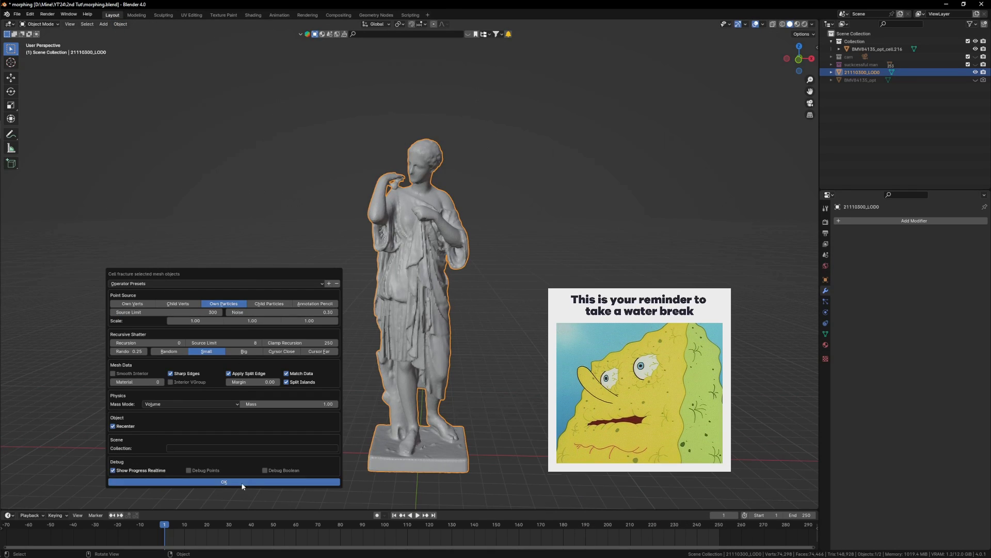
left_click(224, 482)
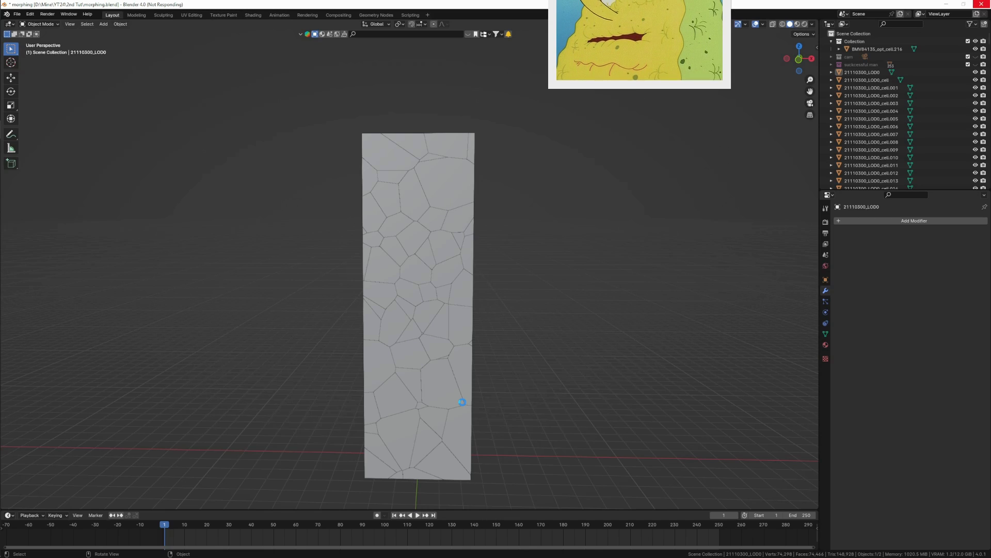
Step: Move the woman statue's fractured pieces into a new collection named "woman"
key("m")
left_click(504, 261)
type("woman")
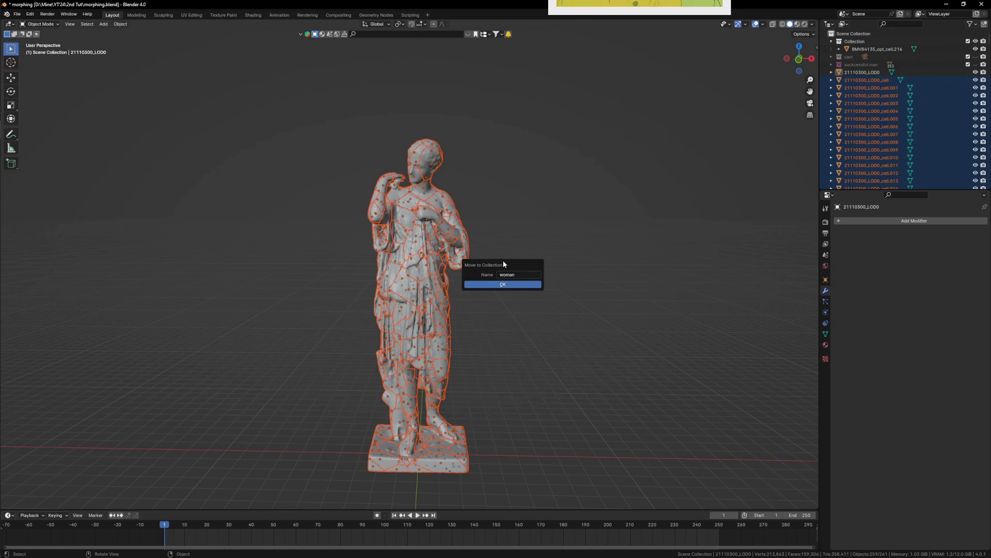
key("Return")
Step: Tag the woman collection orange, and hide the original woman statue while showing both fractured collections
right_click(828, 72)
left_click(770, 188)
left_click(975, 72)
left_click_drag(975, 72, 976, 65)
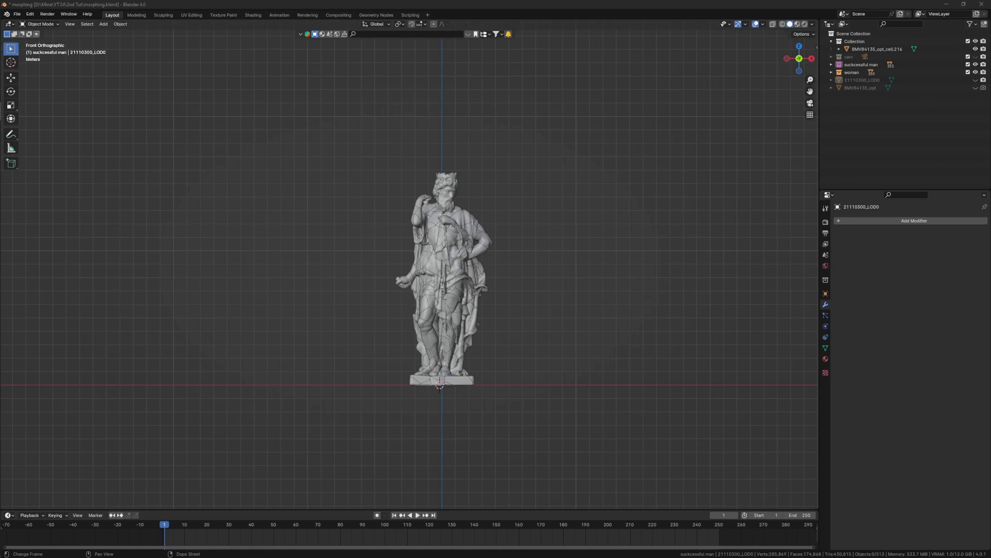
Step: Inspect the overlapping fractured statues from several angles, toggling the visibility of the man and woman collections
scroll(463, 235, "down", 3)
scroll(464, 247, "up", 3)
middle_click_drag(462, 234, 499, 219)
scroll(485, 225, "up", 2)
middle_click_drag(597, 214, 634, 195)
scroll(634, 195, "down", 1)
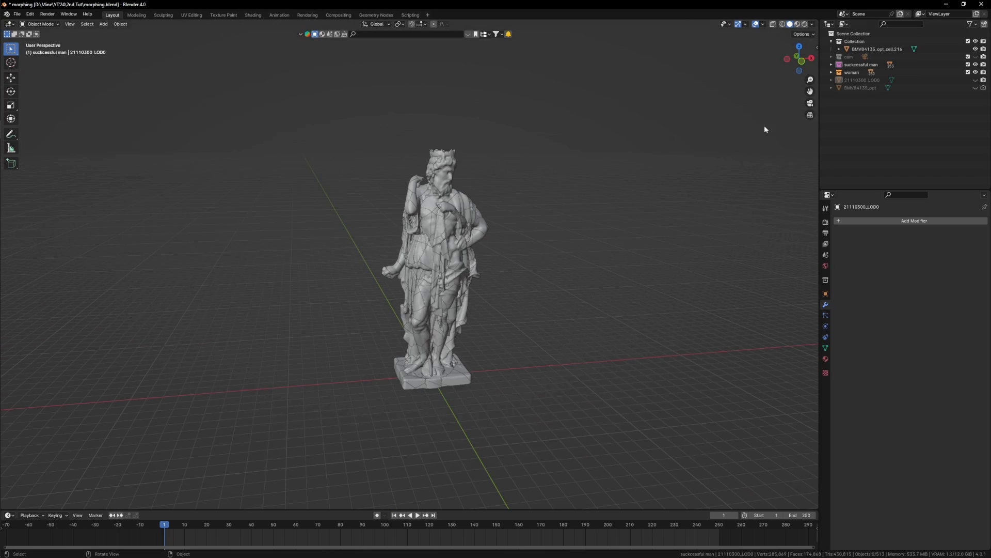
left_click(975, 66)
left_click(976, 72)
left_click(976, 66)
left_click(975, 65)
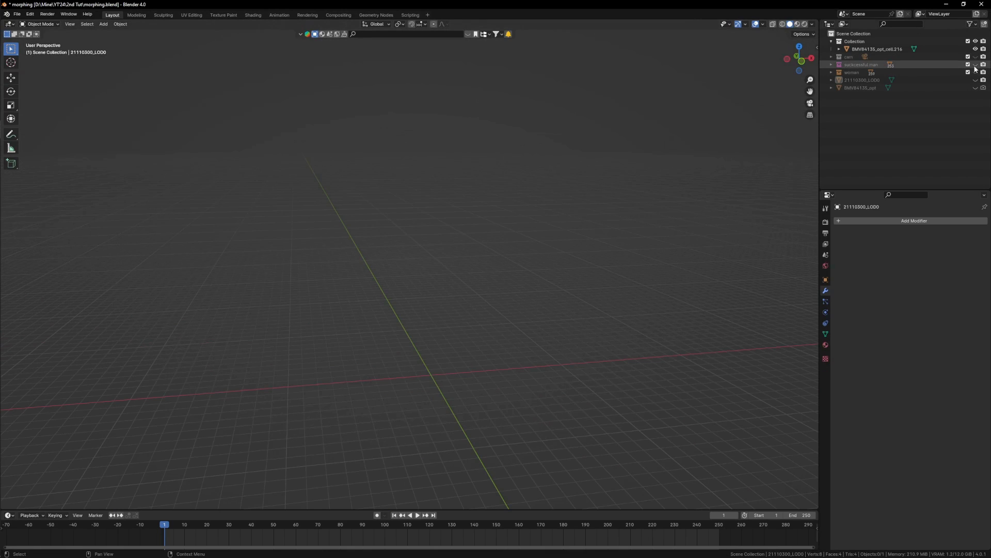
left_click(975, 73)
left_click(975, 64)
middle_click_drag(509, 178, 522, 180)
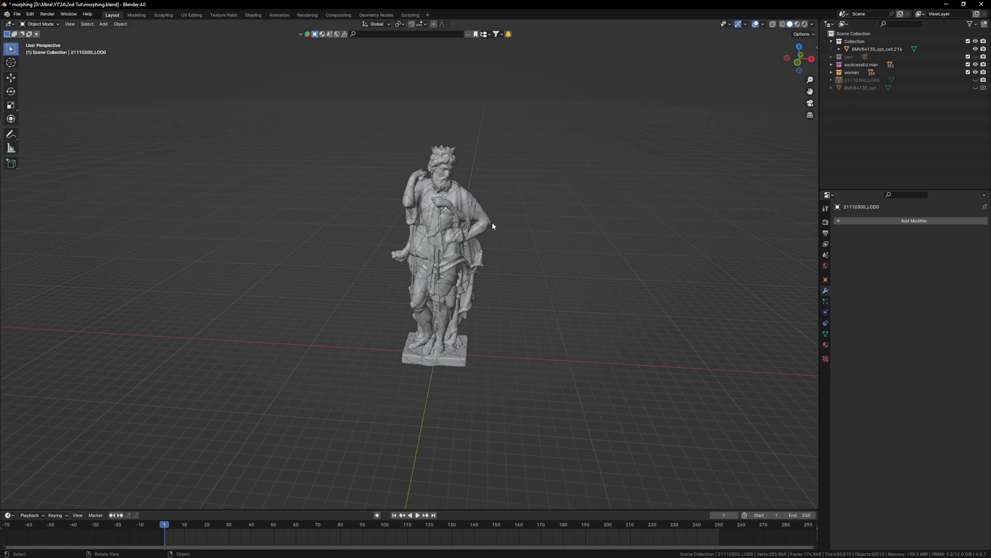
Step: Check how the two fractured statues overlap in front view, toggling the man collection's visibility
key("grave")
left_click(476, 215)
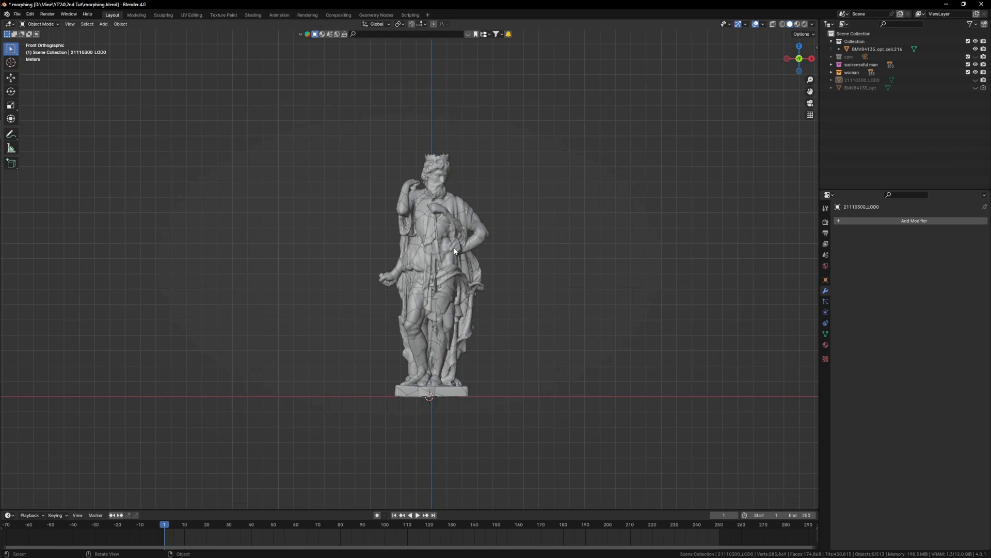
scroll(458, 214, "up", 2)
middle_click_drag(458, 214, 467, 229, "shift")
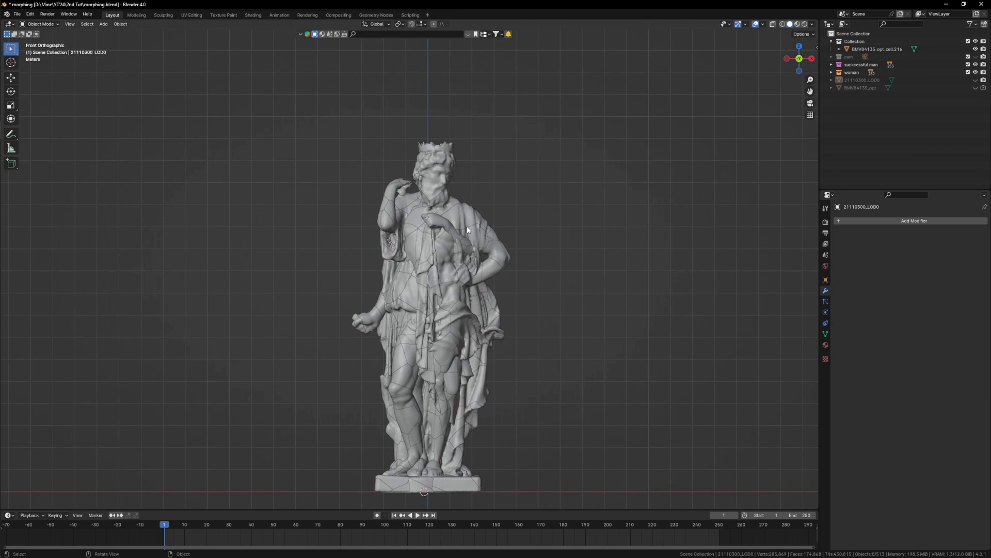
left_click(976, 65)
middle_click_drag(446, 228, 398, 220, "shift")
scroll(424, 212, "down", 1)
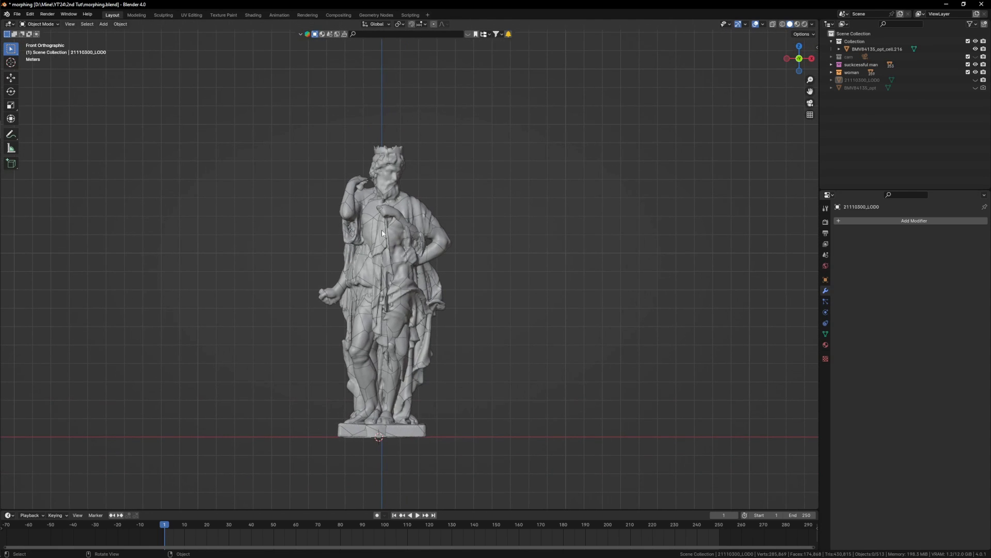
Step: Select all pieces in the man collection and move them slightly in the negative X direction to overlap the woman statue better
left_click(861, 65)
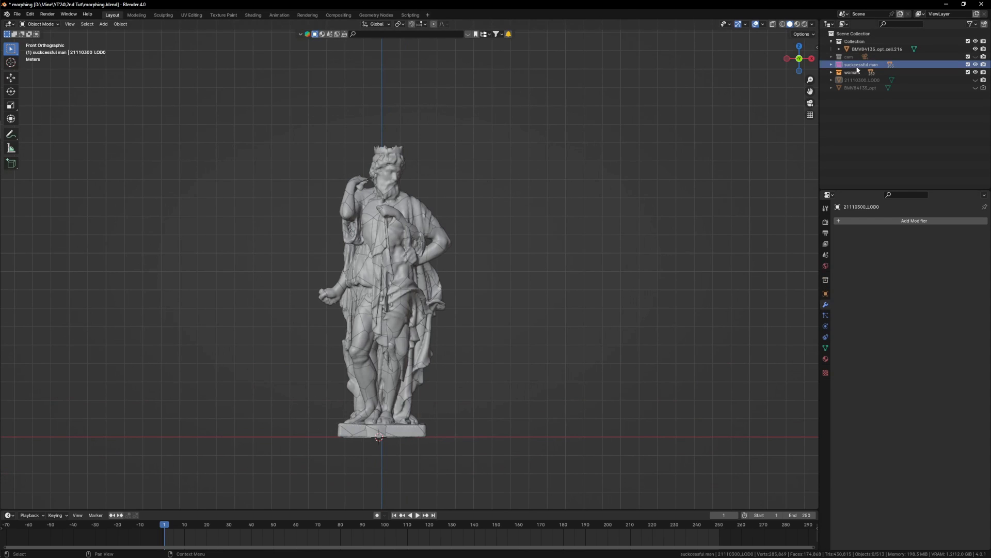
right_click(831, 65)
left_click(830, 89)
scroll(398, 274, "up", 1)
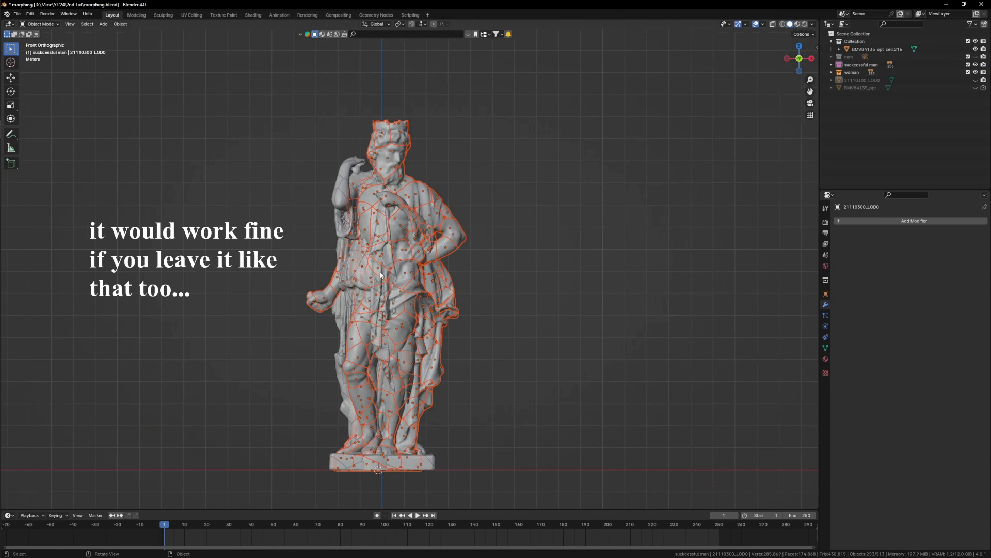
middle_click_drag(398, 274, 457, 270, "shift")
key("g")
key("x")
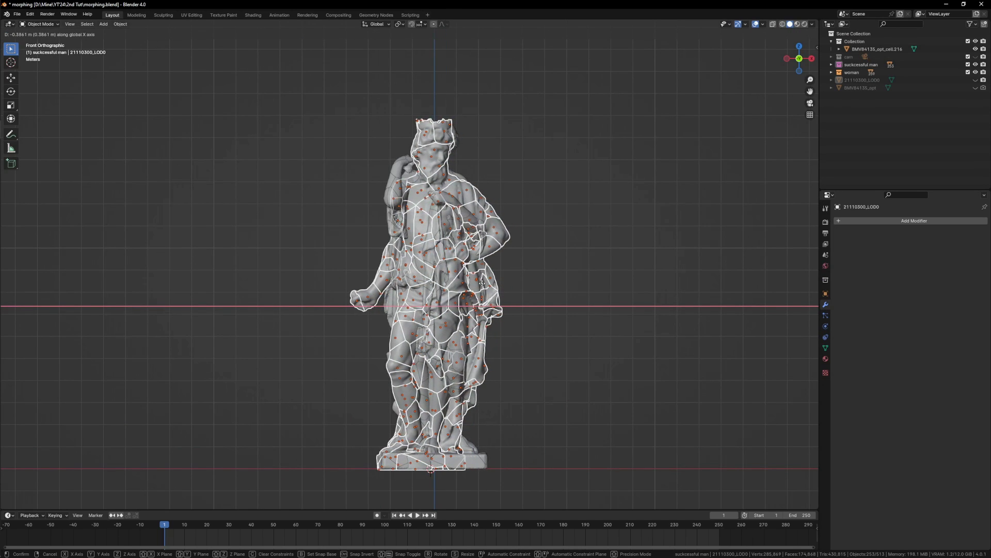
left_click(482, 283)
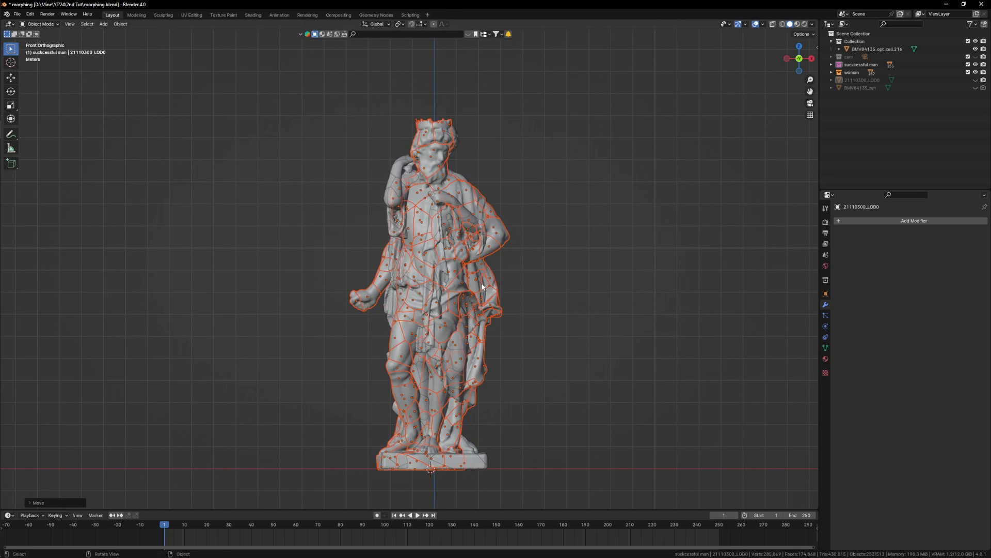
key("alt+a")
Step: Hide both the woman and the man collections of fractured pieces
middle_click_drag(351, 289, 429, 317)
left_click(975, 72)
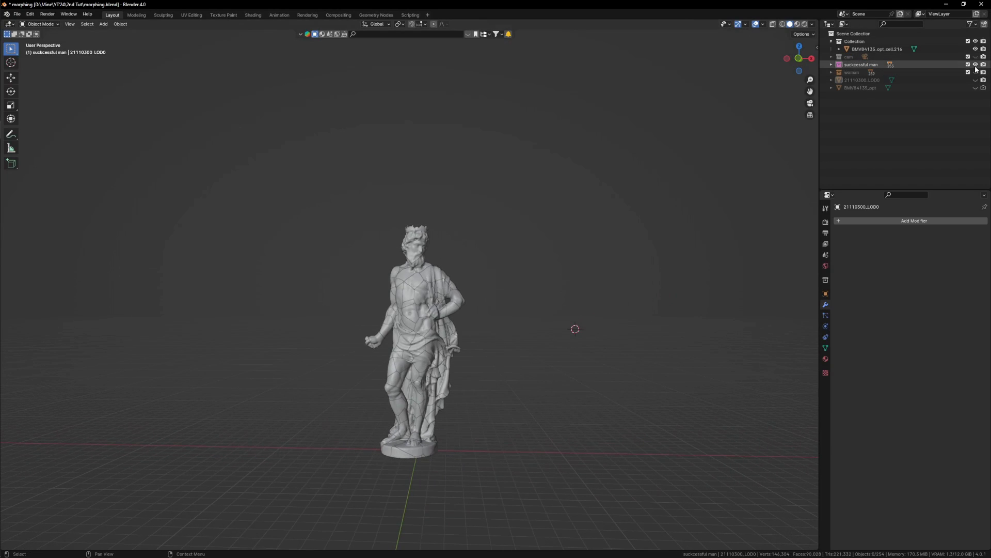
left_click(976, 64)
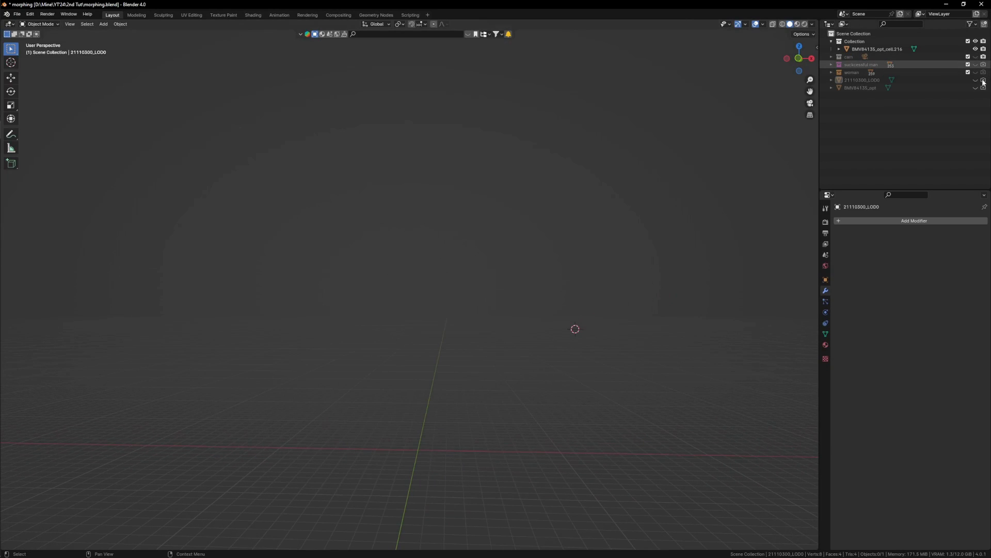
middle_click_drag(437, 364, 466, 387)
Step: Add a cube directly in the Scene Collection and scale it down slightly
left_click(847, 65)
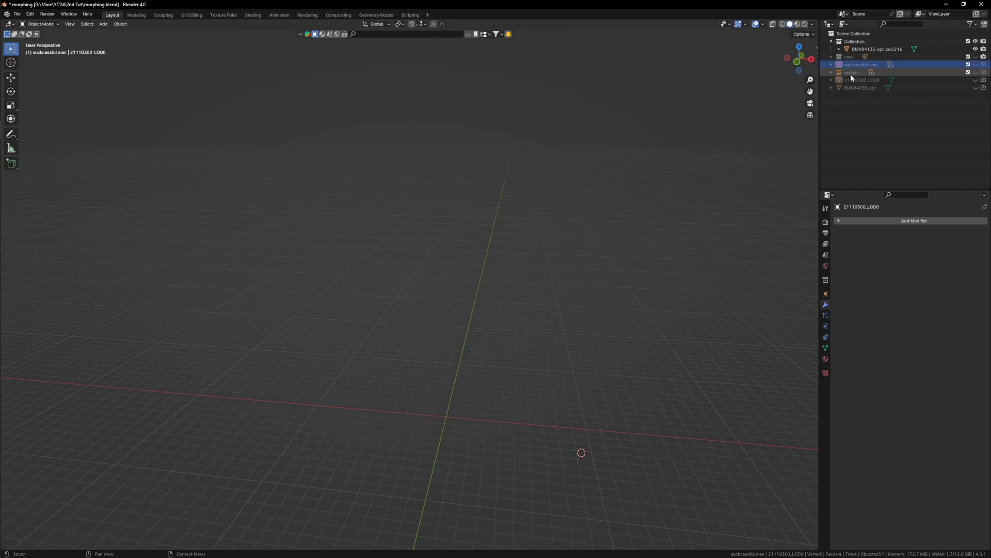
left_click(851, 33)
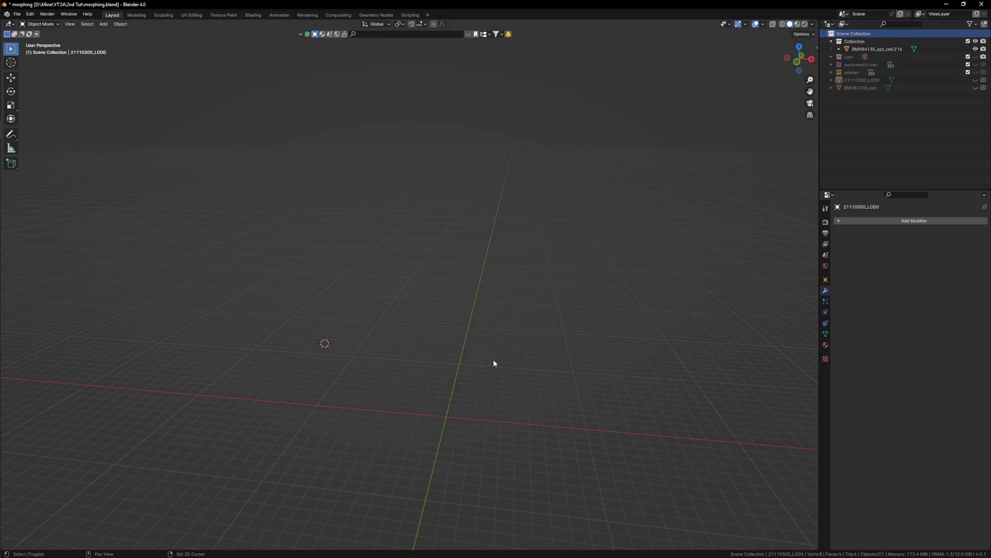
key("shift+a")
mouse_move(473, 286)
left_click(508, 294)
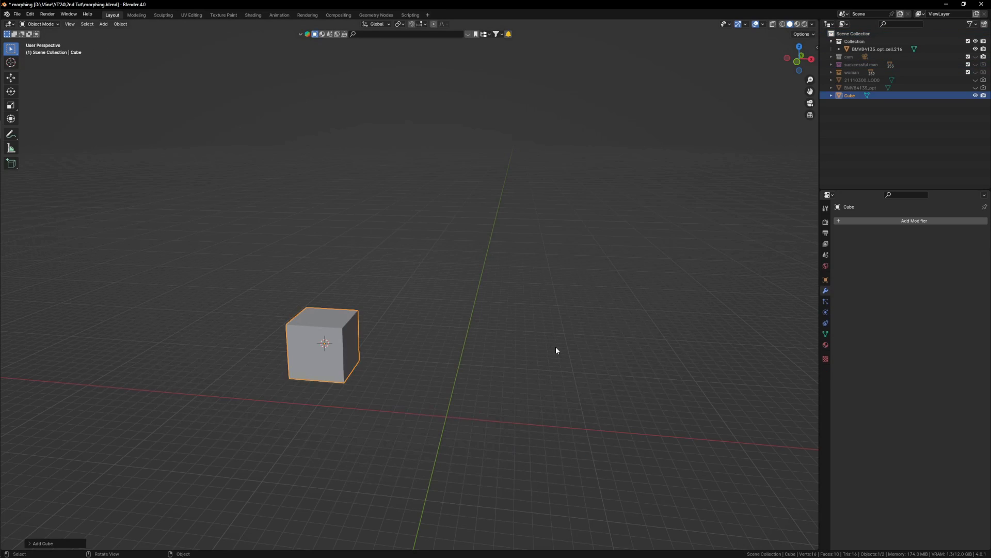
key("s")
left_click(509, 342)
middle_click_drag(400, 380, 440, 362)
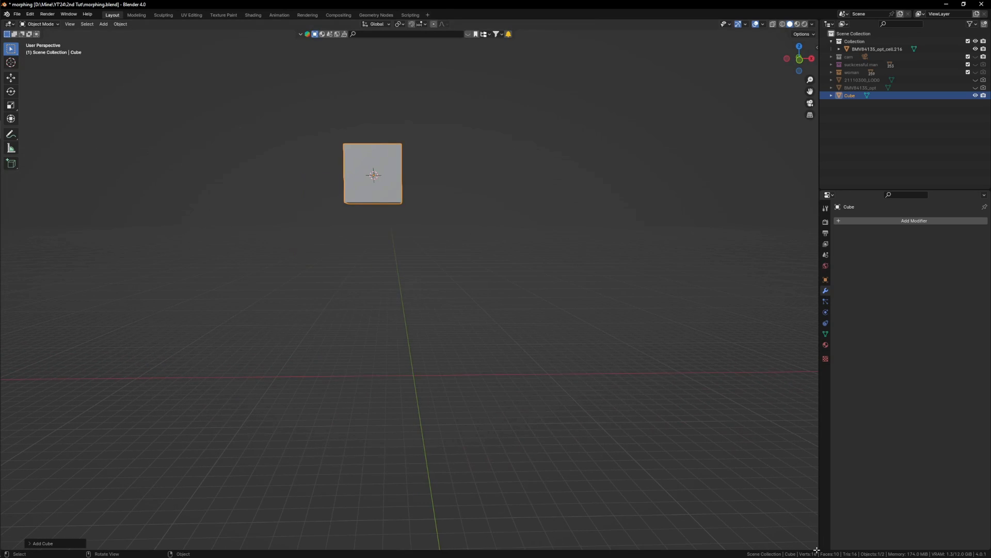
Step: Split off a Geometry Node Editor below the 3D viewport and create a new node tree on the cube
left_click_drag(816, 550, 734, 309)
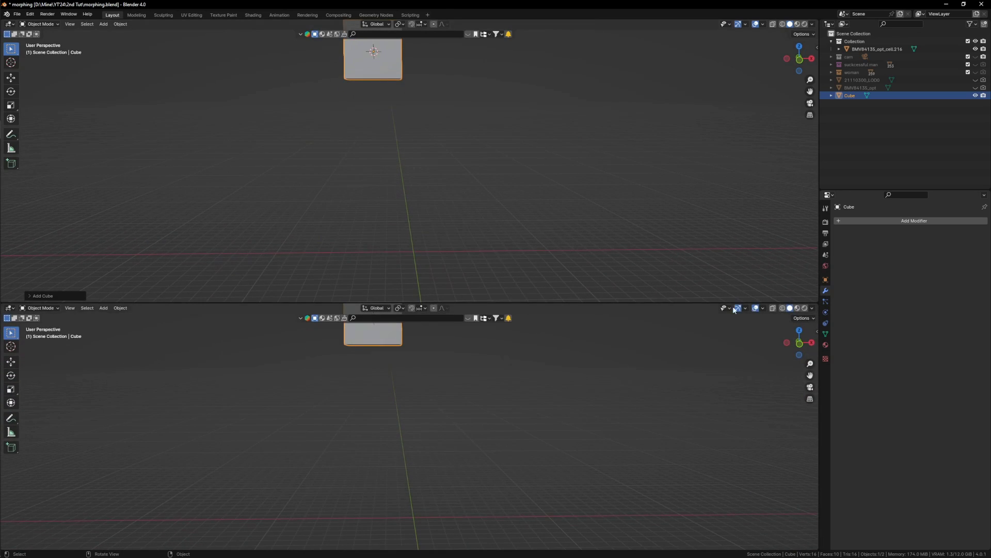
left_click(11, 309)
left_click(36, 371)
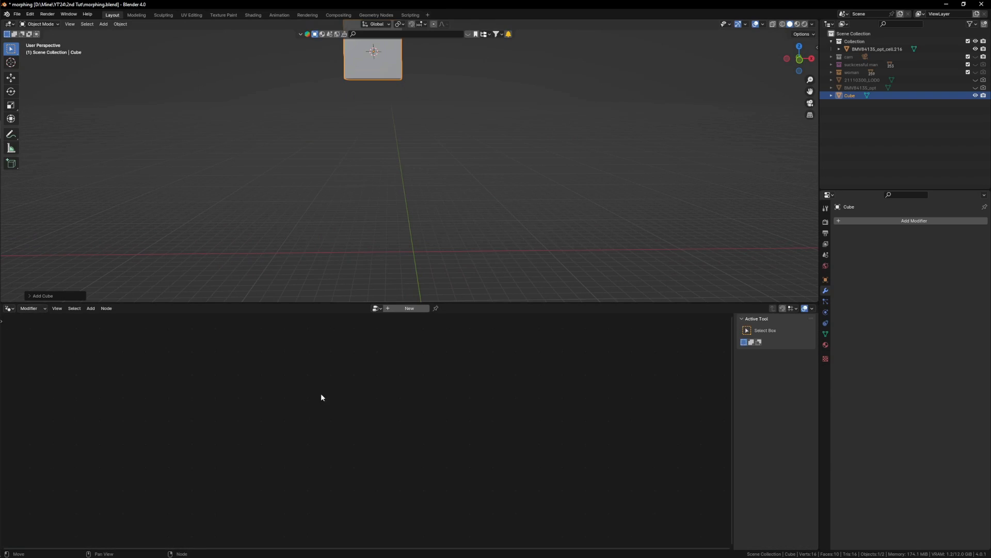
left_click(410, 308)
key("Home")
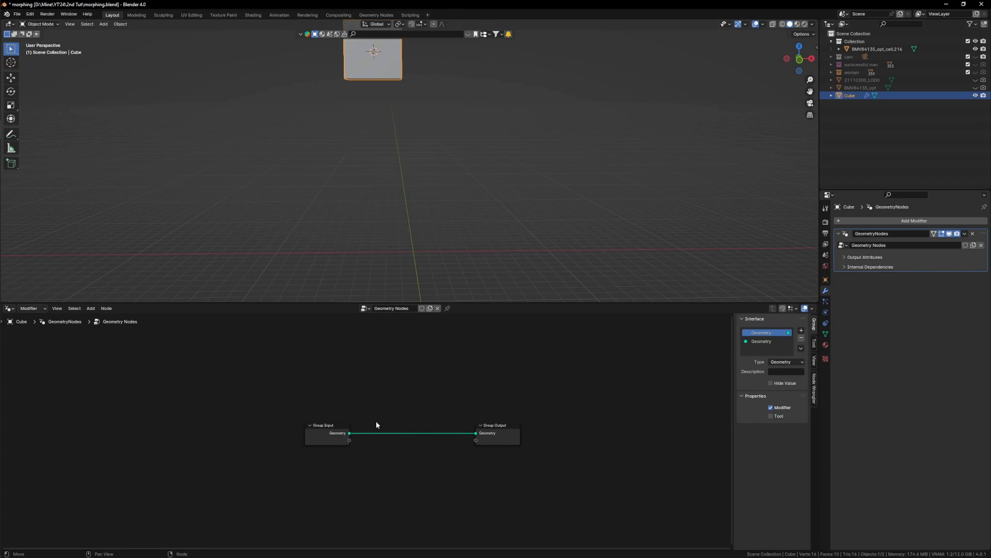
Step: Disconnect the Group Input from the Group Output and move it away to free up space
scroll(424, 423, "up", 3)
left_click_drag(489, 436, 250, 431)
scroll(346, 446, "down", 2)
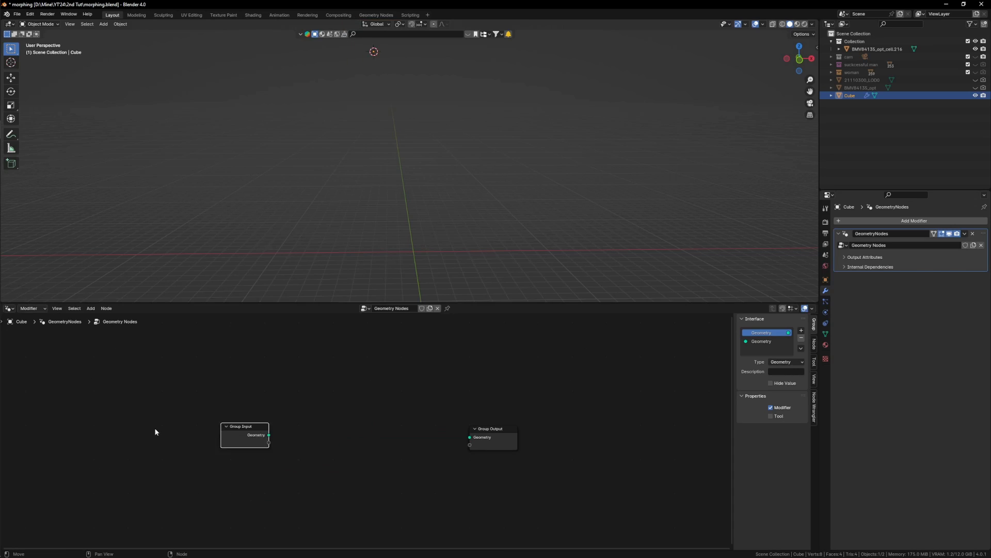
key("g")
left_click(1, 410)
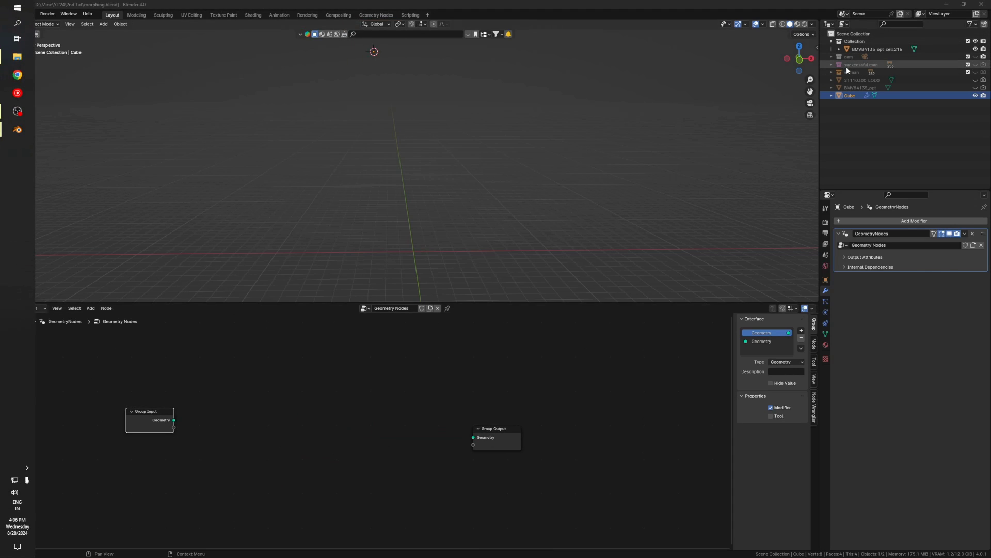
Step: Bring the man and woman collections into the node tree as Collection Info nodes, placing the woman's well below the man's
left_click_drag(847, 67, 274, 434)
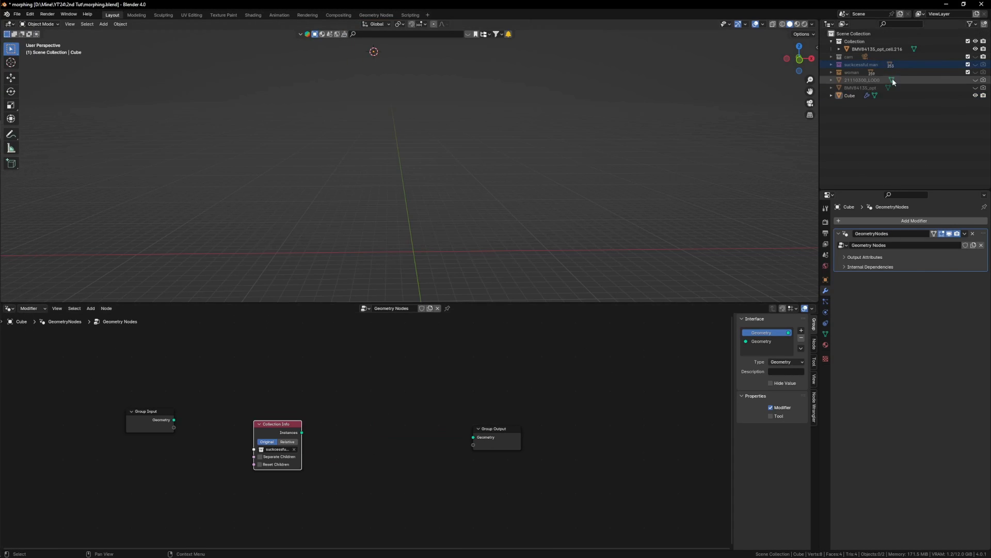
left_click_drag(851, 72, 290, 516)
scroll(362, 444, "down", 2)
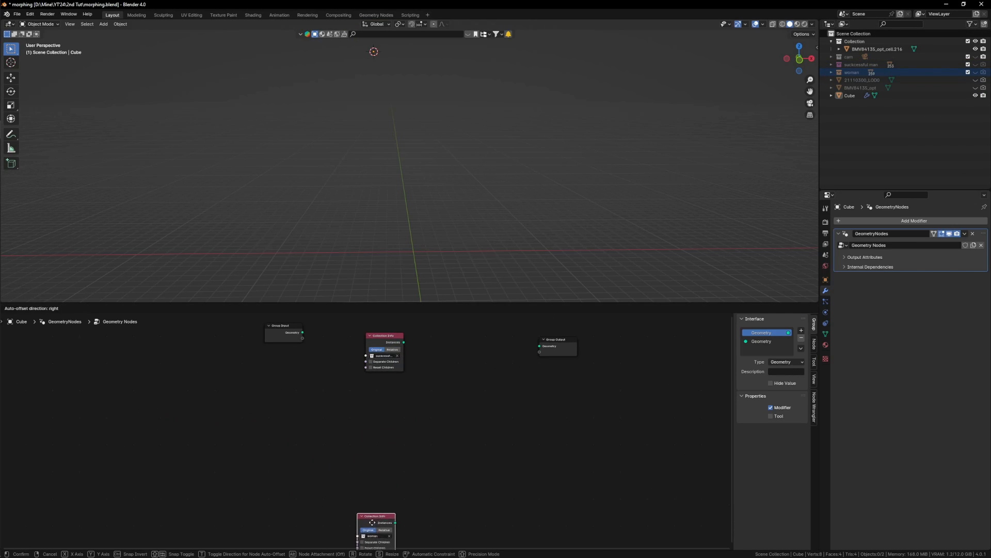
left_click_drag(372, 522, 373, 546)
Step: Move the Group Output farther out and reposition the man's Collection Info node beside the Group Input
middle_click_drag(527, 379, 456, 467)
scroll(478, 422, "up", 2)
left_click_drag(483, 434, 628, 421)
left_click_drag(273, 425, 254, 408)
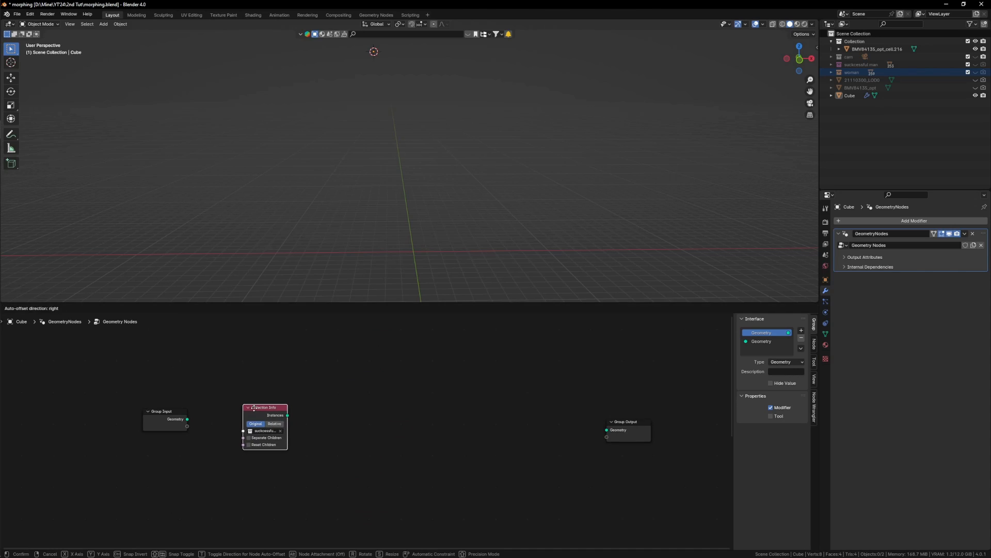
left_click(253, 408)
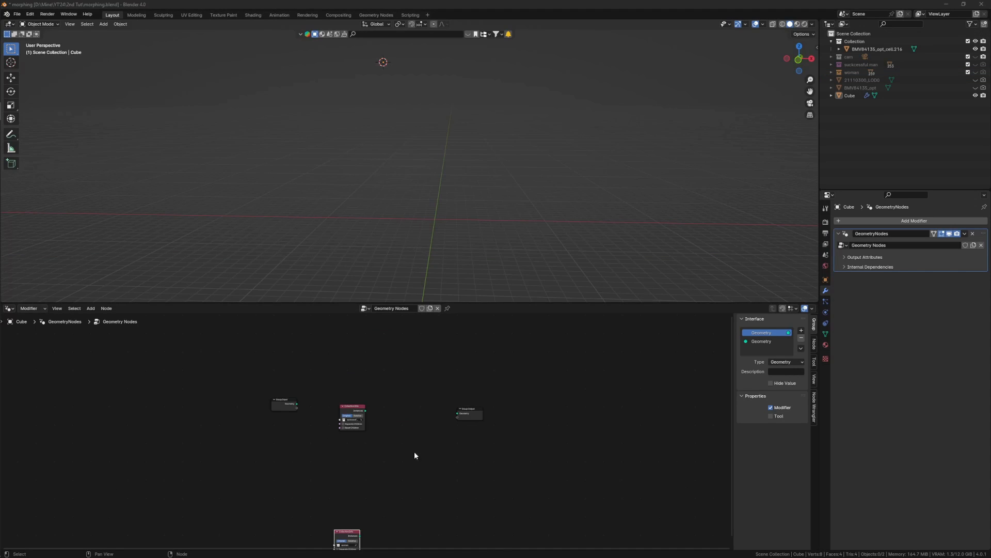
Step: Connect the Instances output of the man's Collection Info node to the Group Output's Geometry input
scroll(401, 392, "up", 6)
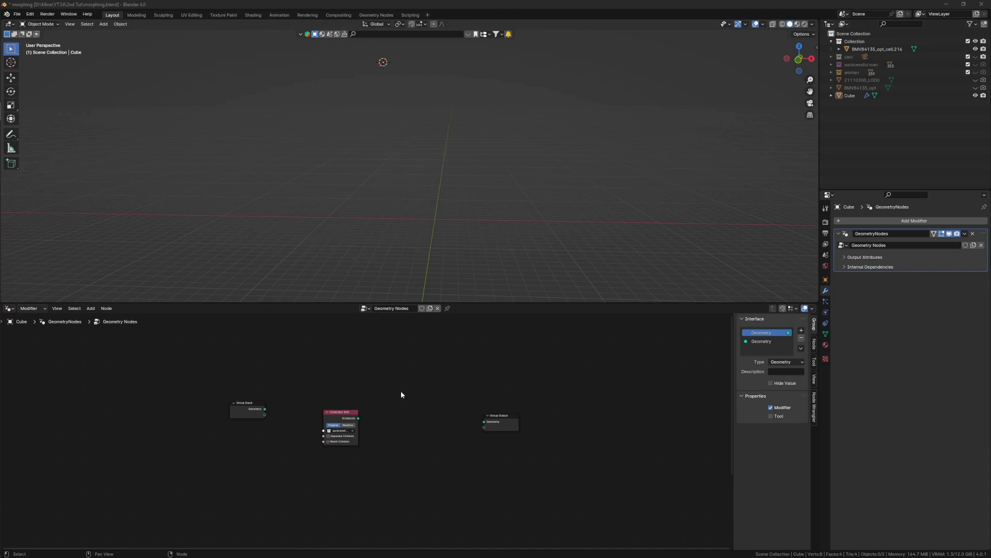
middle_click_drag(446, 446, 499, 414)
scroll(373, 398, "up", 3)
left_click_drag(375, 385, 303, 384)
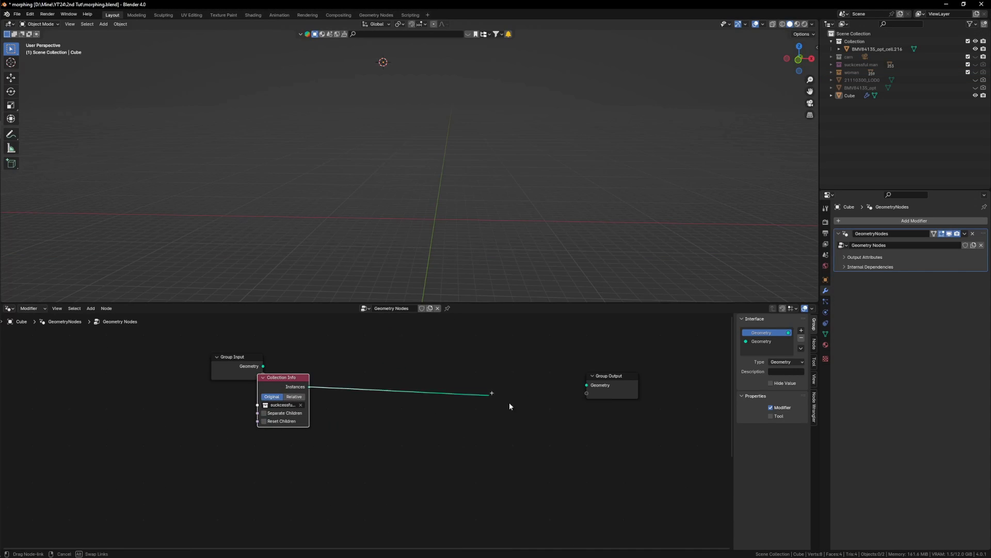
left_click_drag(586, 390, 587, 385)
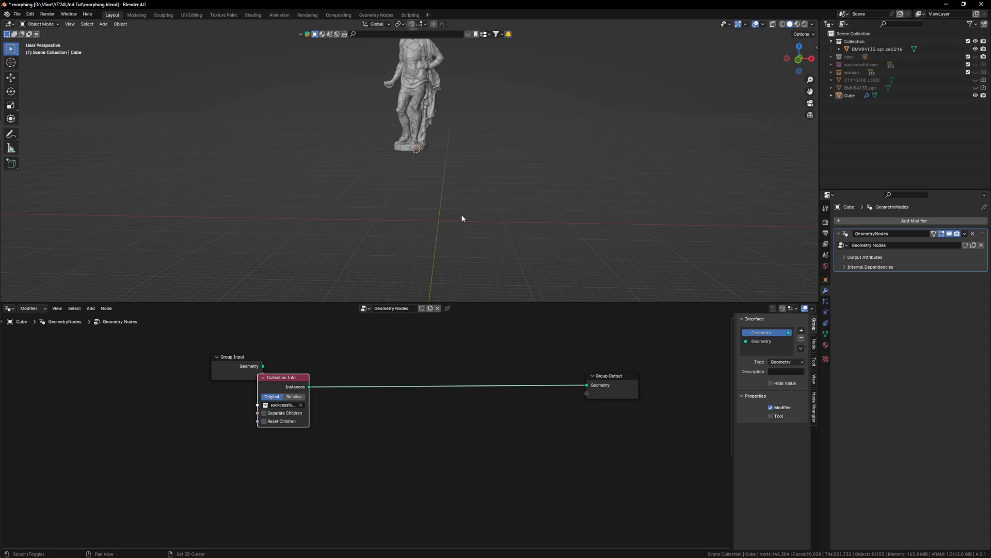
Step: Set the man's Collection Info node to Relative and enable Separate Children
scroll(288, 393, "up", 2)
left_click(298, 396)
scroll(237, 422, "up", 2)
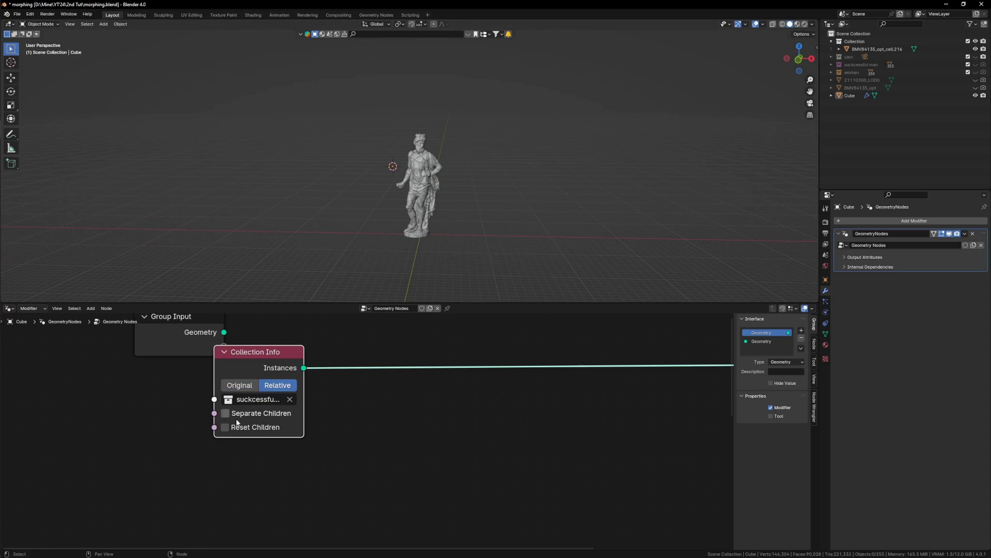
left_click(239, 417)
scroll(569, 432, "down", 3)
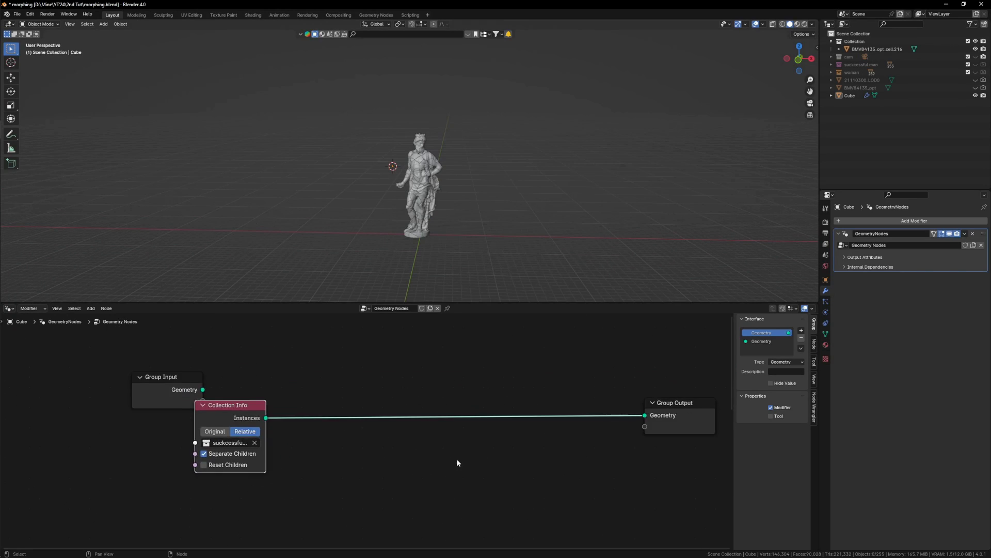
Step: Insert a Scale Instances node between the man's Collection Info node and the Group Output
key("shift+a")
type("scale in")
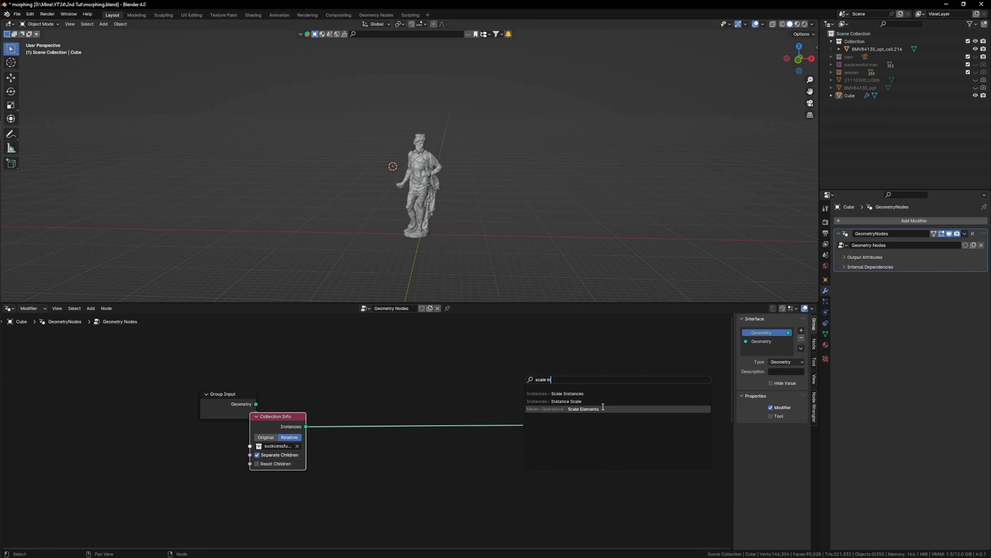
left_click(591, 394)
left_click(421, 411)
scroll(421, 257, "up", 1)
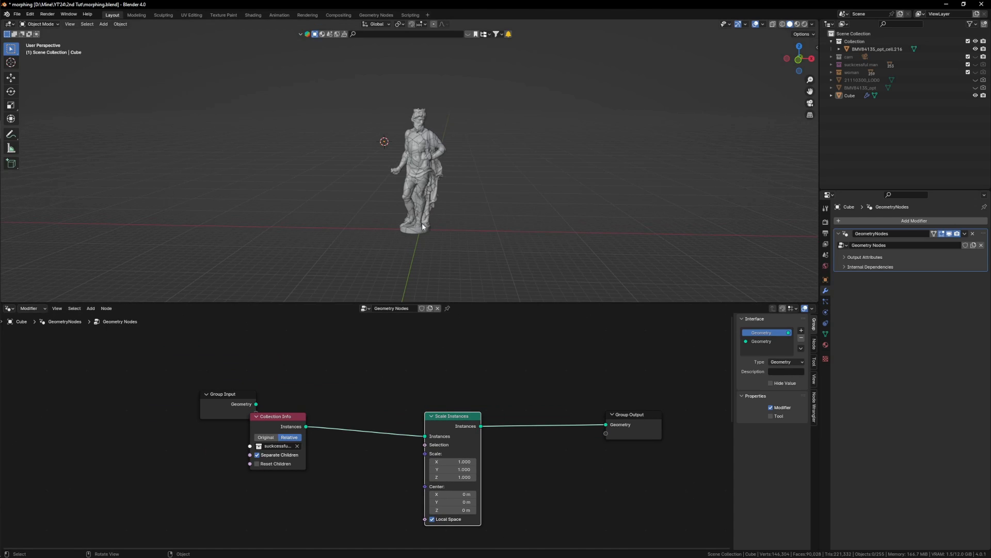
Step: Try changing the X, Y and Z scale together on the Scale Instances node
middle_click_drag(435, 508, 474, 470)
scroll(494, 445, "up", 4)
left_click_drag(490, 414, 475, 436)
right_click(475, 436)
Step: Insert a Rotate Instances node between Scale Instances and the Group Output, and briefly try out its rotation values
middle_click_drag(642, 403, 561, 422)
key("shift+a")
left_click(587, 354)
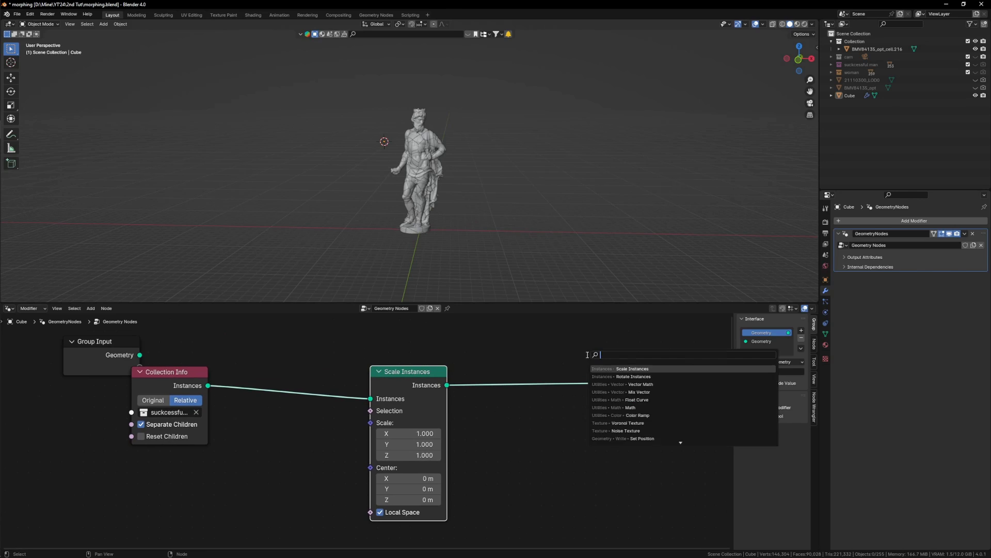
type("rotate")
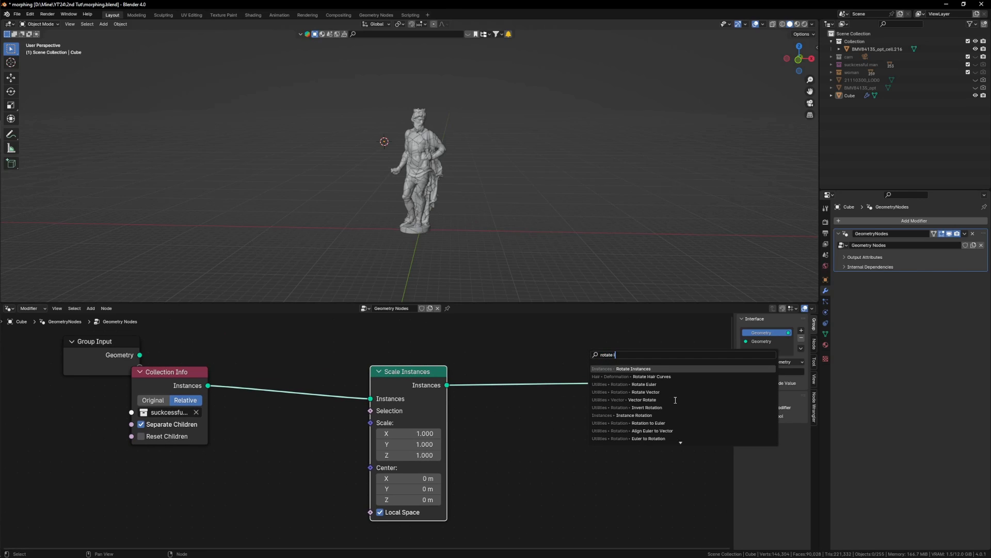
left_click(667, 369)
left_click(534, 418)
left_click_drag(534, 417, 534, 439)
right_click(533, 439)
Step: Move the Scale Instances node away from the Rotate Instances node to widen the gap between them
scroll(325, 398, "down", 7)
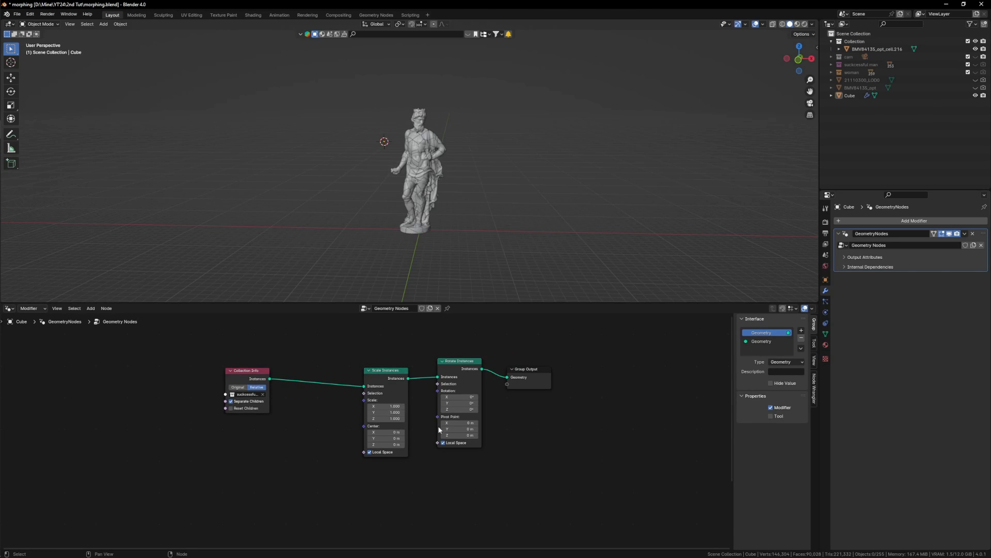
scroll(439, 427, "down", 5)
left_click_drag(412, 397, 383, 387)
scroll(327, 391, "up", 4)
scroll(420, 174, "up", 2)
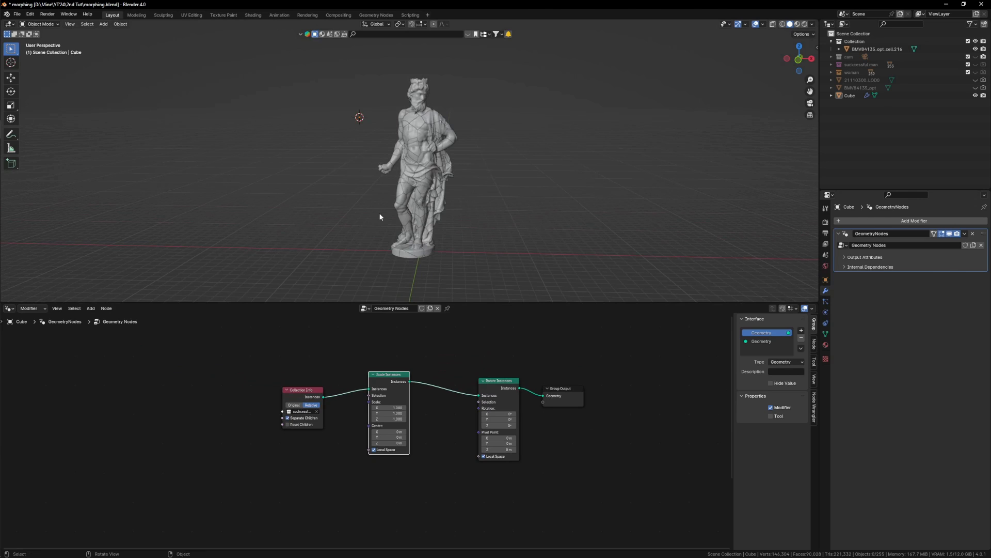
Step: Add a UV sphere, scale it to about 1.7 and place it beside the man statue's upper body
middle_click_drag(380, 217, 474, 125)
key("shift+a")
mouse_move(445, 133)
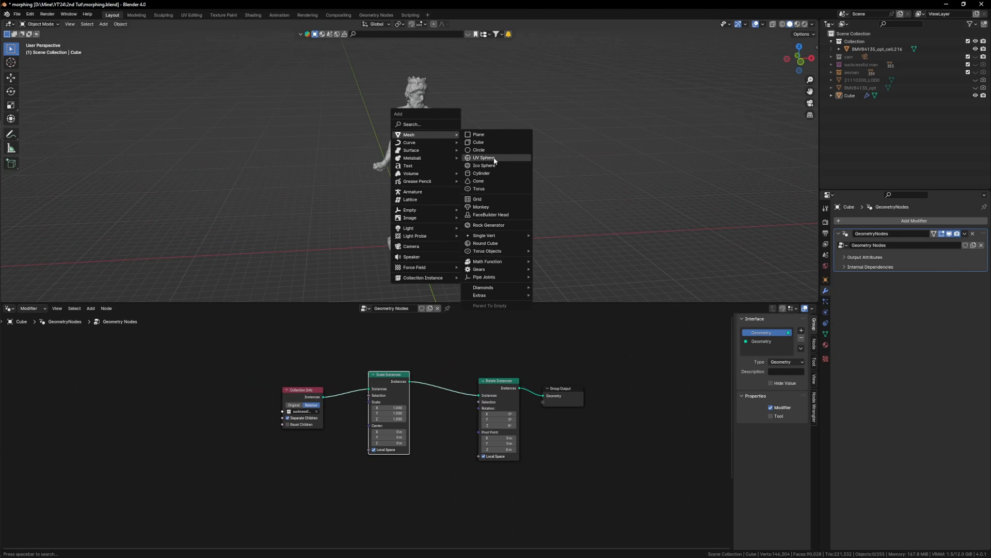
left_click(492, 160)
scroll(440, 129, "up", 2)
key("s")
left_click(539, 179)
key("g")
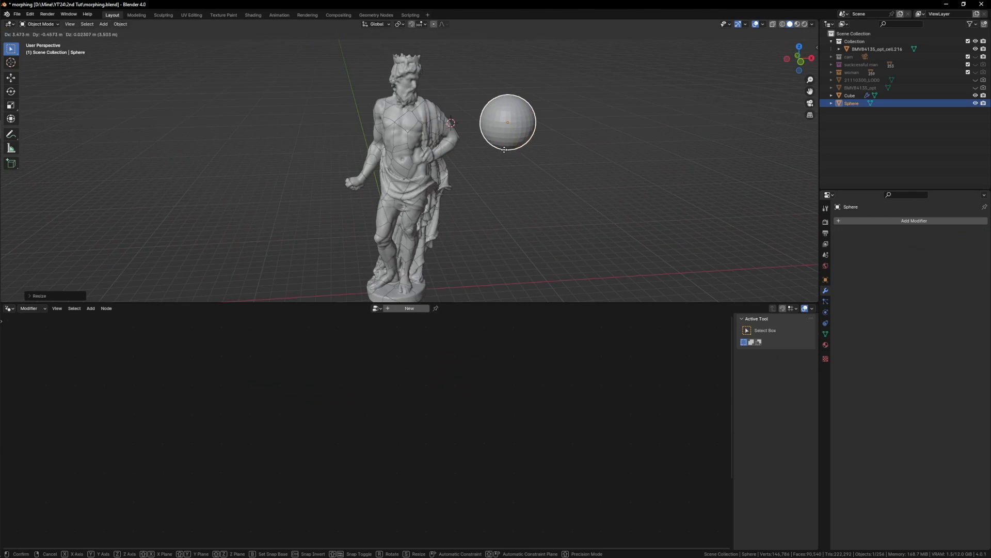
left_click(598, 178)
Step: Set the sphere's viewport display to Bounds with a Sphere bounds type
left_click(825, 279)
left_click(861, 417)
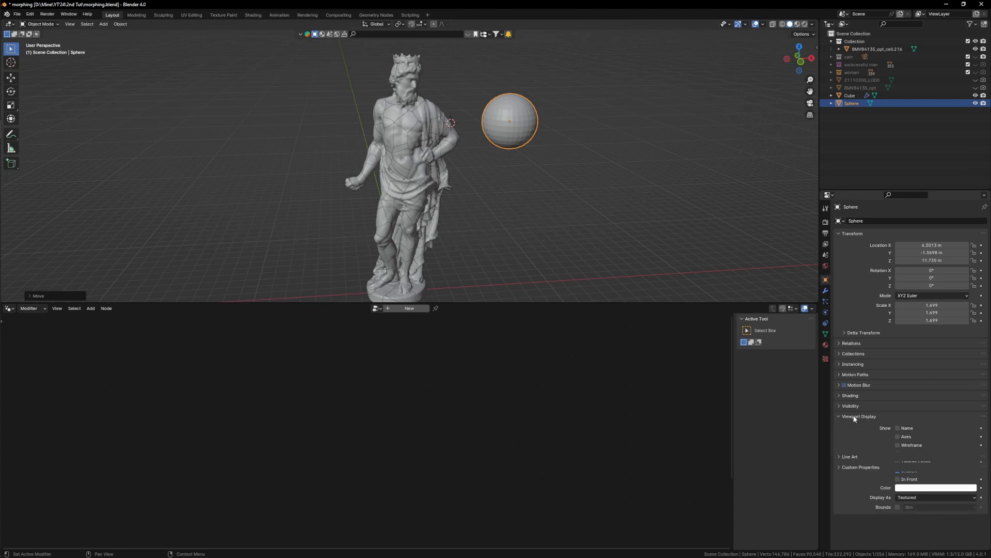
left_click(932, 498)
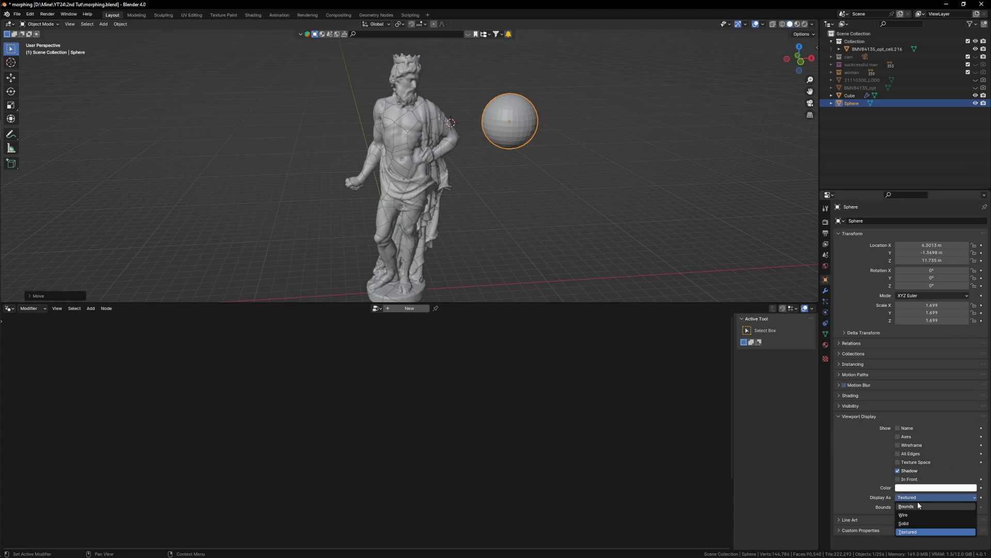
left_click(914, 503)
left_click(913, 508)
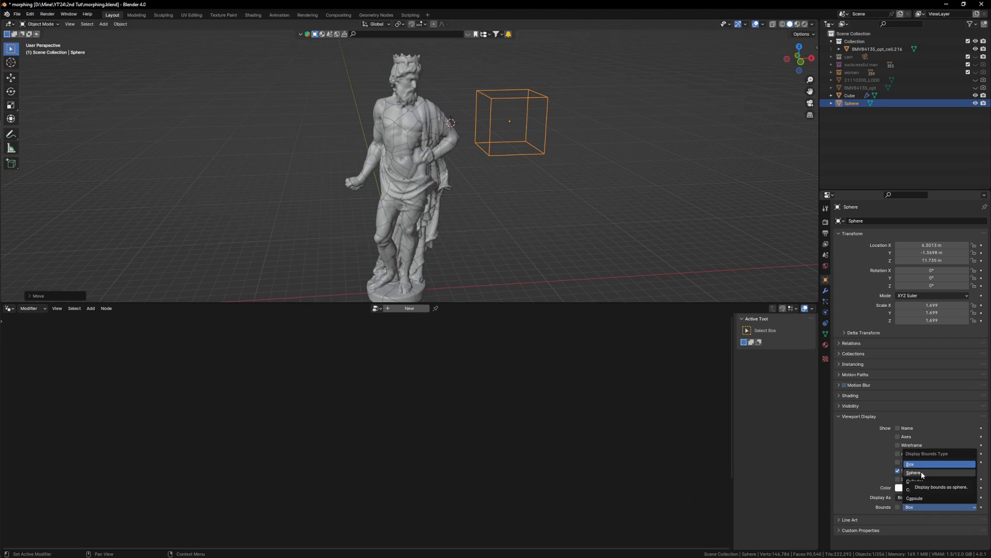
left_click(914, 472)
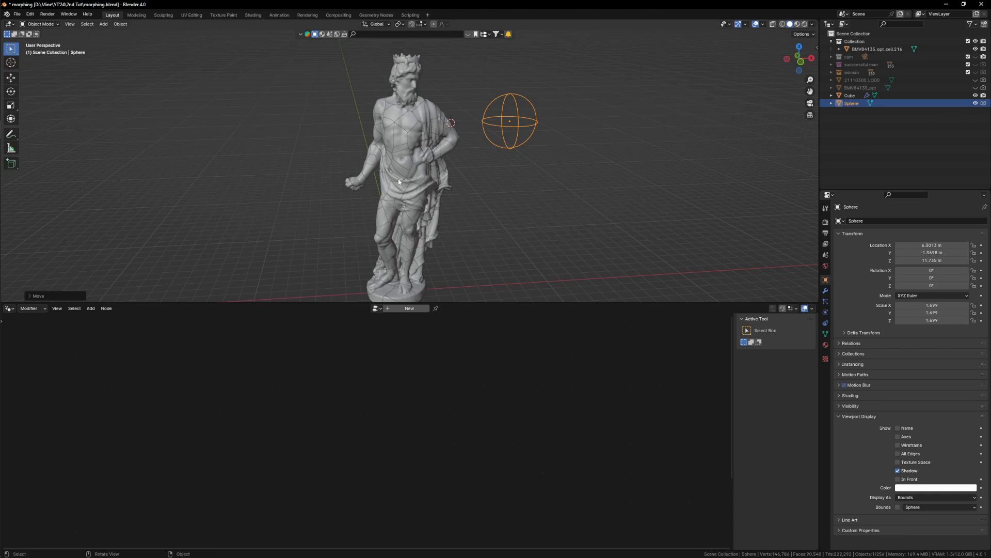
Step: Move the sphere to the opposite side of the man statue, beside its extended arm
middle_click_drag(398, 181, 501, 160)
left_click_drag(488, 157, 252, 150)
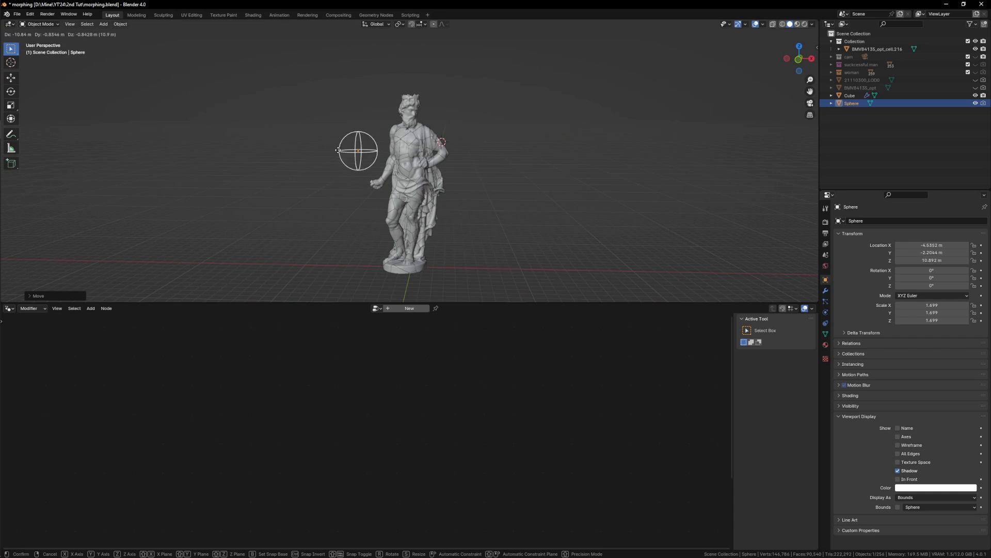
left_click_drag(339, 150, 271, 153)
key("ctrl+z")
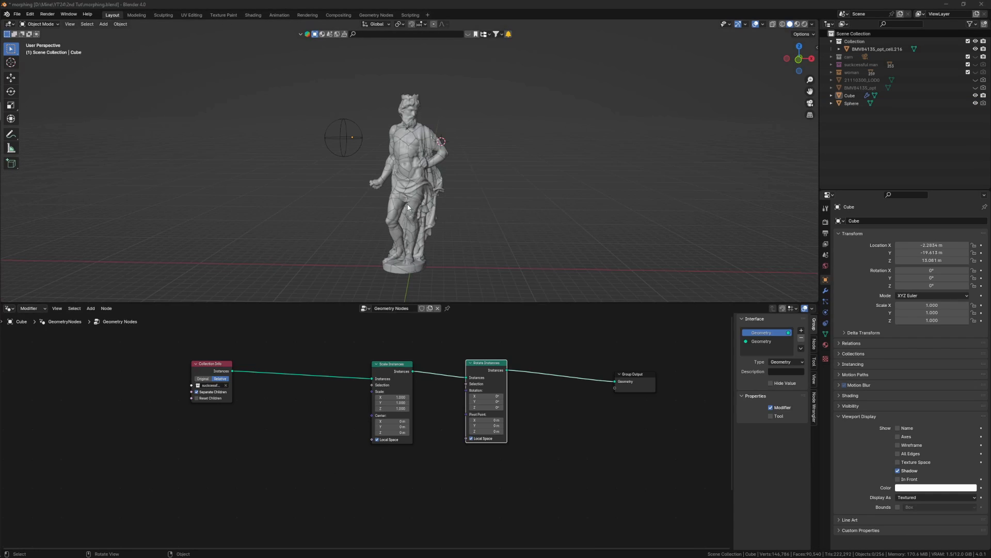
Step: Add a Geometry Proximity node below the Scale Instances node in the cube's geometry node tree
middle_click_drag(403, 447, 438, 452)
middle_click_drag(381, 482, 424, 470)
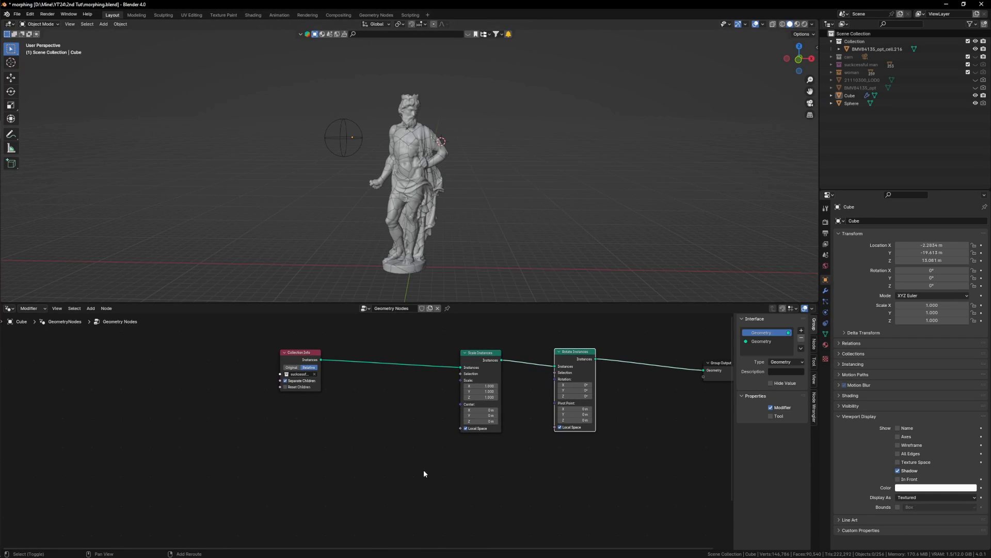
key("shift+a")
left_click(405, 398)
type("p")
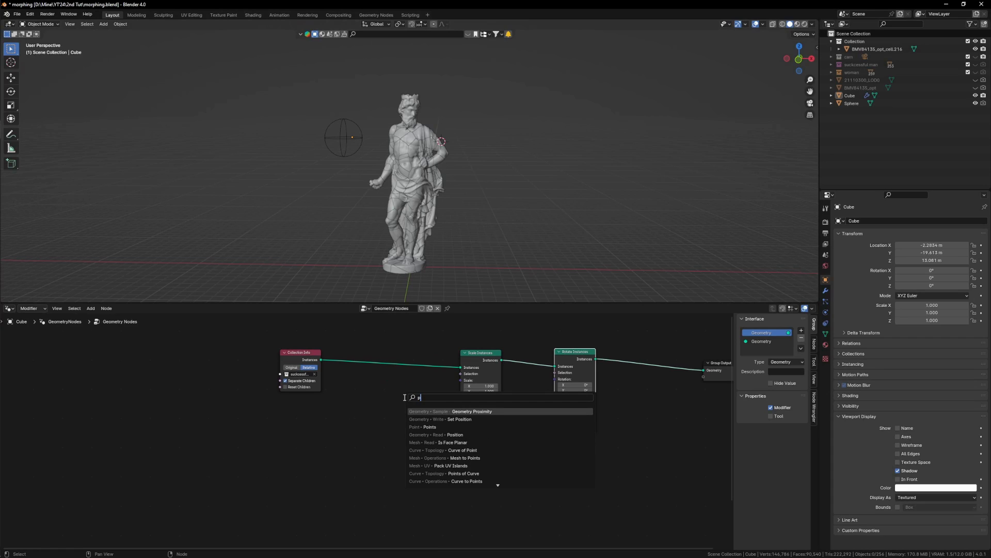
type("ro")
left_click(464, 411)
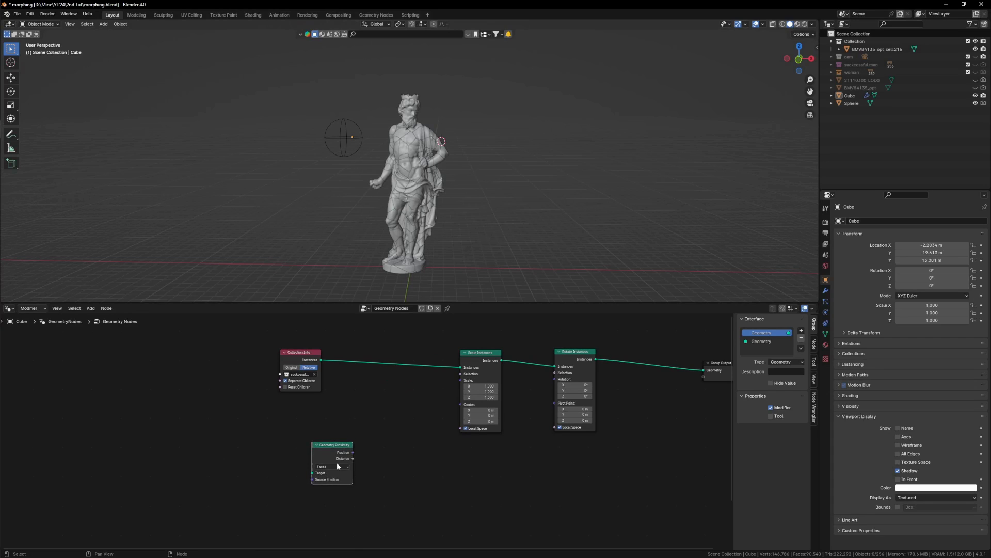
scroll(432, 445, "up", 4)
middle_click_drag(426, 473, 412, 437)
left_click_drag(421, 389, 461, 392)
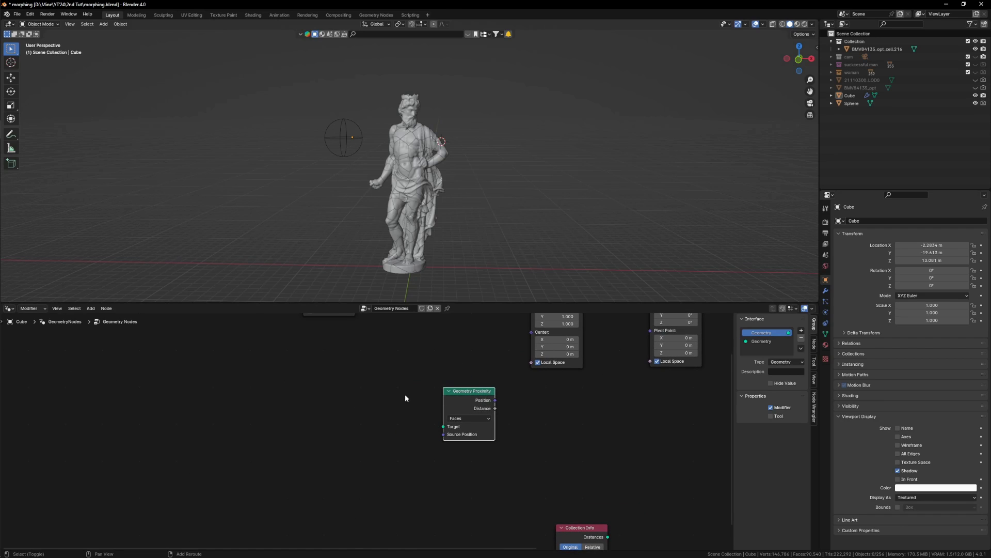
Step: Bring the Sphere object into the node tree as an Object Info node, set apart from the Geometry Proximity node
key("shift+a")
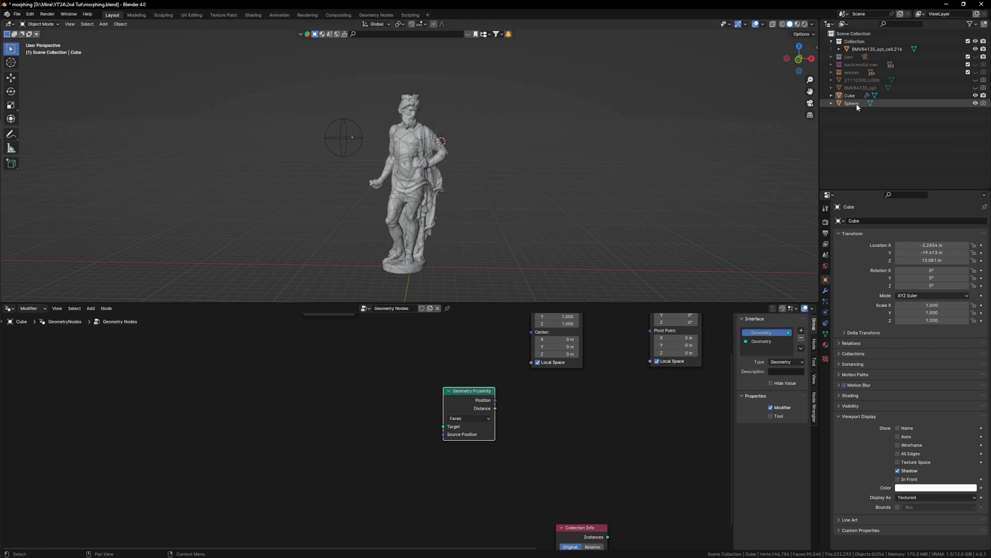
left_click_drag(858, 107, 457, 340)
left_click_drag(299, 462, 297, 460)
middle_click_drag(385, 463, 433, 396)
scroll(433, 395, "up", 2)
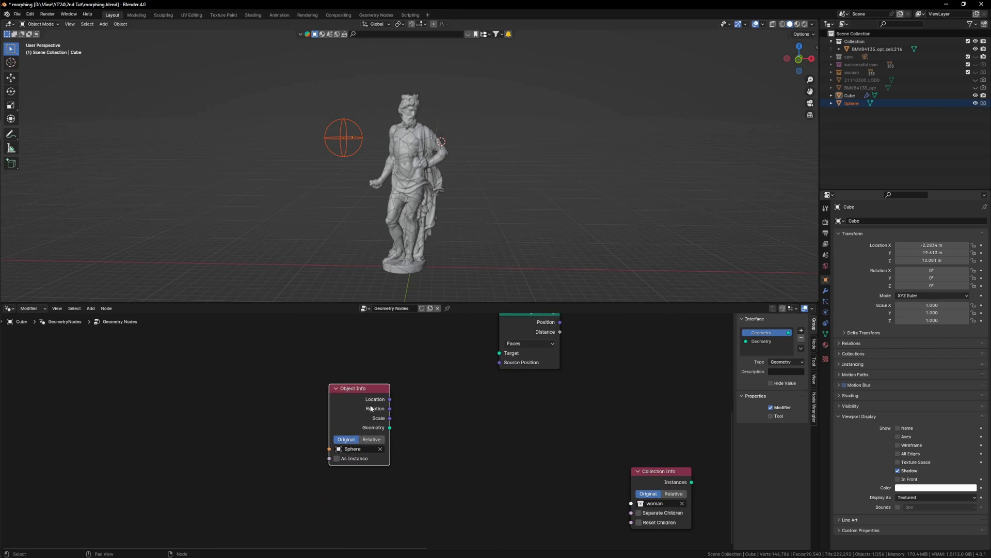
left_click_drag(369, 406, 308, 422)
Step: Add a Math node set to Divide and place it beside the Geometry Proximity node
key("shift+a")
left_click(439, 355)
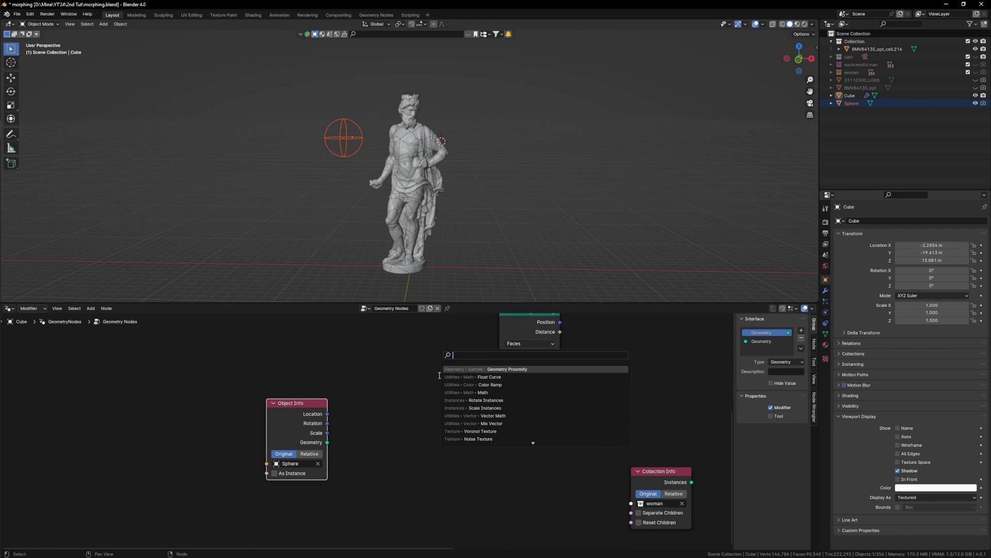
type("math")
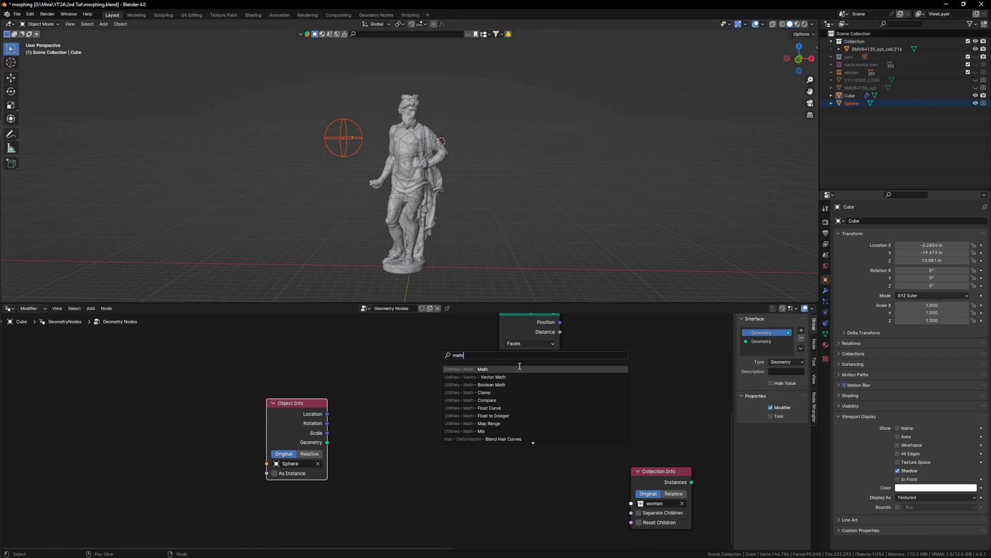
key("Return")
left_click(609, 387)
left_click(615, 393)
left_click(608, 444)
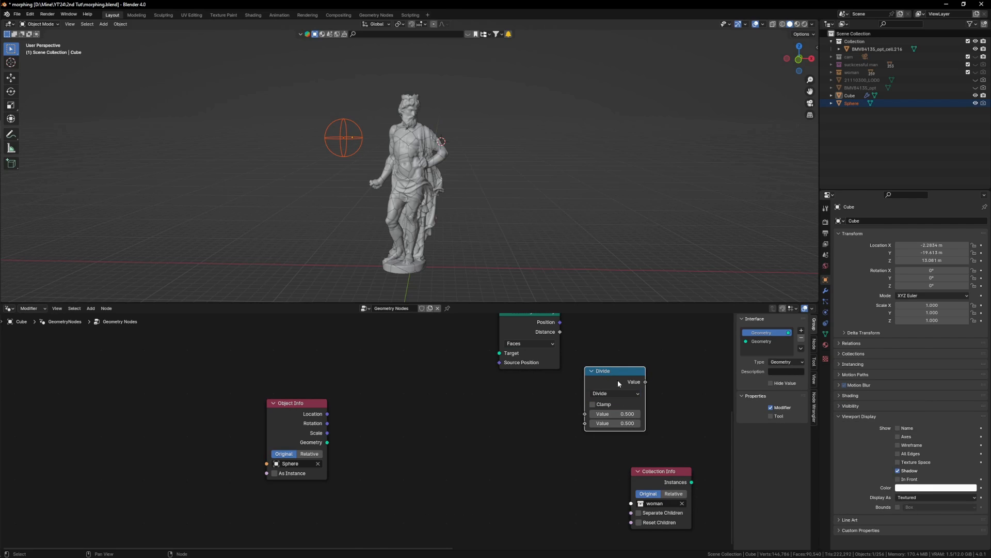
left_click_drag(618, 379, 624, 365)
Step: Set Object Info to Relative, link its Geometry to the Proximity Target, and divide the sphere's Scale by the Proximity Distance
left_click_drag(518, 337, 414, 459)
left_click_drag(443, 434, 428, 409)
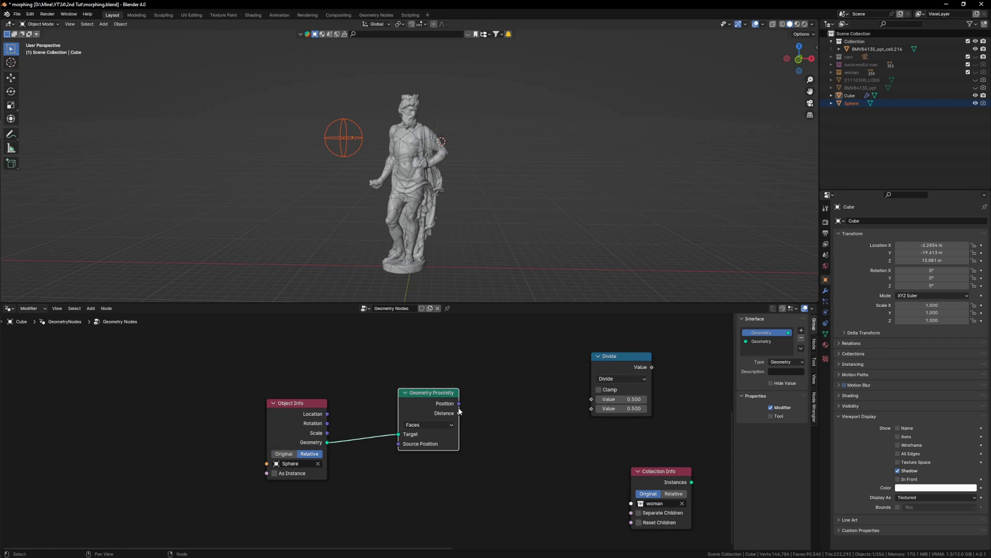
left_click_drag(458, 409, 438, 454)
left_click_drag(327, 433, 330, 433)
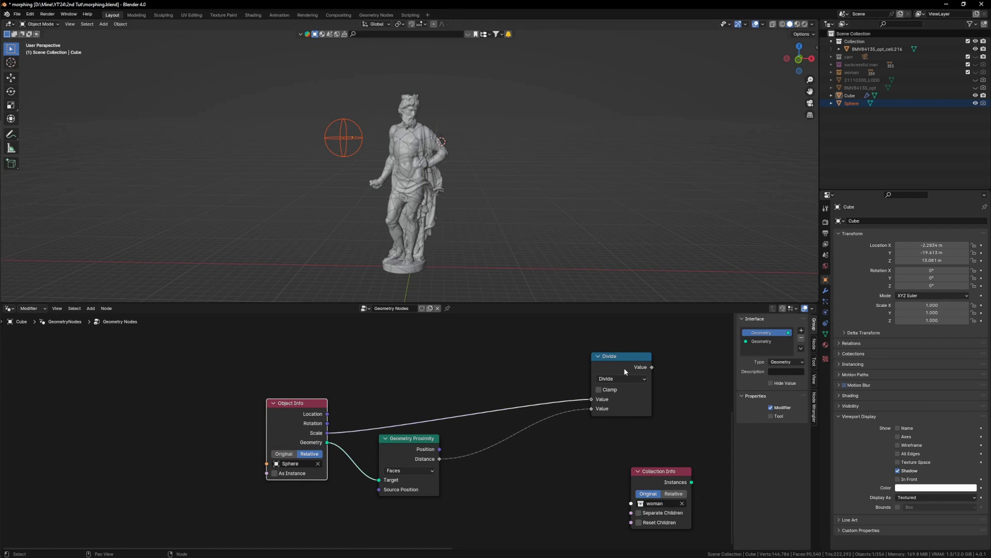
left_click_drag(626, 372, 552, 402)
mouse_move(294, 350)
left_mouse_down()
mouse_move(421, 519)
mouse_move(486, 483)
left_mouse_up()
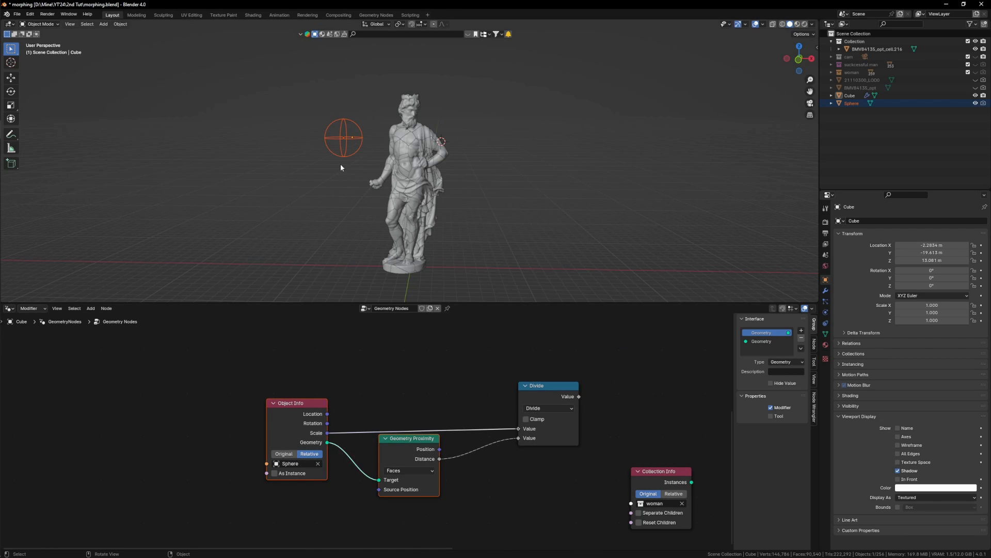
Step: Try moving the sphere over the man statue's head
left_click(354, 156)
key("g")
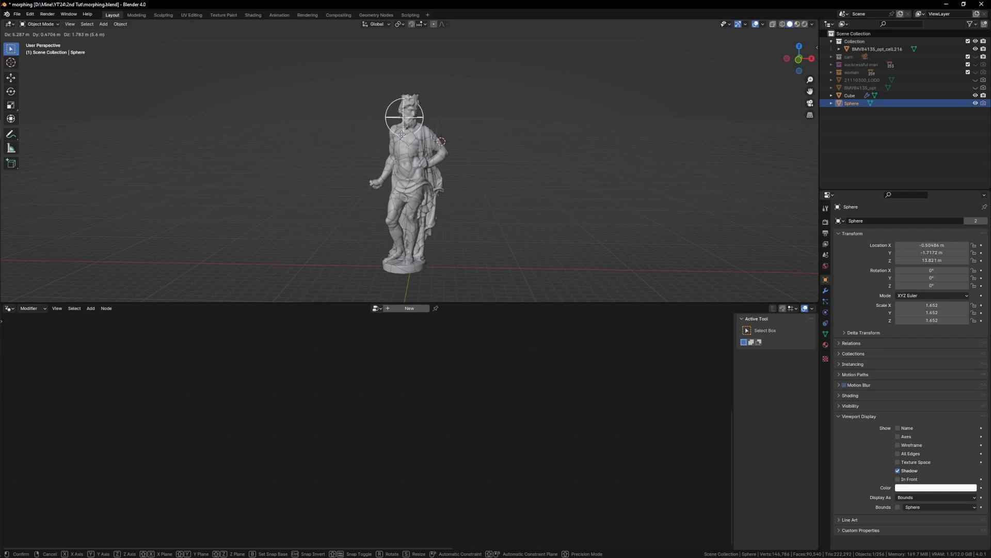
left_click(327, 139)
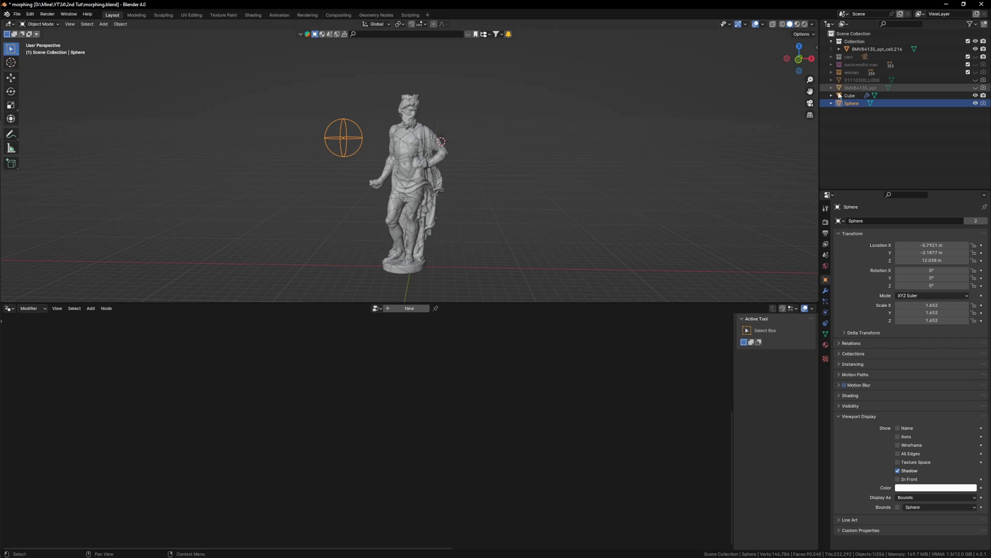
Step: Move the Object Info, Geometry Proximity and Divide nodes below Collection Info and connect the Divide value to the Scale of Scale Instances
left_click(411, 168)
middle_click_drag(547, 426, 457, 474)
key("shift+a")
type("m")
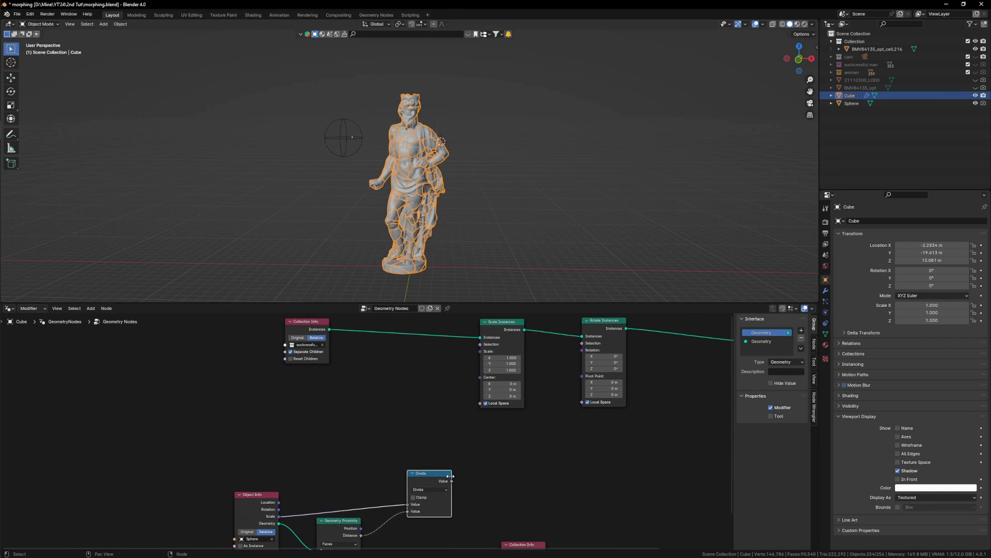
left_click_drag(487, 511, 224, 492)
left_click_drag(423, 422, 256, 543)
key("g")
left_click(362, 408)
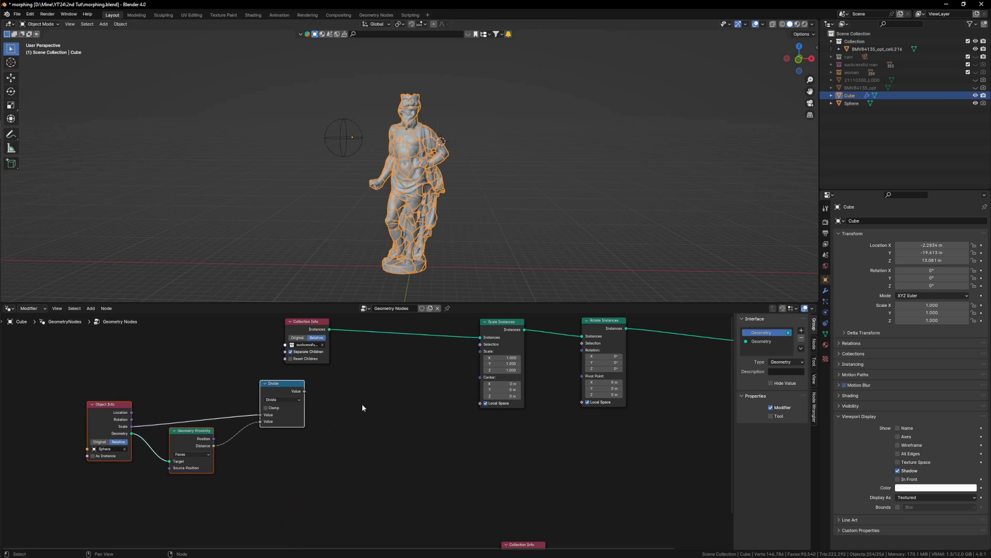
middle_click_drag(330, 390, 358, 445)
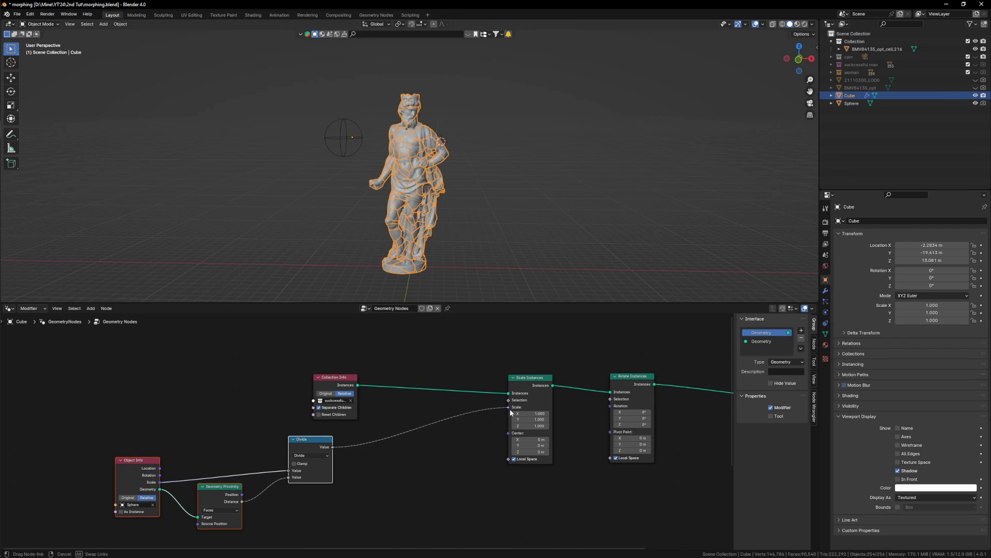
left_click_drag(509, 408, 510, 408)
Step: Test the scaling effect by moving the sphere around the statue, leaving it near the torso at a scale of about 1.7
left_click(351, 152)
key("g")
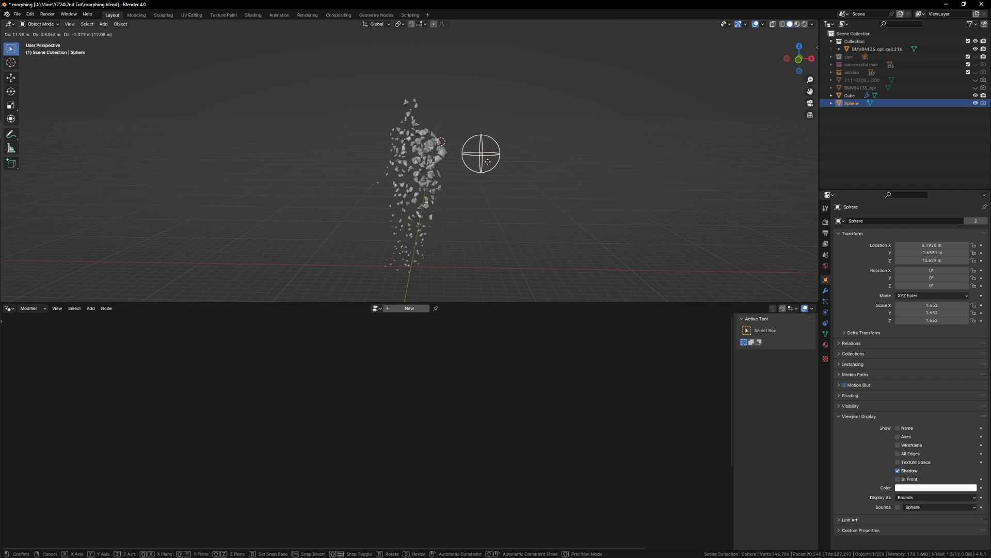
left_click(375, 154)
key("s")
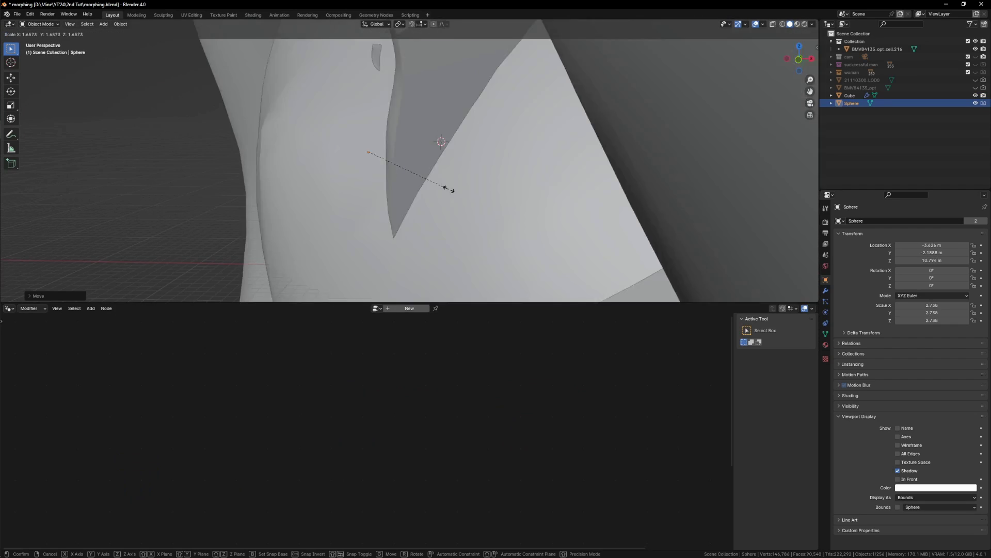
left_click(417, 177)
Step: Insert a Color Ramp between Divide and Scale Instances, moving its black stop to about 0.2 and its white stop inward
left_click(417, 177)
scroll(429, 367, "down", 2)
scroll(361, 444, "up", 6)
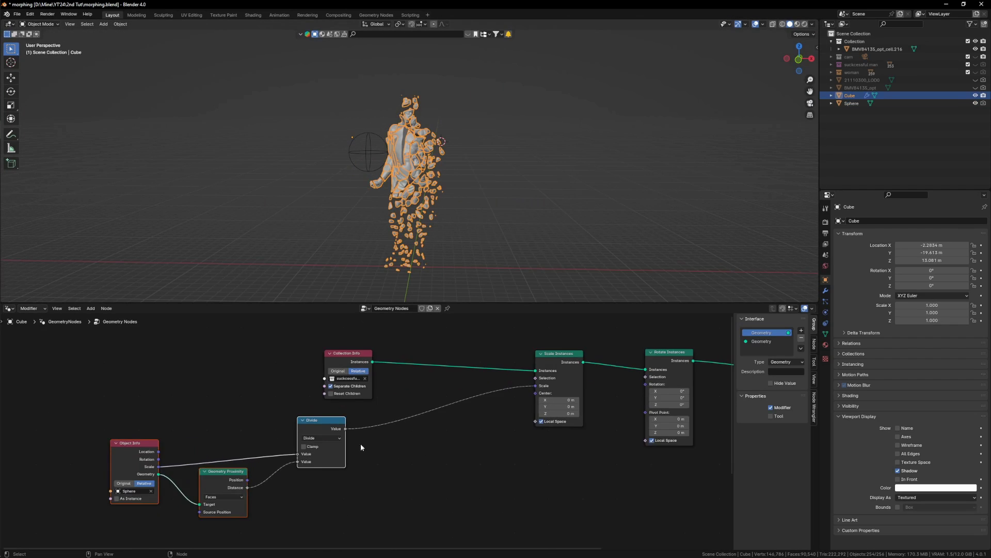
left_click_drag(324, 423, 317, 458)
key("shift+a")
left_click(434, 385)
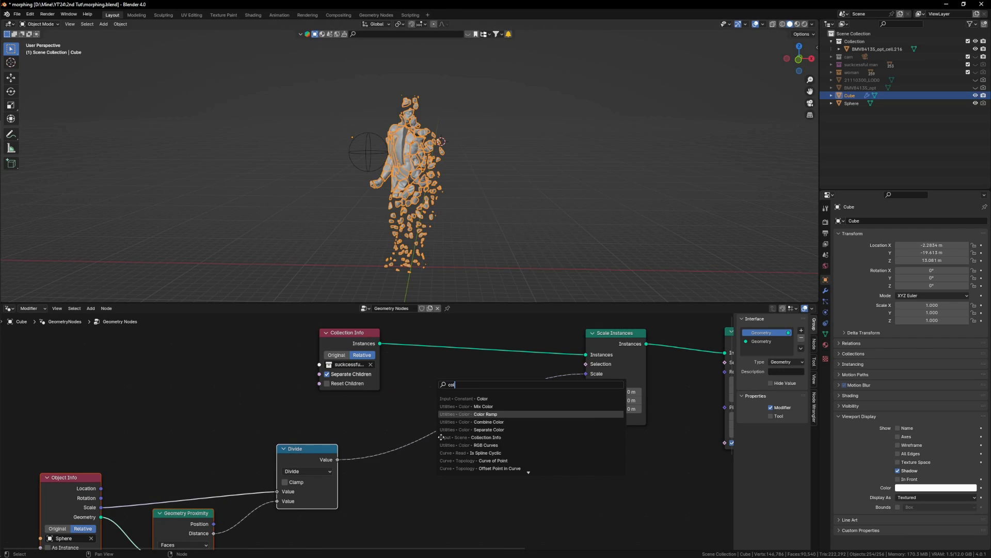
left_click(485, 414)
left_click(454, 450)
scroll(455, 449, "up", 1)
middle_click_drag(454, 450, 461, 436)
left_click_drag(422, 458, 443, 460)
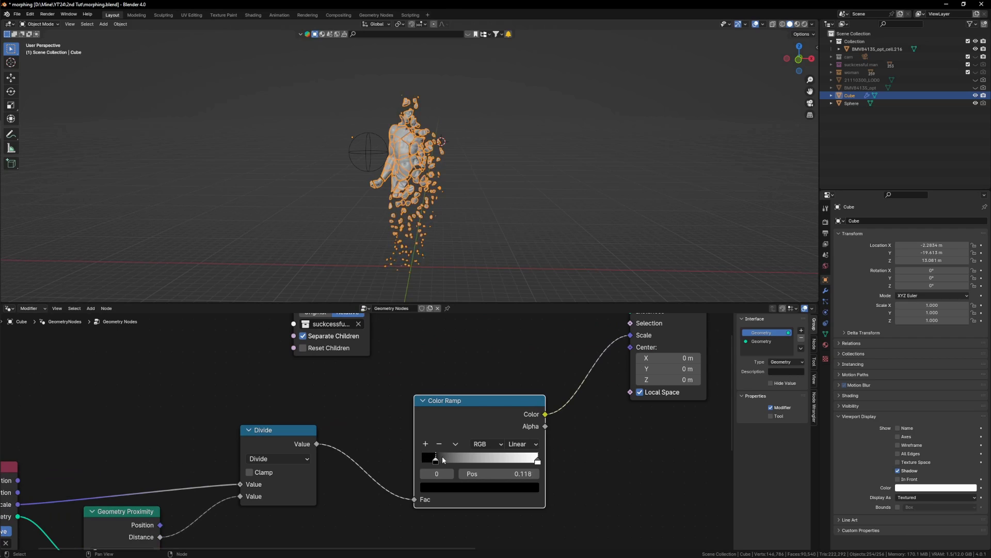
left_click_drag(517, 462, 449, 463)
Step: Move the sphere around beside the man statue's upper body and enlarge it to a scale of about 2.1
left_click(368, 151)
key("g")
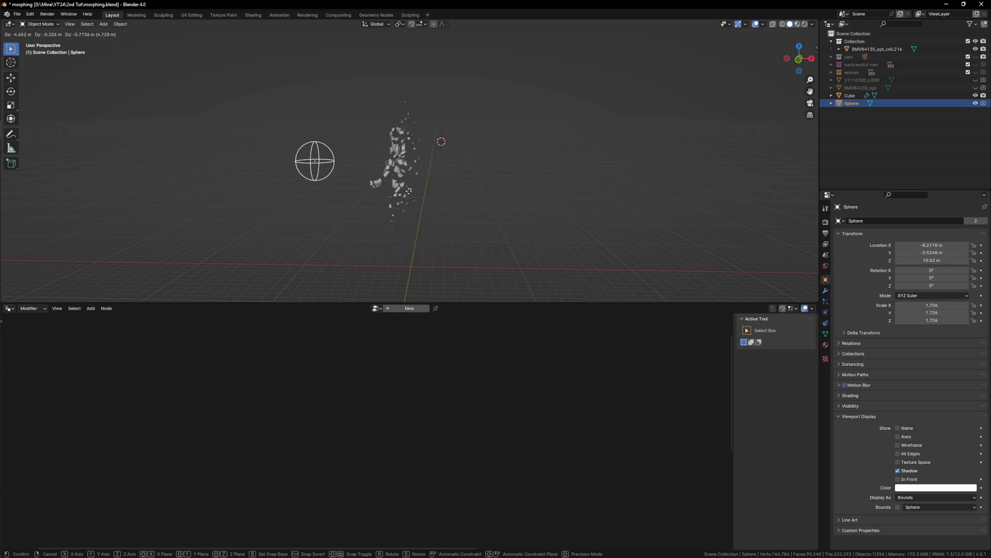
left_click(463, 192)
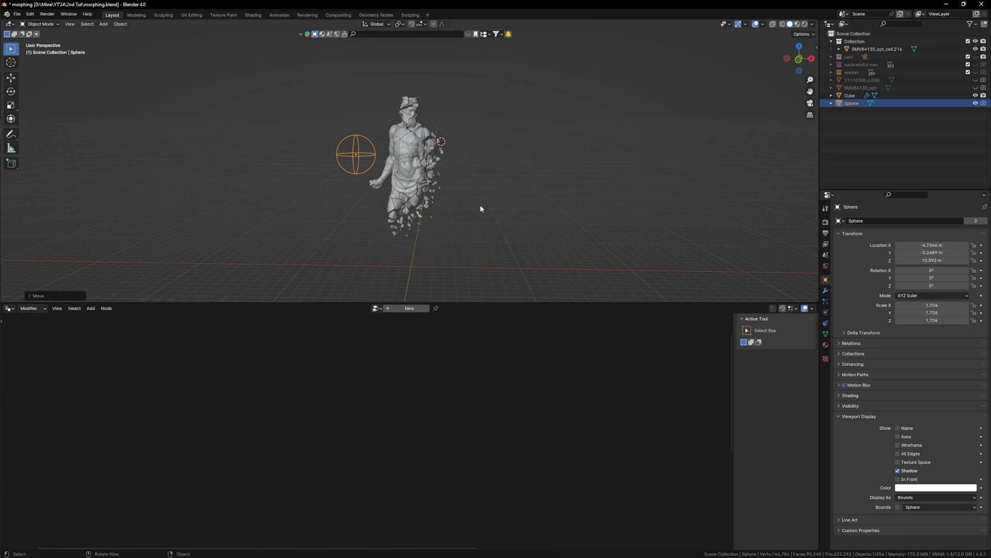
key("s")
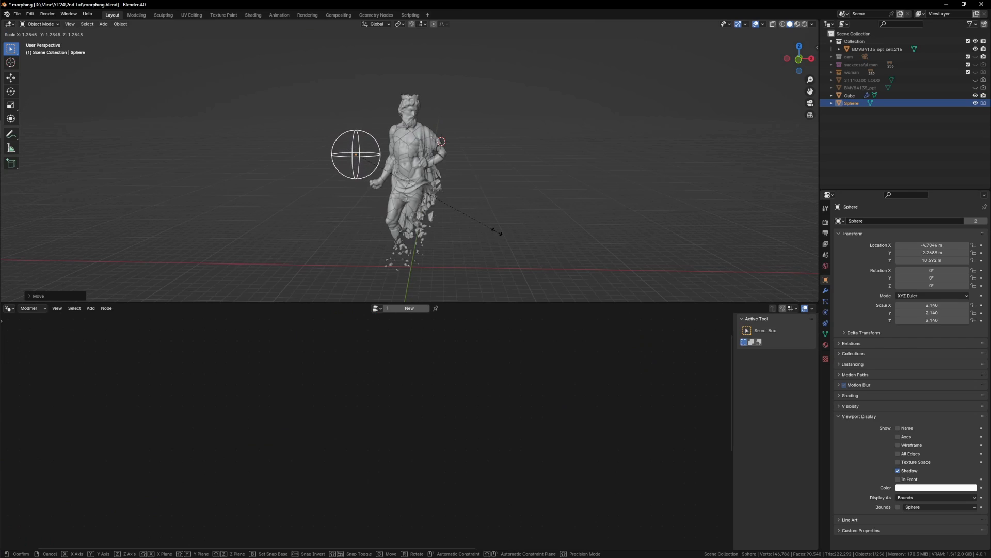
left_click(423, 192)
Step: Shift the sphere control nodes and Color Ramp away from Scale Instances and insert a Float Curve node into the freed gap
left_click(419, 189)
scroll(481, 419, "down", 4)
left_click_drag(523, 509, 235, 416)
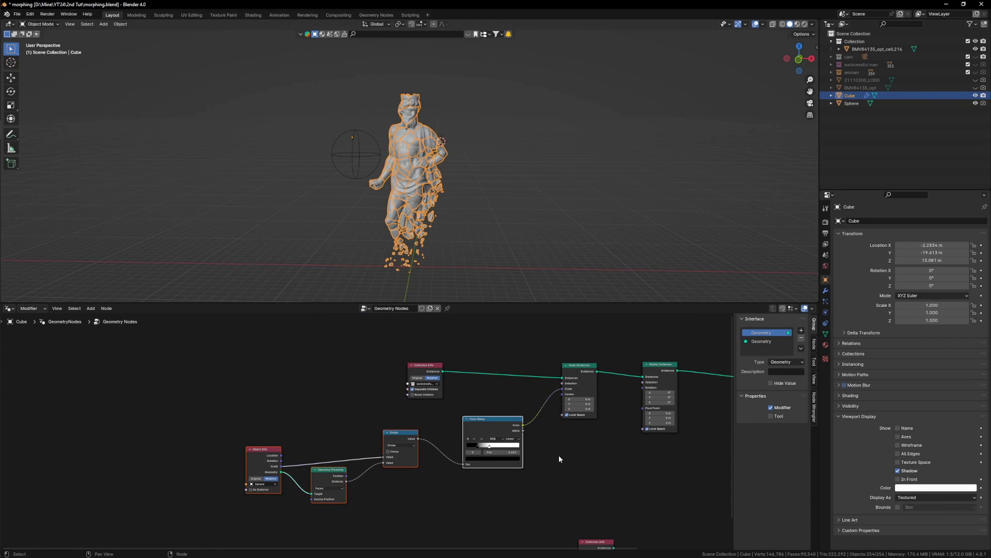
scroll(550, 459, "up", 1)
key("g")
left_click(416, 472)
key("shift+a")
left_click(487, 391)
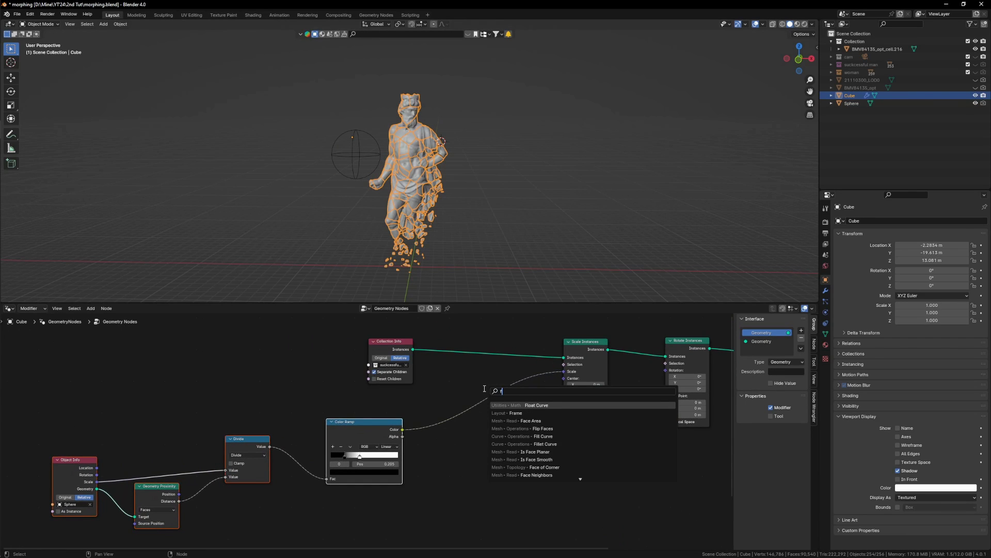
left_click(539, 405)
left_click(488, 427)
scroll(489, 427, "up", 2)
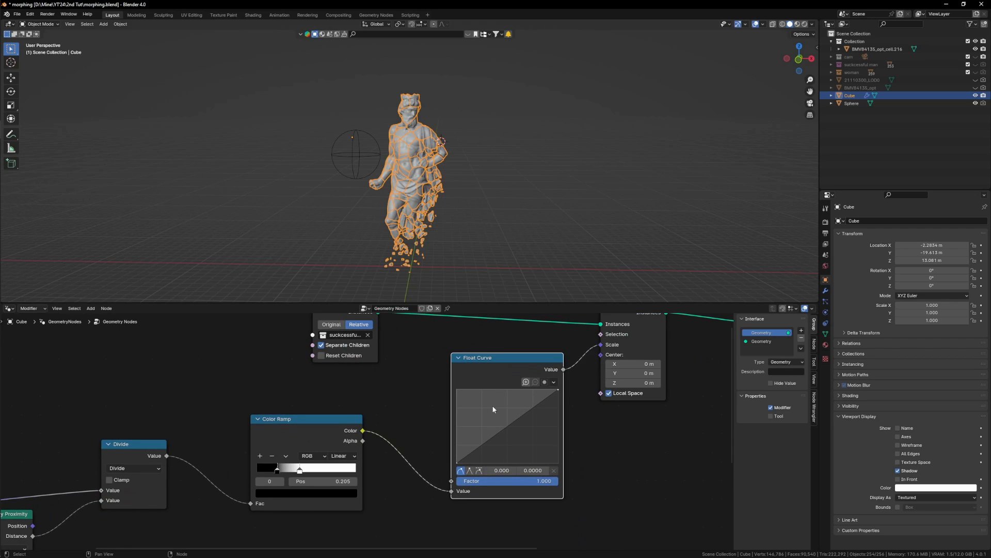
Step: Enlarge the sphere to a scale of about 3.0 beside the man statue
left_click(368, 157)
key("s")
left_click(494, 258)
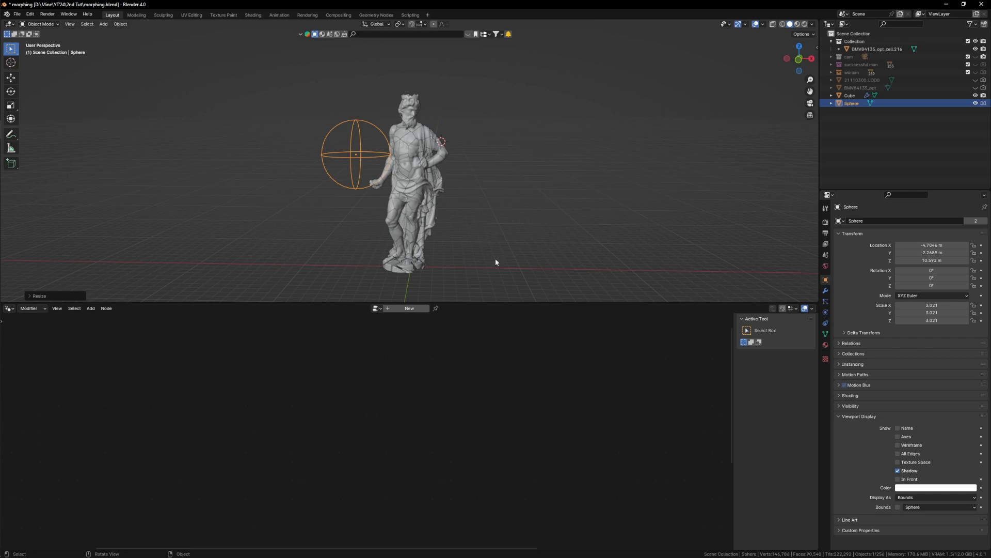
Step: Invert the man statue's Float Curve so it falls from 1 at its start to 0 at its end
left_click(443, 219)
left_click_drag(444, 462, 444, 389)
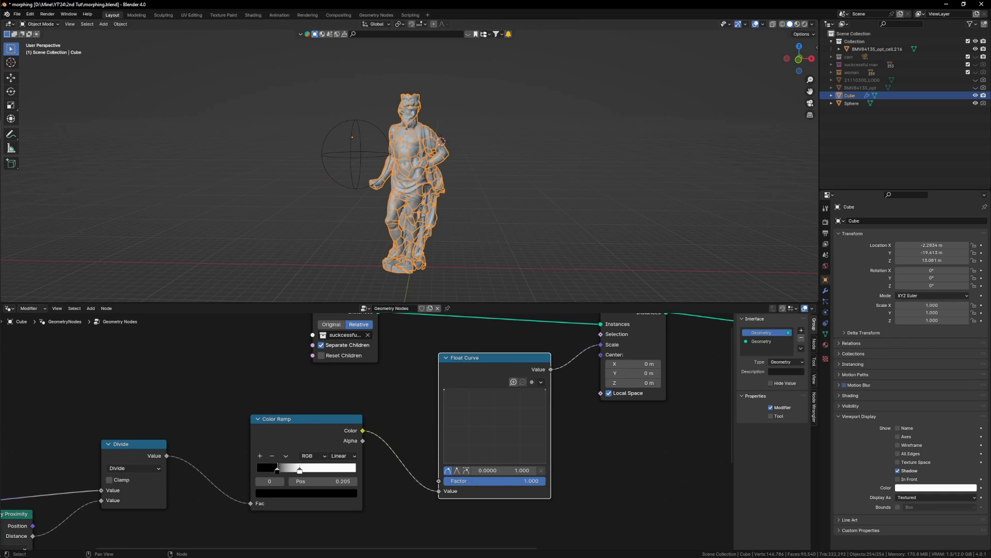
left_click_drag(545, 389, 545, 462)
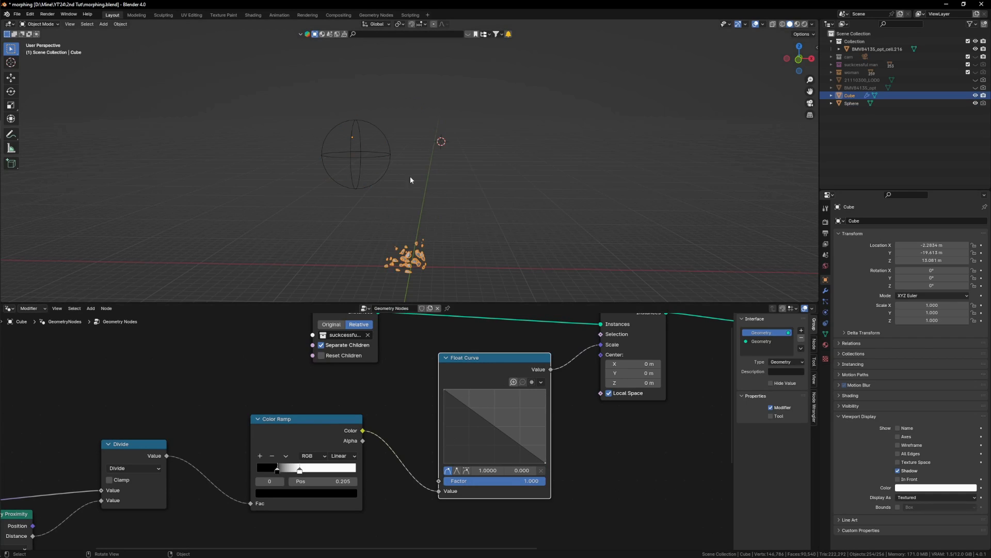
Step: Shrink the sphere to a scale of about 1.35 and shift it slightly closer to the man statue
left_click(391, 161)
key("s")
left_click(420, 183)
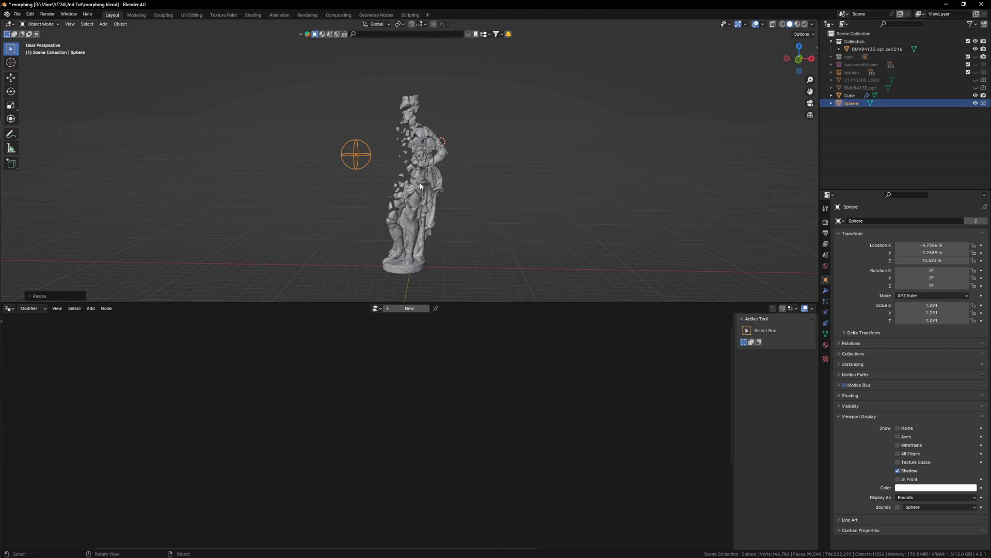
key("g")
left_click(441, 194)
key("s")
left_click(445, 195)
Step: Move the sphere farther from the man statue, to about X -6.9 m and Z 9.0 m, and rescale it there
key("g")
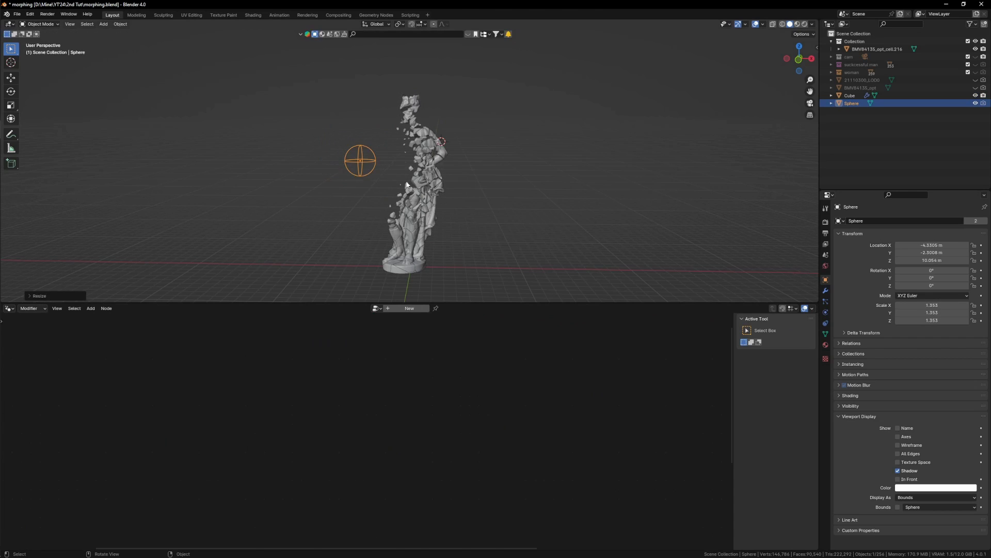
left_click(365, 172)
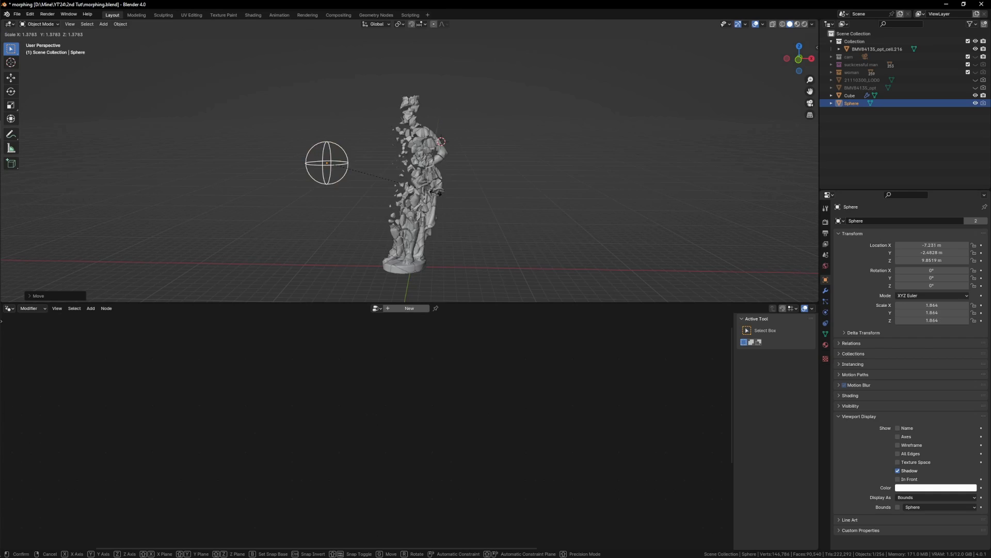
left_click(426, 196)
left_click(357, 183)
key("s")
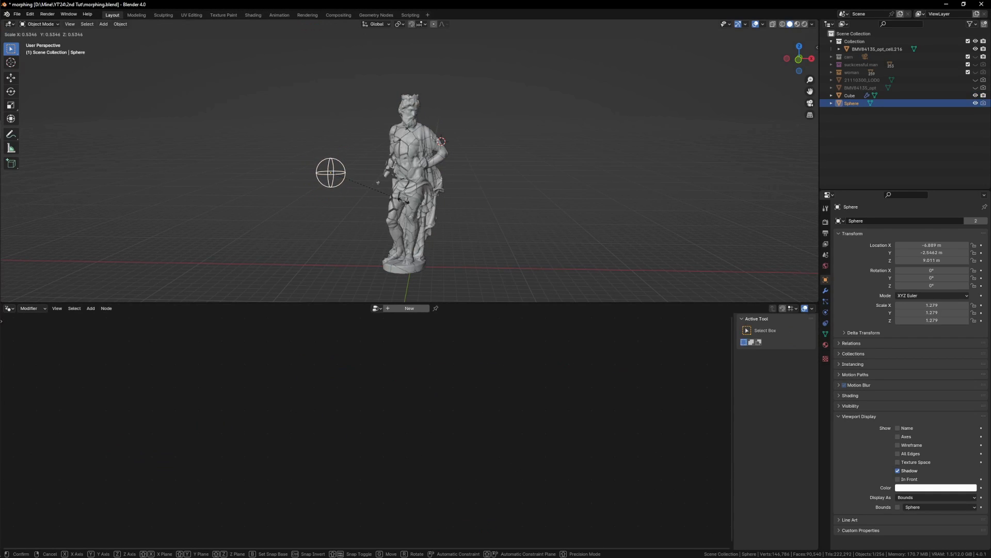
left_click(423, 195)
Step: Rearrange the statue's node tree, moving the sphere control nodes and Color Ramp below the man's Collection Info and Float Curve
left_click(423, 194)
scroll(491, 467, "down", 3)
scroll(481, 466, "up", 5)
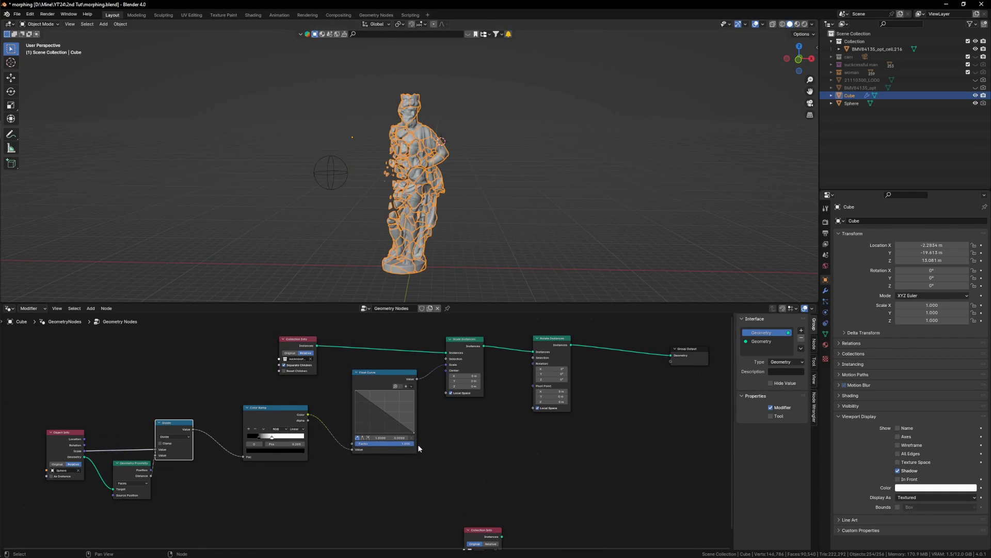
middle_click_drag(417, 444, 549, 417)
scroll(529, 423, "down", 3)
left_click_drag(461, 500, 199, 357)
key("g")
left_click(469, 462)
left_click_drag(460, 531, 197, 416)
key("g")
left_click(355, 461)
Step: Connect the Color Ramp's Color output to the Rotation input of Rotate Instances
scroll(482, 451, "up", 5)
middle_click_drag(483, 451, 430, 476)
left_click_drag(358, 447, 663, 352)
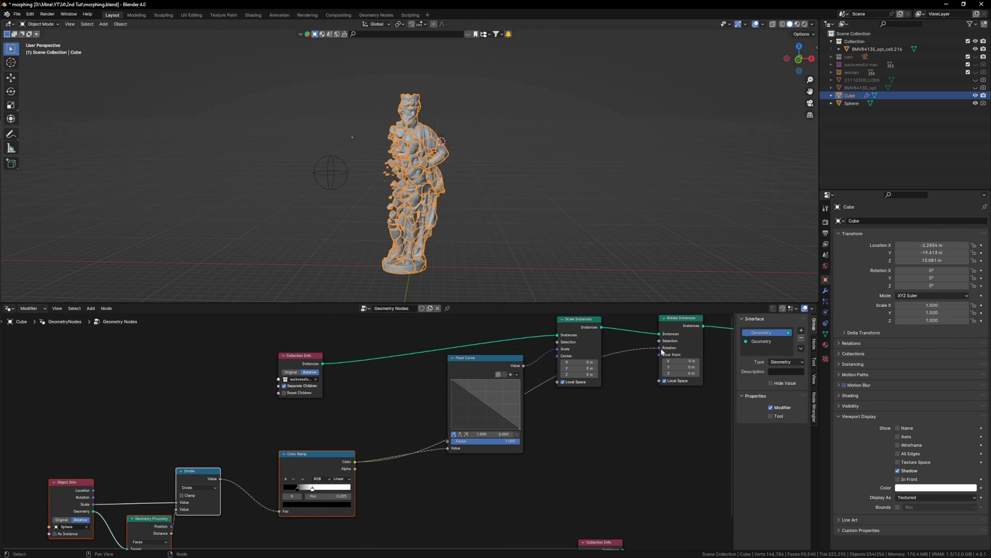
Step: Test the rotation effect by scaling the sphere to about 1.63 and varying its size beside the man statue
left_click(346, 176)
key("s")
left_click(424, 201)
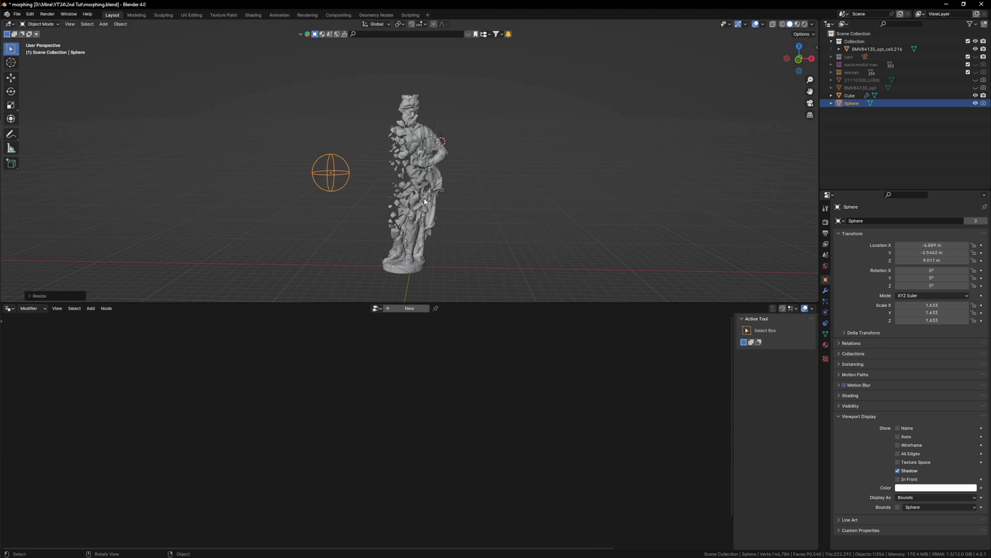
scroll(423, 199, "up", 3)
key("s")
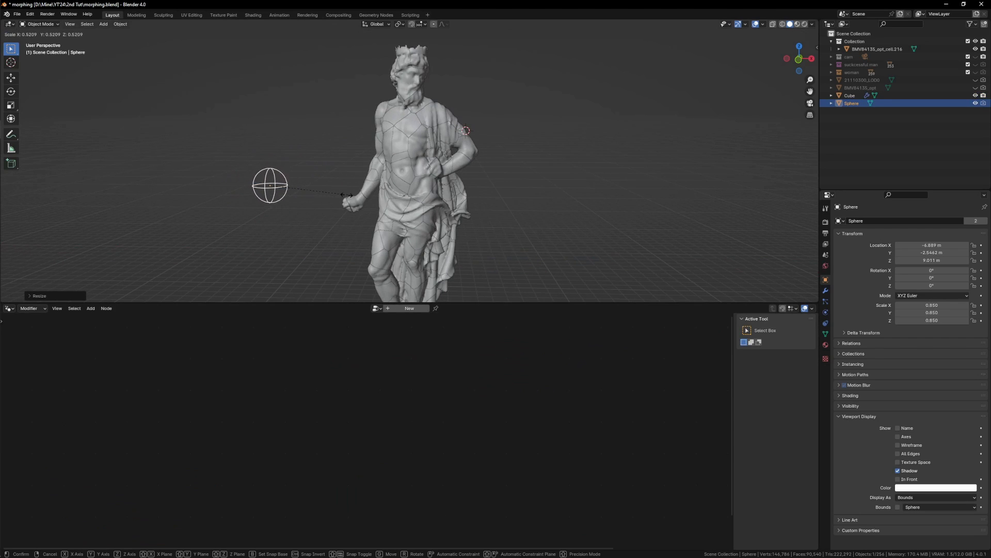
left_click(416, 206)
Step: Lower Rotate Instances, insert a Map Range node between the Color Ramp and its Rotation input, and set To Max to 5.360
left_click(424, 217)
scroll(490, 403, "down", 2)
middle_click_drag(573, 435, 506, 420)
left_click_drag(577, 316, 627, 401)
key("shift+a")
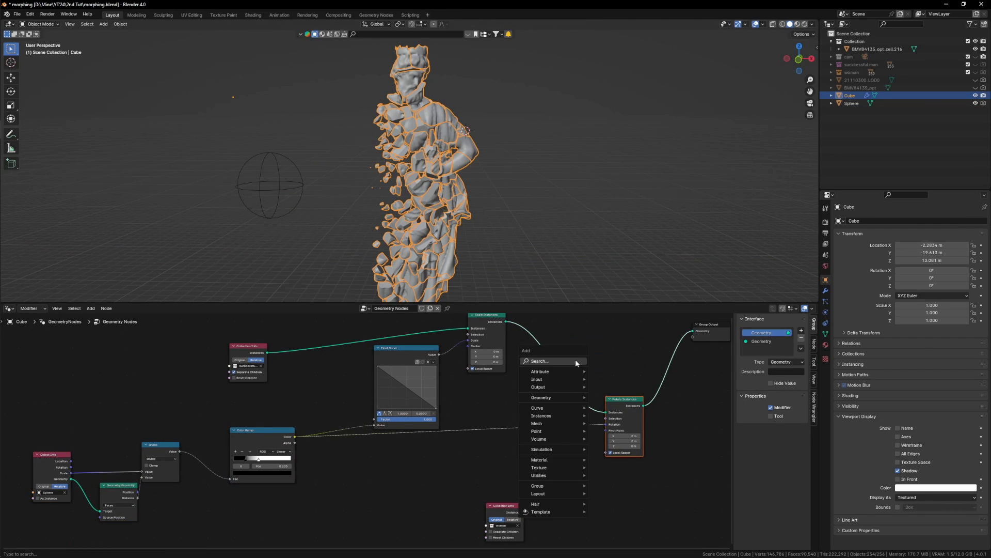
type("map range")
key("Return")
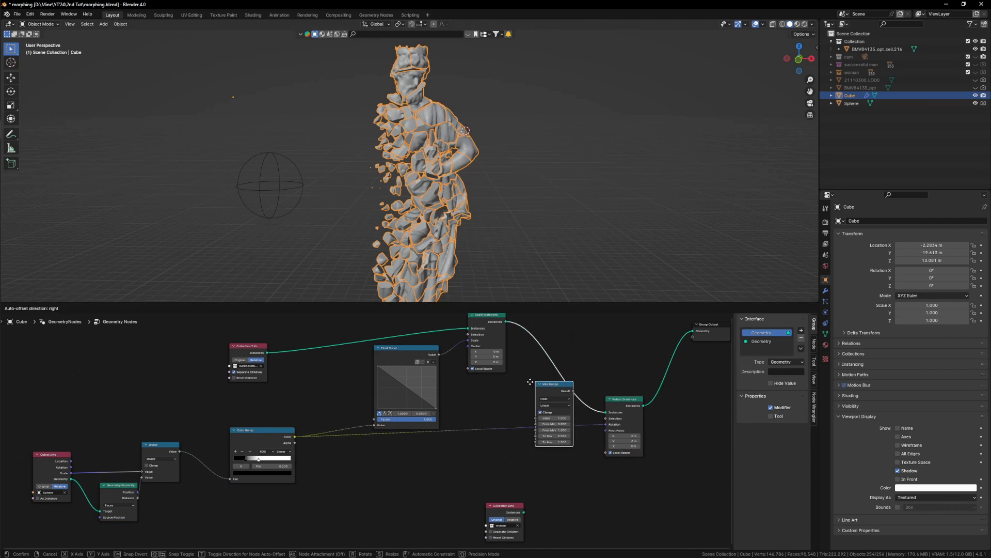
left_click(530, 381)
scroll(534, 463, "up", 5)
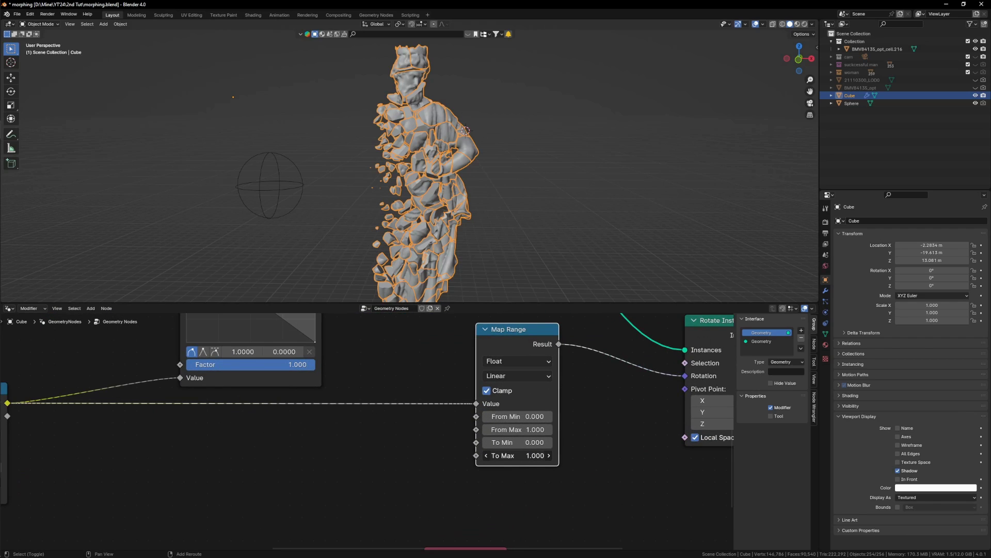
left_click_drag(532, 455, 650, 455)
Step: Shrink the sphere to a scale of about 1.14, then enlarge it again to test the stronger rotation
scroll(347, 187, "down", 1)
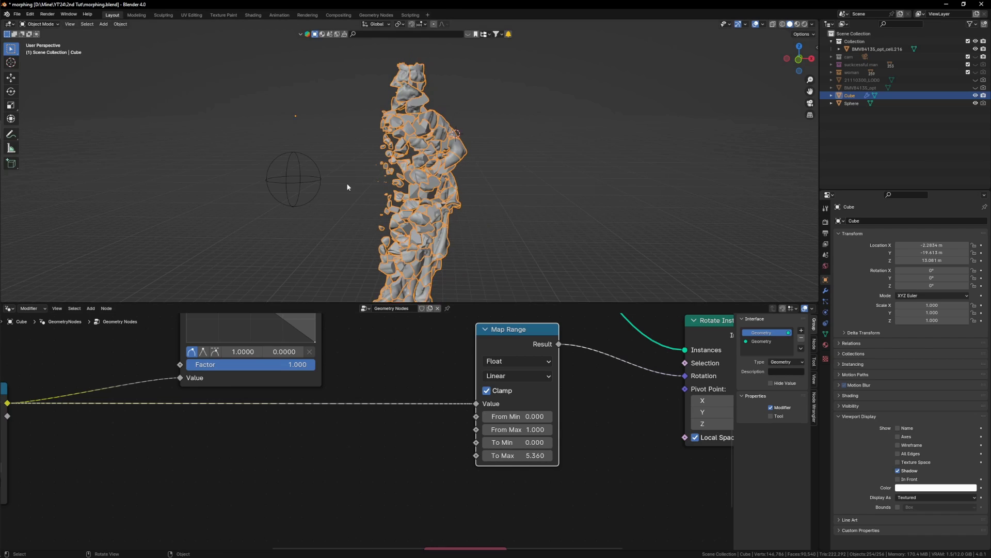
left_click(294, 179)
key("s")
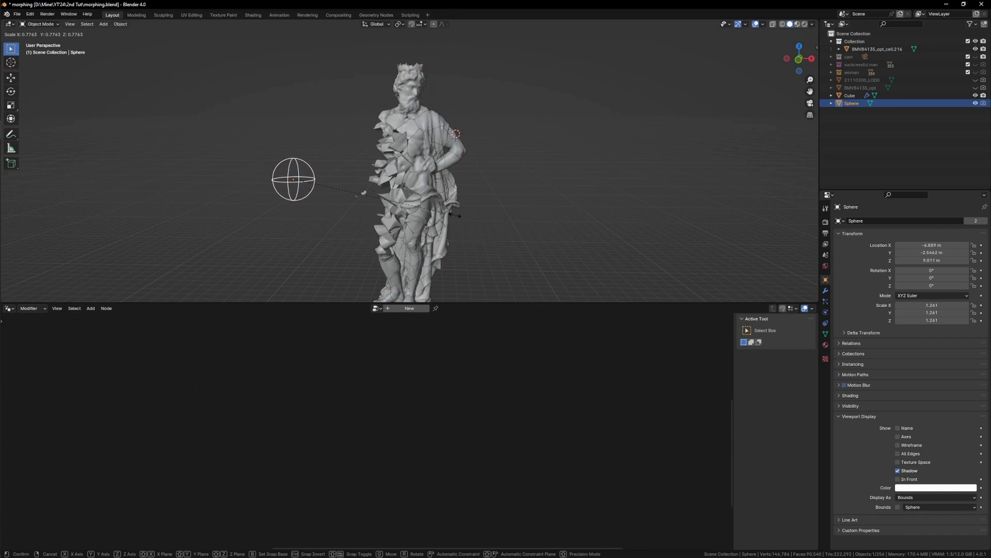
left_click(437, 220)
scroll(435, 219, "down", 3)
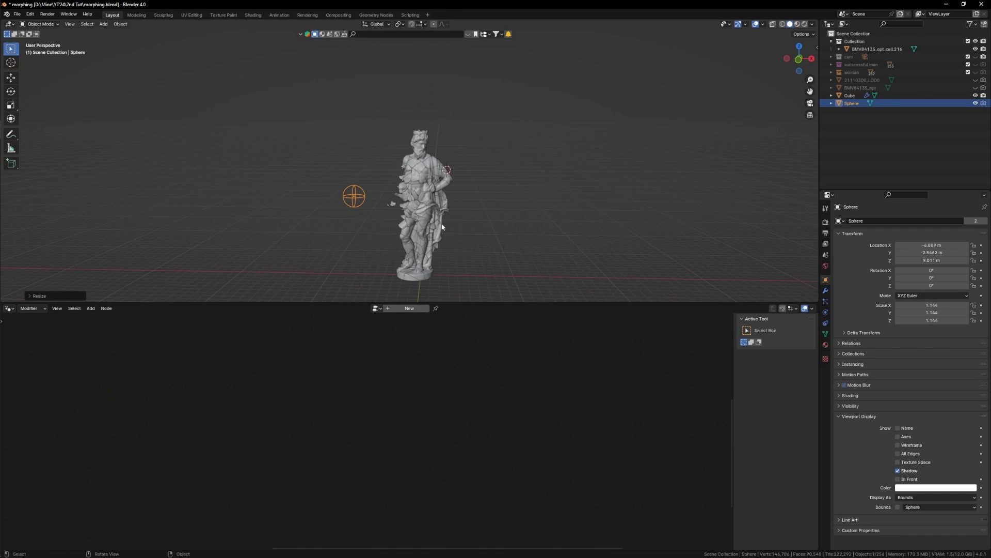
key("s")
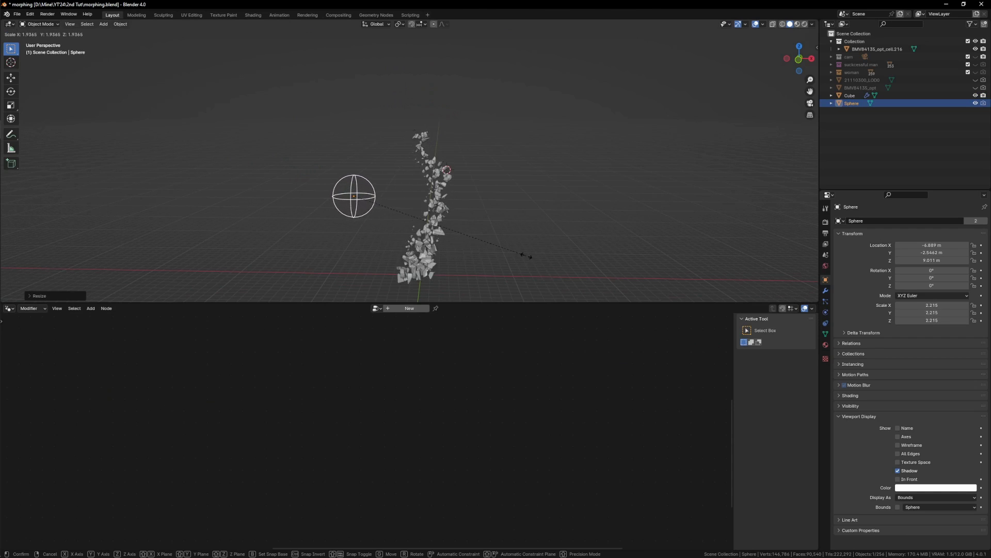
left_click(484, 240)
Step: Move the woman Collection Info node away from Map Range and place it beneath the man's Collection Info node
left_click(433, 222)
scroll(553, 440, "down", 5)
scroll(531, 461, "up", 2)
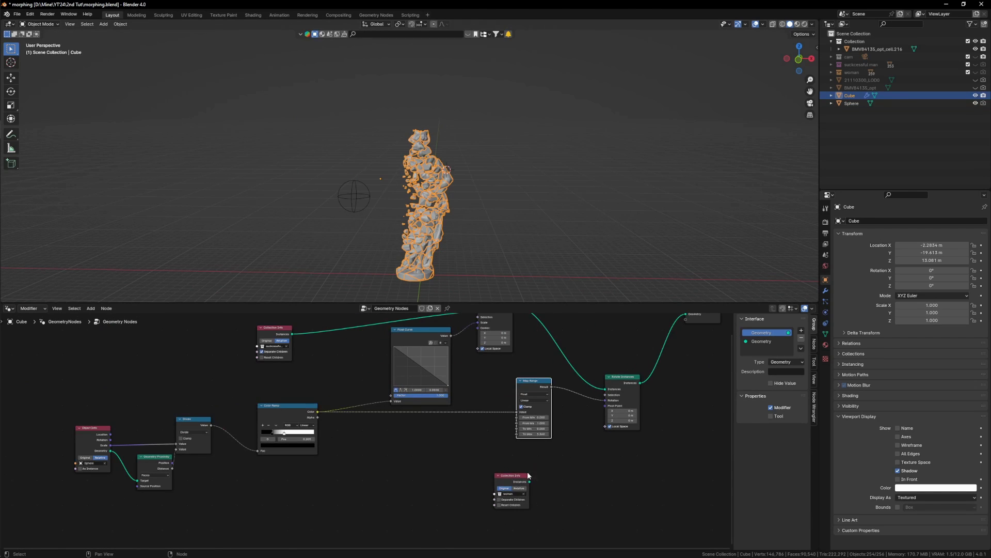
left_click_drag(523, 475, 521, 502)
scroll(521, 502, "down", 6)
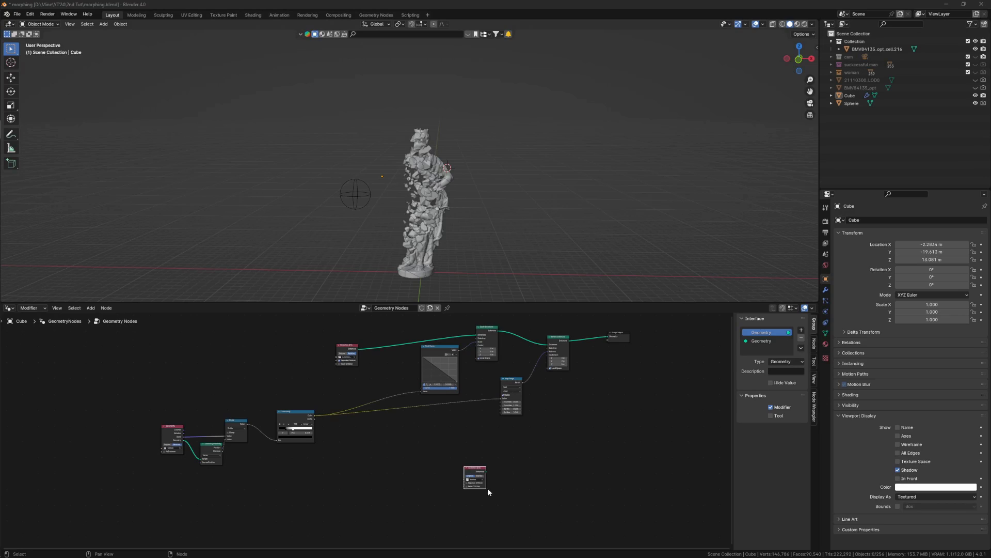
left_click_drag(483, 477, 449, 476)
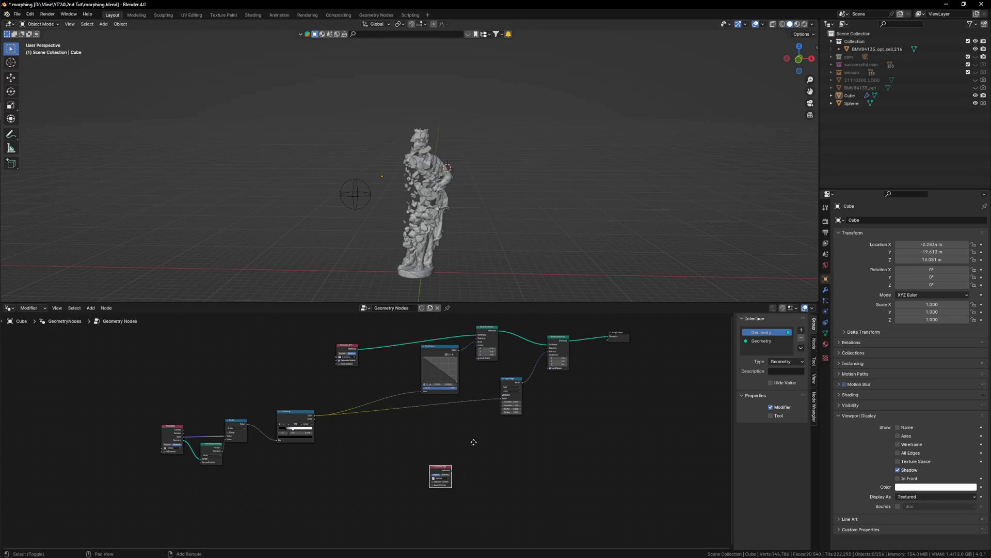
left_click_drag(577, 454, 346, 349)
middle_click_drag(468, 465, 554, 416)
left_click_drag(497, 438, 500, 441)
left_click_drag(428, 438, 428, 438)
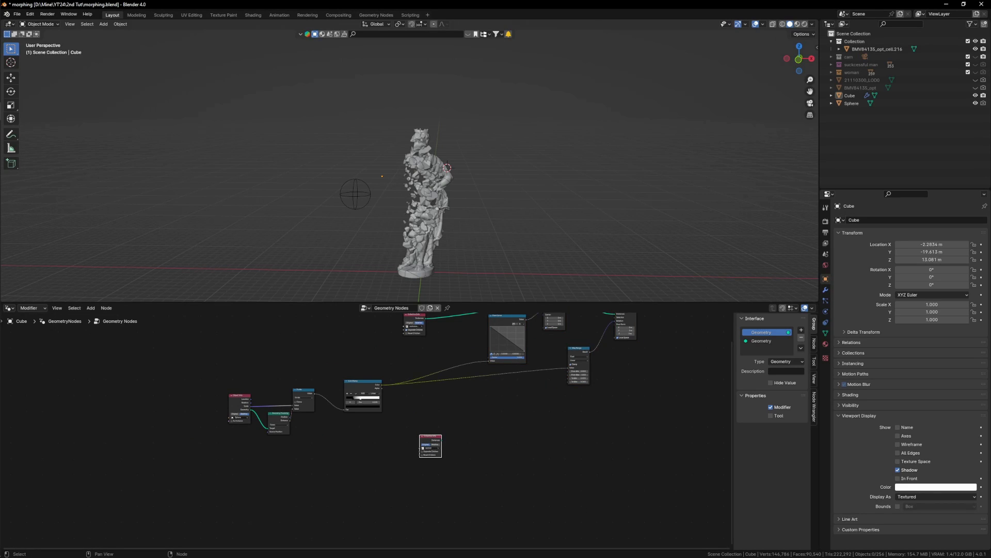
scroll(476, 394, "down", 1)
scroll(476, 394, "up", 3)
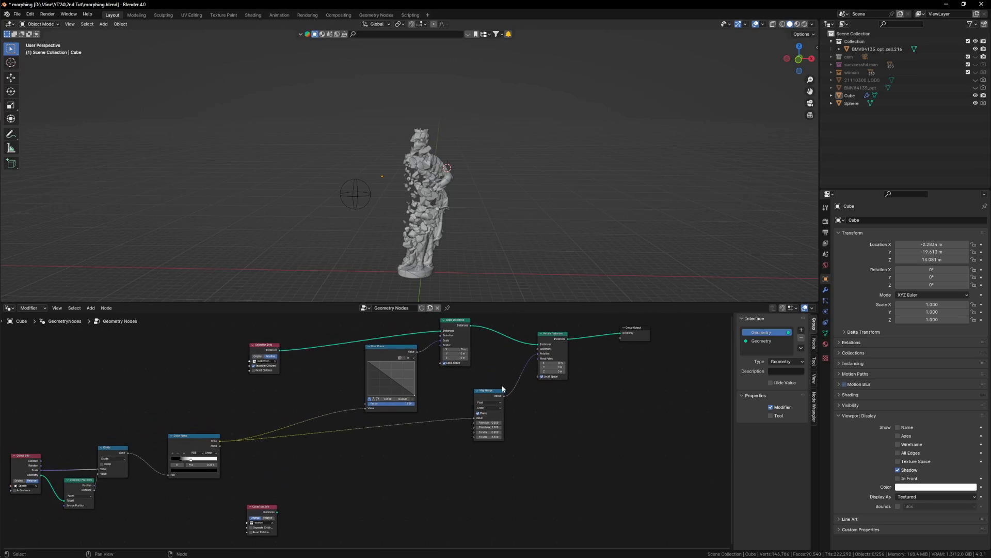
Step: Lower the Group Output node and connect the woman Collection Info's Instances output to its Geometry input
left_click_drag(624, 333, 622, 375)
scroll(397, 393, "down", 2)
left_click(609, 420)
scroll(327, 508, "up", 2)
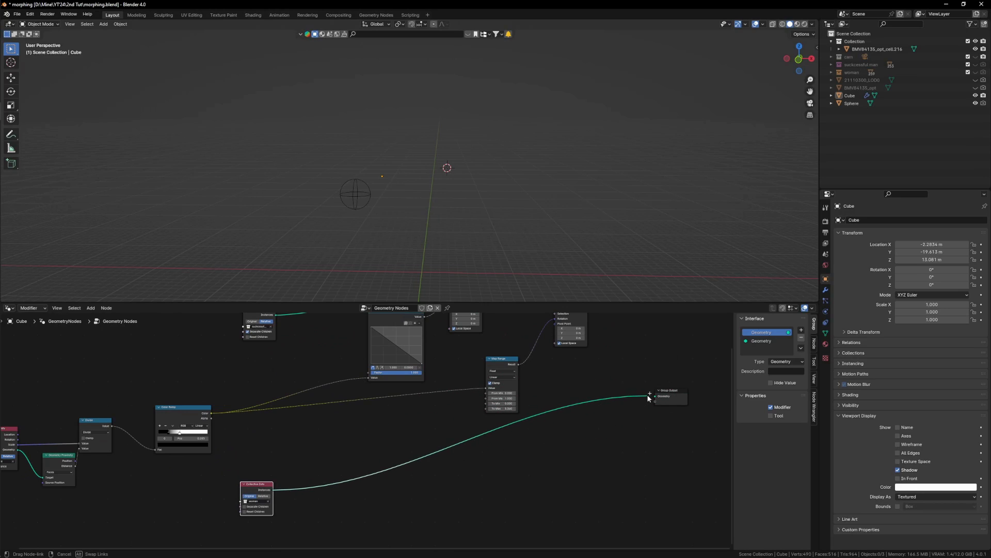
left_click_drag(655, 397, 656, 396)
Step: Set the woman Collection Info to Relative and enable Separate Children
scroll(266, 504, "up", 3)
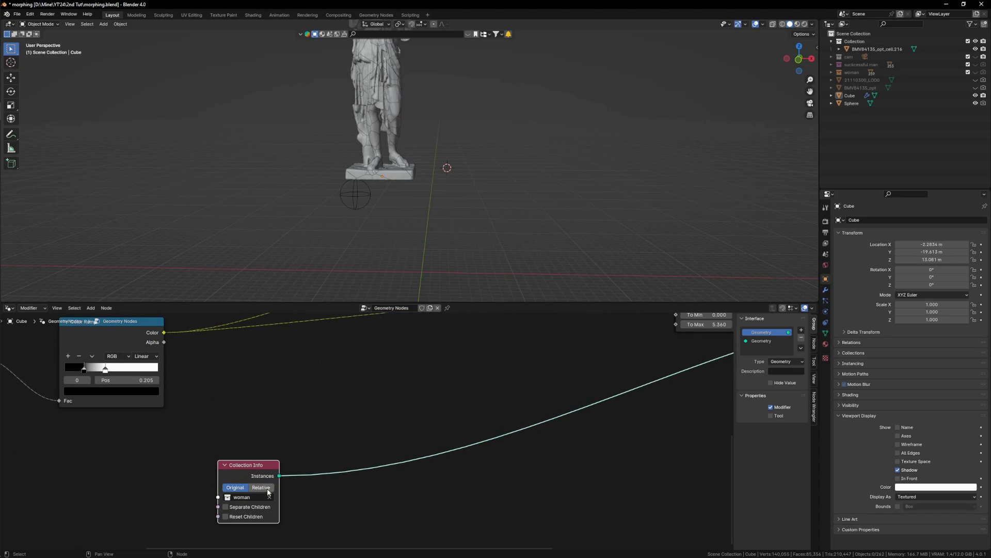
left_click(261, 487)
left_click(249, 507)
Step: Duplicate the man's Scale Instances and Rotate Instances nodes and place the copies below the woman's link to Group Output
scroll(389, 469, "down", 4)
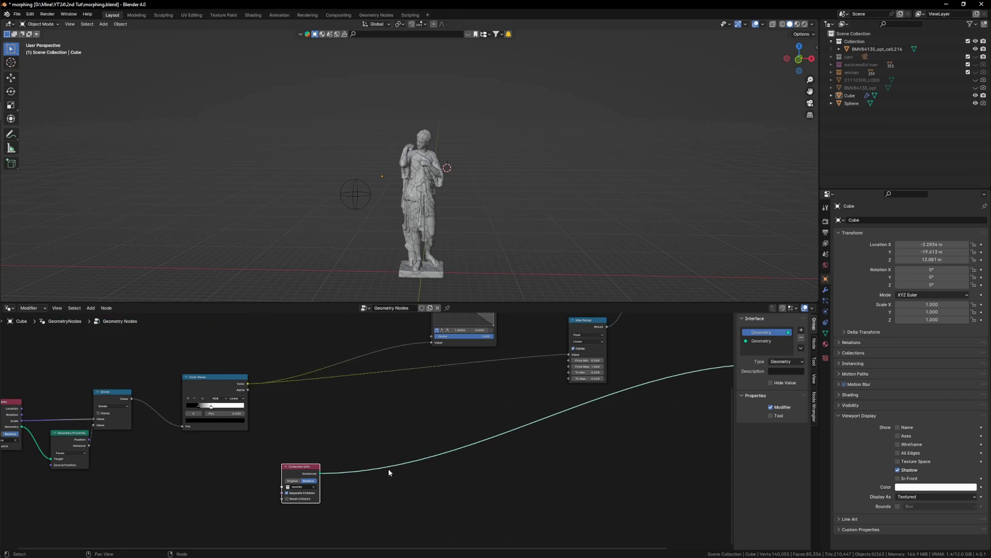
middle_click_drag(581, 422, 487, 451)
left_click_drag(504, 341, 507, 335)
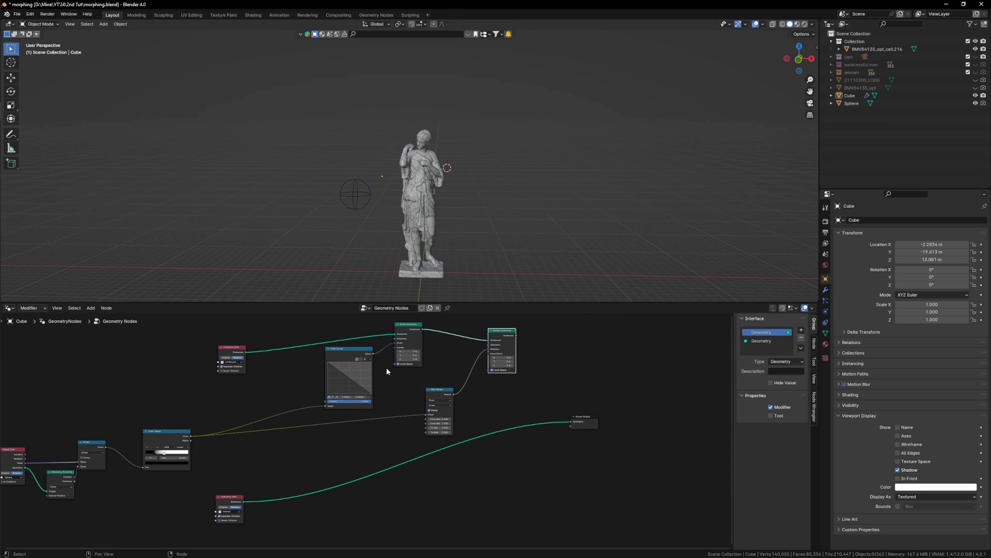
key("shift+a")
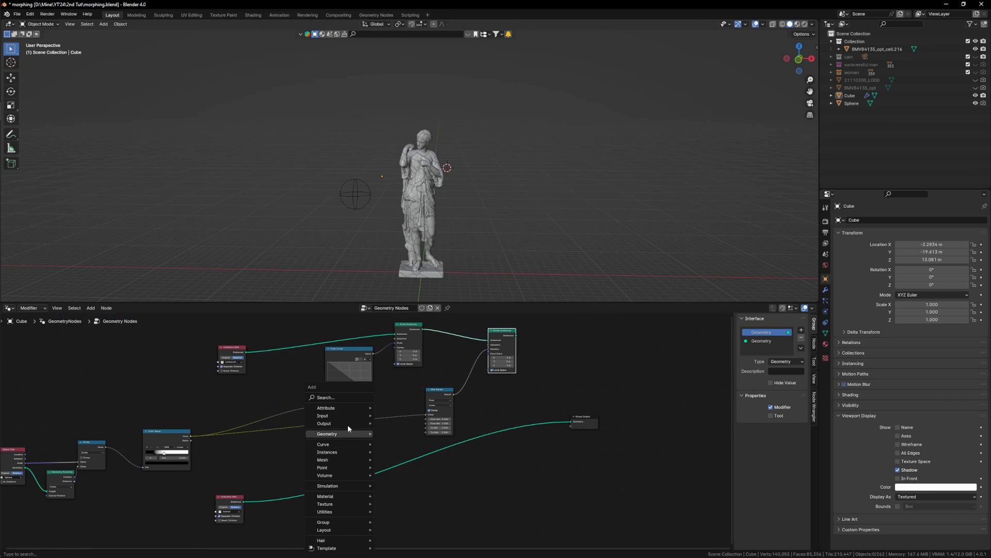
left_click(336, 400)
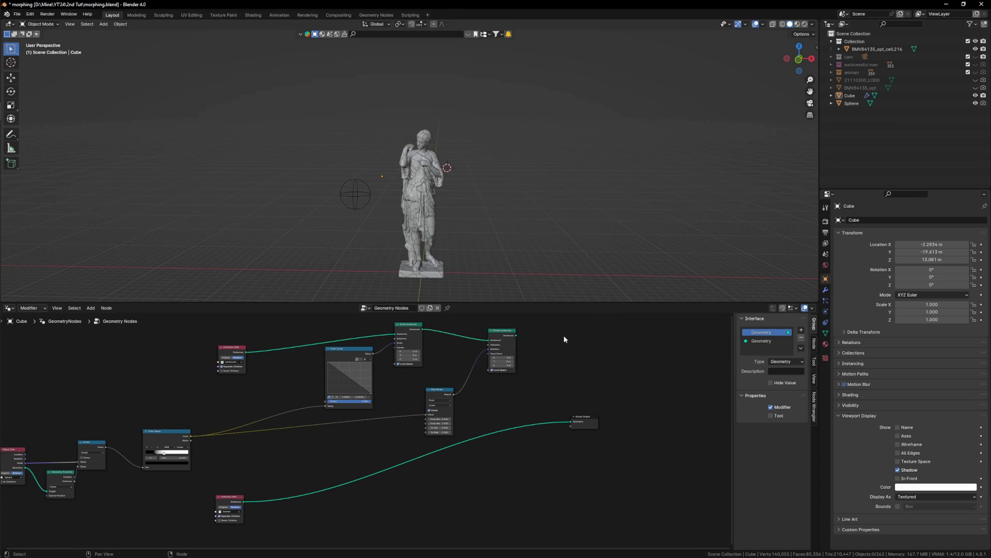
left_click_drag(566, 335, 417, 320)
key("g")
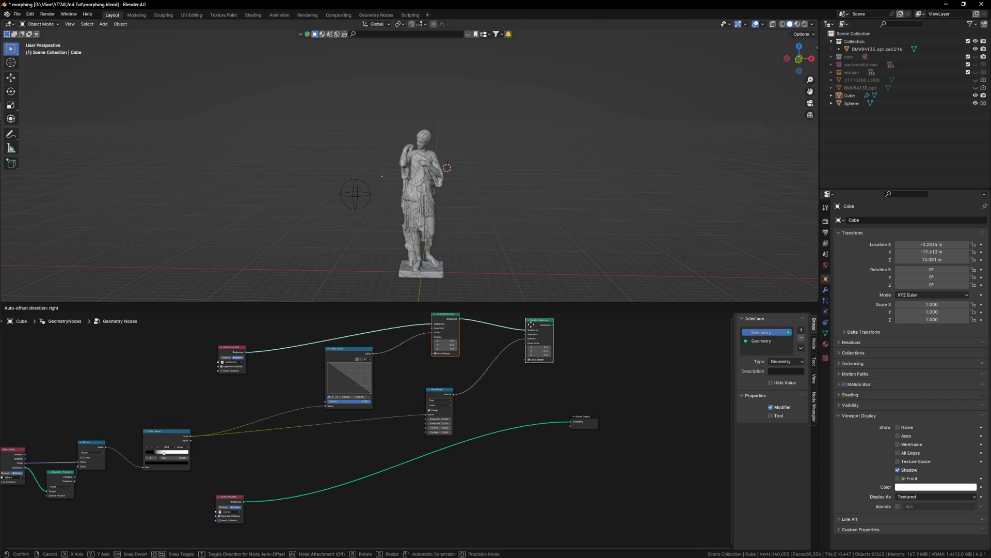
right_click(456, 315)
key("shift+d")
left_click(487, 492)
middle_click_drag(487, 492, 515, 471)
scroll(515, 471, "down", 1)
Step: Cut the link between the duplicated nodes and insert Scale Instances and Rotate Instances in sequence between the woman Collection Info and Group Output
right_click(556, 447)
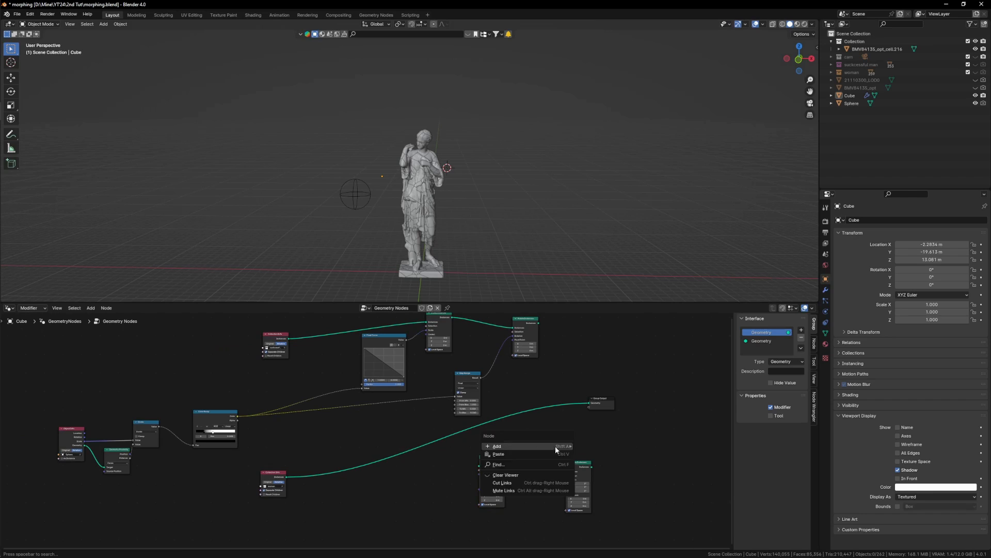
right_click_drag(527, 496, 527, 496, "ctrl")
scroll(516, 497, "up", 1)
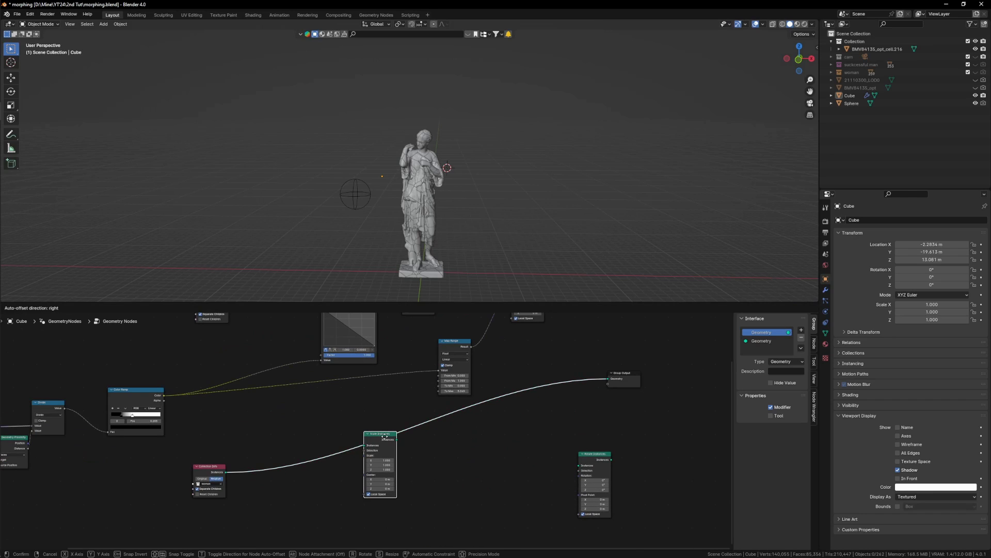
left_click_drag(384, 436, 384, 436)
left_click_drag(594, 455, 476, 413)
middle_click_drag(399, 473, 414, 465)
scroll(414, 466, "up", 1)
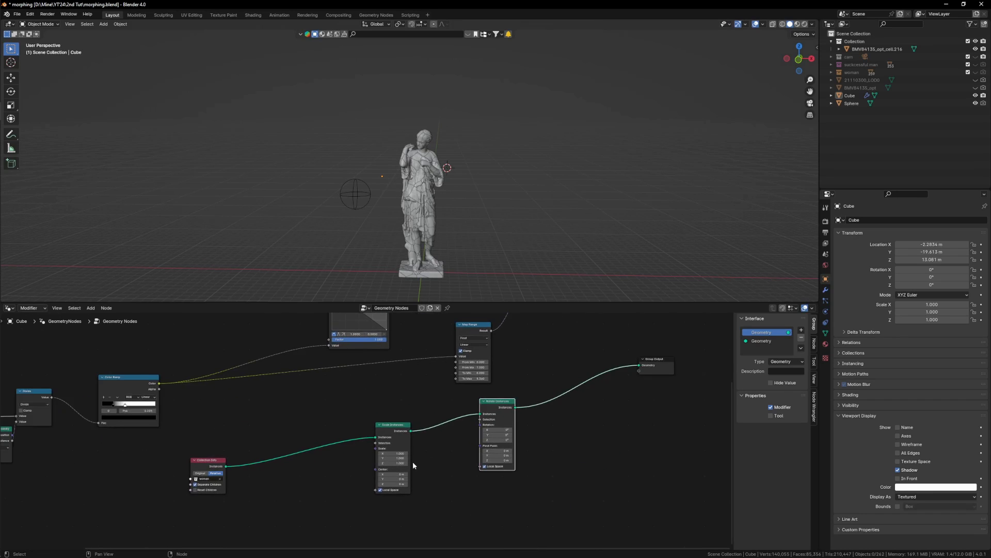
Step: Try out other Scale values on the woman's Scale Instances node
scroll(413, 461, "up", 3)
mouse_move(391, 453)
left_mouse_down("shift")
mouse_move(382, 465)
mouse_move(351, 465)
mouse_move(391, 452)
left_mouse_up("shift")
right_click(391, 453)
Step: Turn off Separate Children on the woman Collection Info and try changing the Scale Instances values again for comparison
middle_click_drag(101, 517, 205, 484)
scroll(205, 482, "up", 4)
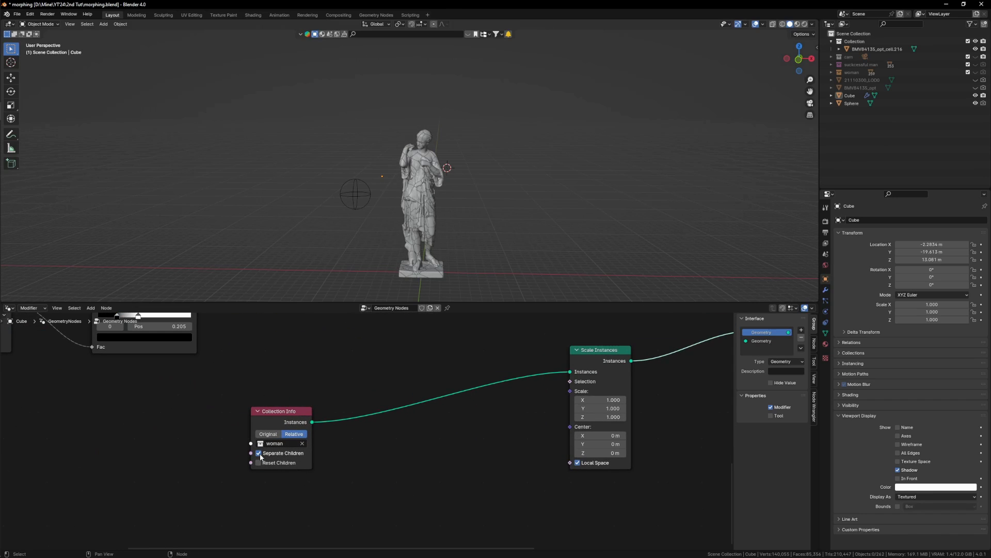
left_click(259, 454)
middle_click_drag(641, 410, 544, 408)
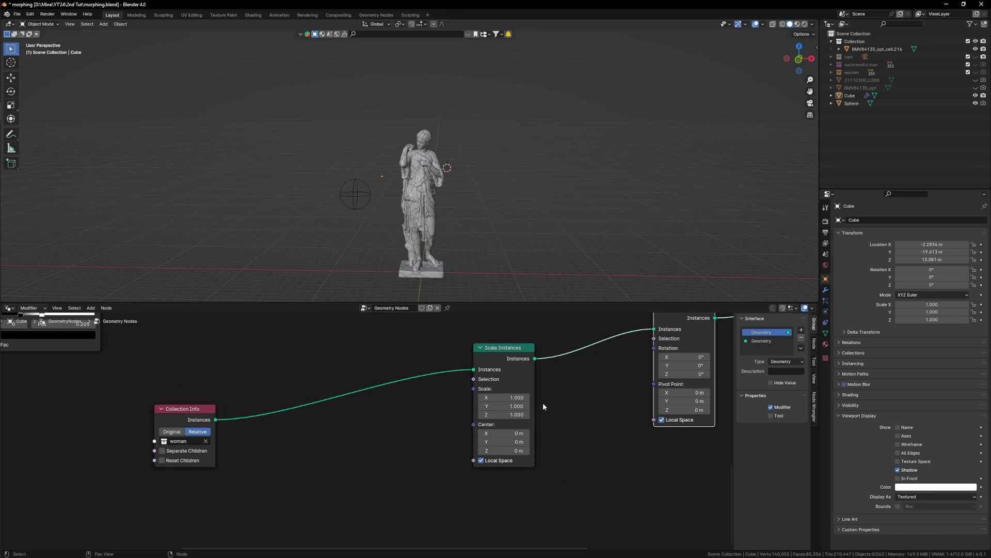
left_click_drag(504, 397, 494, 415, "shift")
right_click(504, 397)
scroll(243, 455, "up", 1)
scroll(263, 458, "down", 1)
middle_click_drag(493, 456, 360, 467)
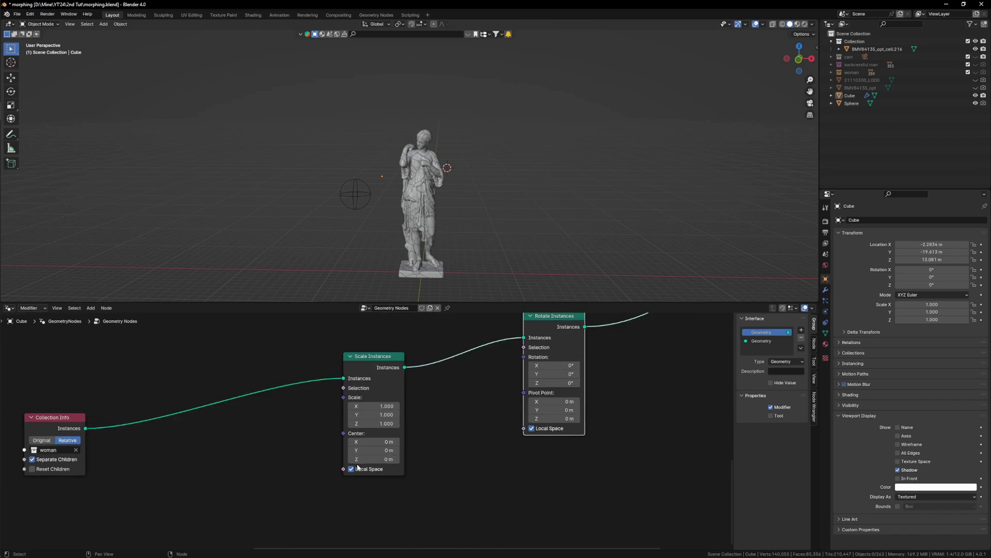
Step: Lower the woman's Rotate Instances node to line it up with her Scale Instances node, and reselect the statue object
scroll(360, 467, "down", 2)
mouse_move(526, 379)
left_mouse_down("shift")
mouse_move(537, 380)
mouse_move(516, 380)
mouse_move(542, 380)
mouse_move(525, 380)
left_mouse_up("shift")
right_click(526, 379)
scroll(479, 459, "down", 12)
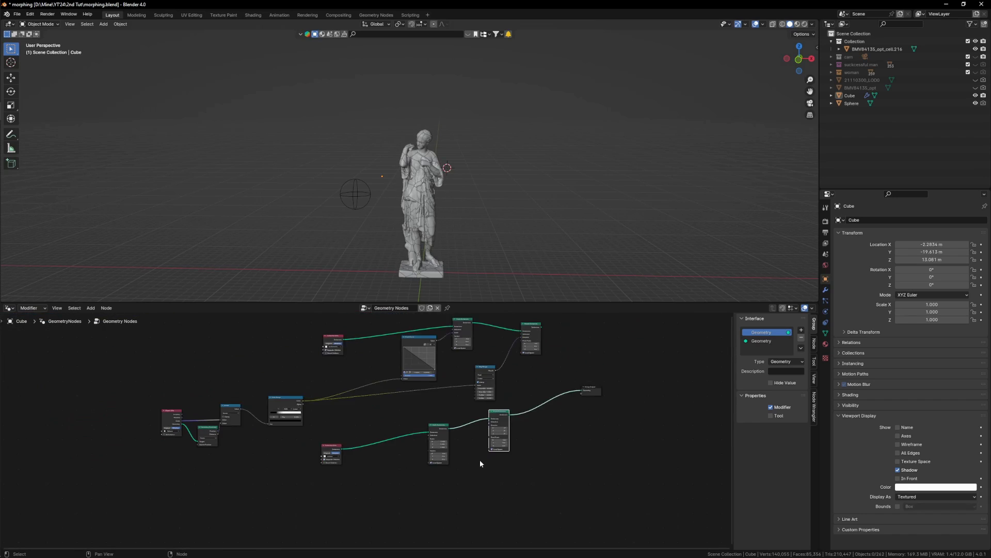
scroll(487, 424, "up", 5)
left_click_drag(498, 415, 499, 434)
left_click(365, 183)
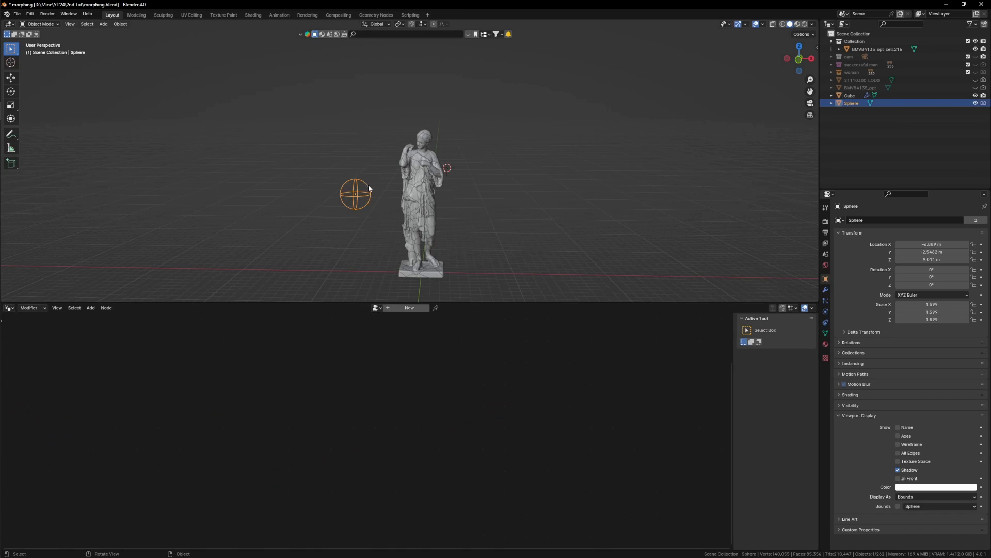
left_click(434, 180)
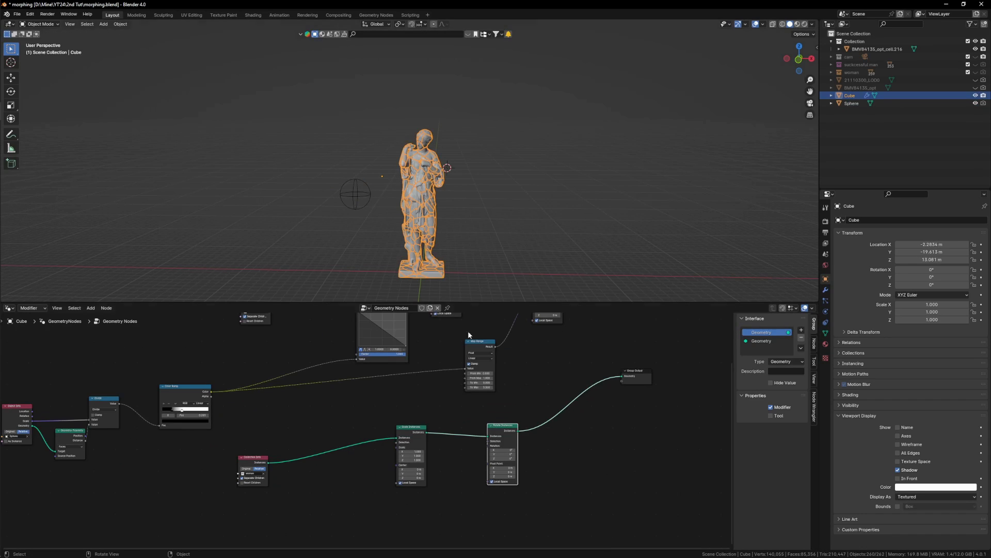
Step: Link the Color Ramp's Color output to the Scale input of the woman's Scale Instances node
middle_click_drag(195, 456, 333, 403)
left_click(327, 378)
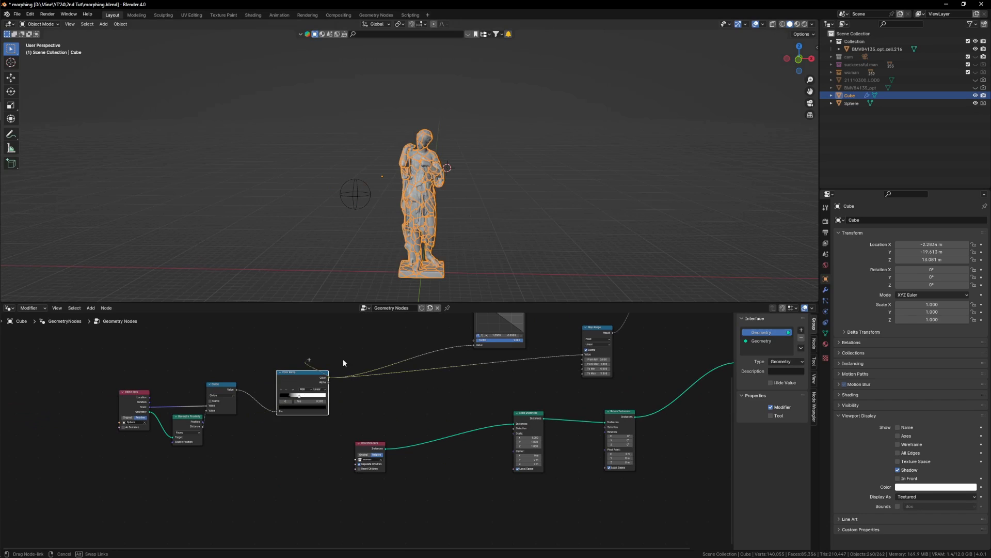
left_click_drag(337, 473, 8, 352)
key("g")
right_click(481, 421)
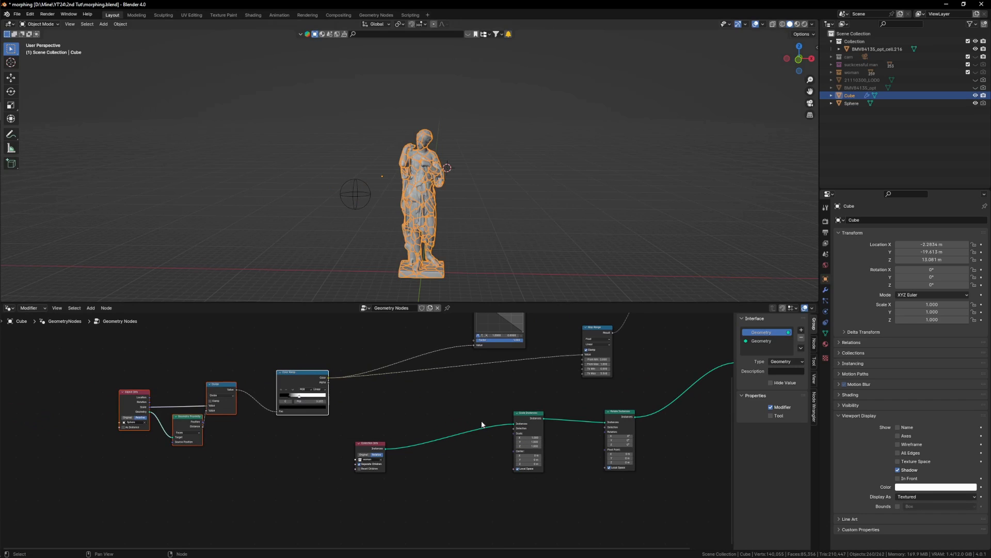
scroll(486, 423, "up", 2)
middle_click_drag(486, 423, 456, 420)
left_click_drag(274, 364, 493, 435)
Step: Scale up the sphere to test how it drives the woman's pieces, and reselect the statue object
left_click(368, 196)
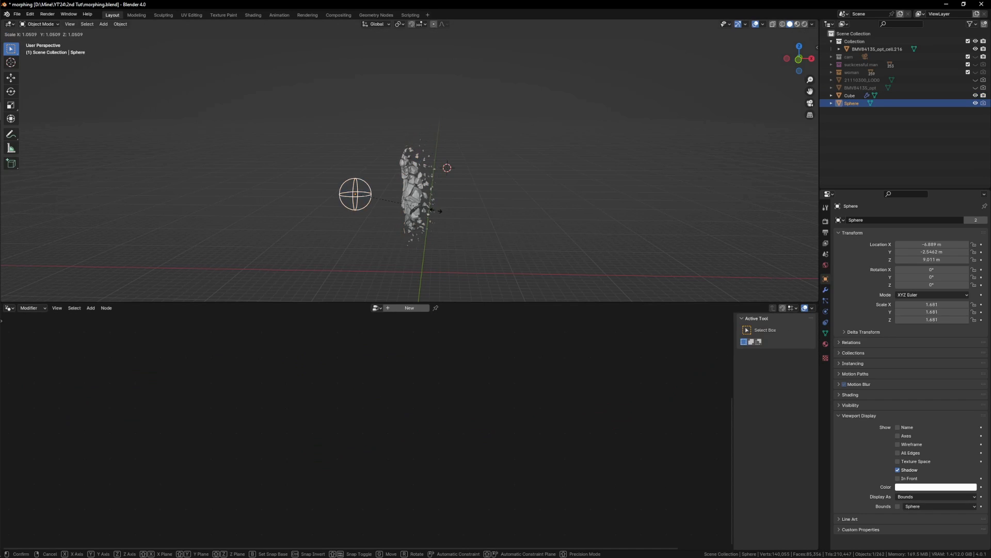
key("s")
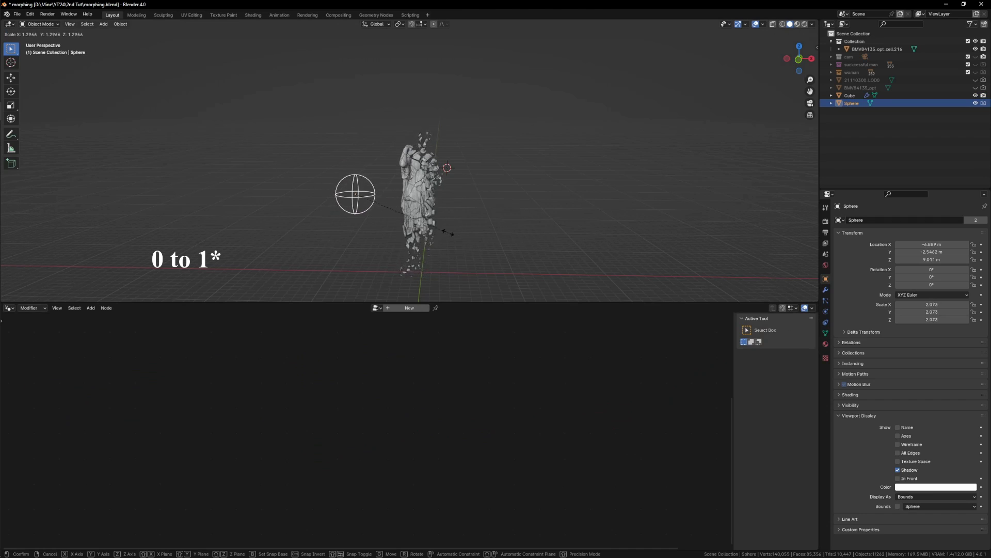
left_click(474, 243)
left_click(432, 233)
Step: Move the woman's Rotate Instances node and the Group Output node farther along to make room in the chain
scroll(496, 513, "down", 5)
middle_click_drag(608, 446, 563, 456)
scroll(548, 447, "up", 5)
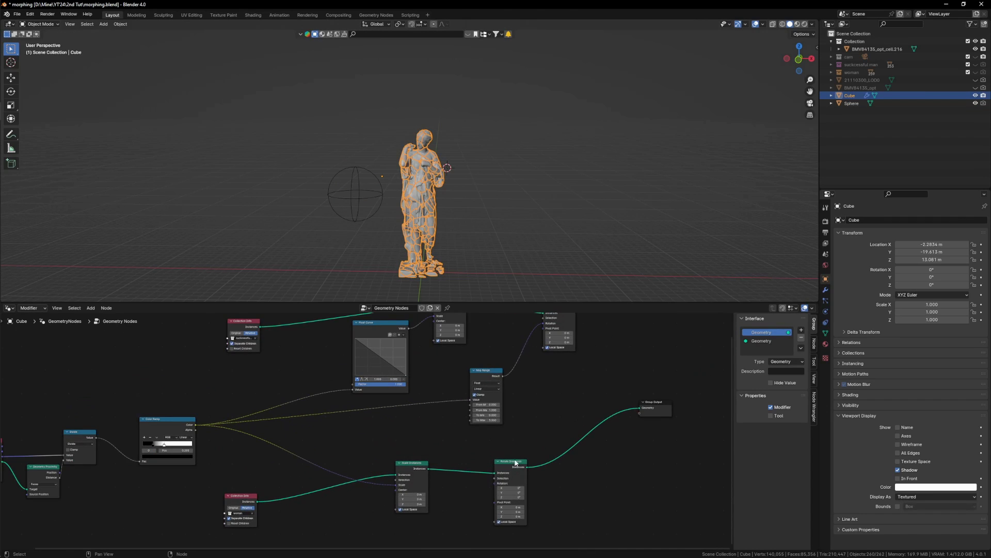
left_click_drag(516, 463, 557, 447)
middle_click_drag(663, 398, 581, 415)
left_click_drag(571, 432, 599, 416)
middle_click_drag(239, 483, 338, 450)
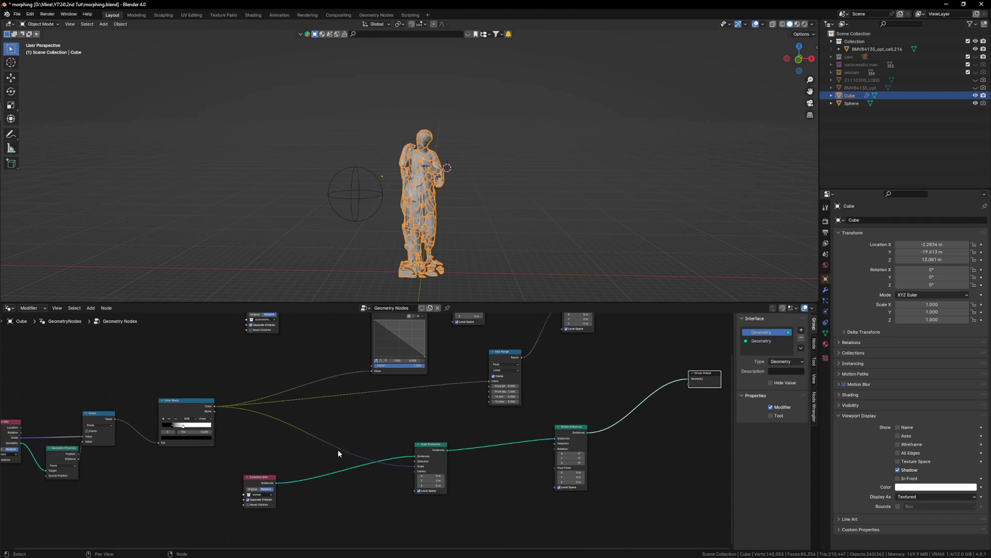
Step: Link the Color Ramp's Color to the woman's Rotate Instances Rotation and insert a duplicate of the Map Range node in that link
scroll(247, 434, "up", 3)
left_click_drag(207, 399, 640, 451)
left_click(573, 336)
key("shift+d")
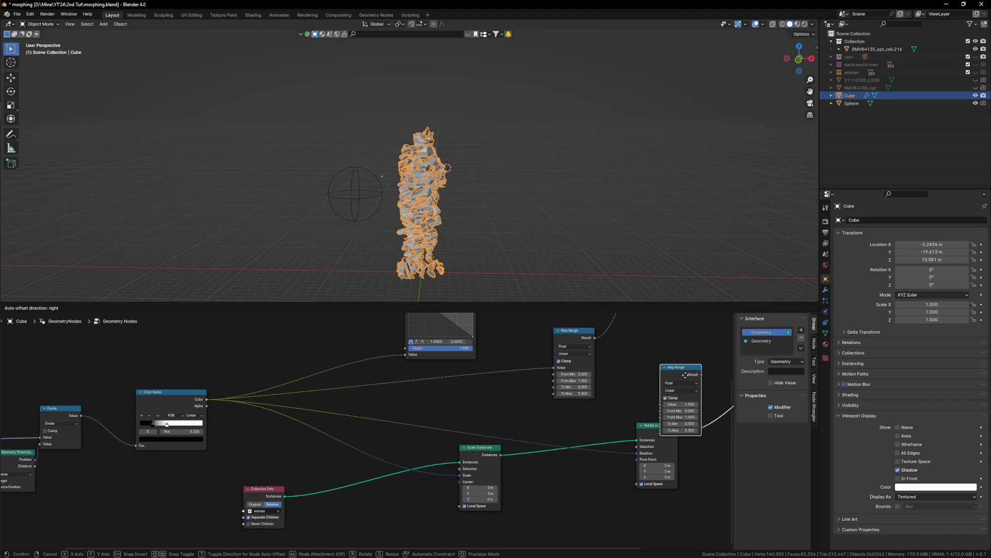
left_click(567, 451)
scroll(601, 514, "up", 5)
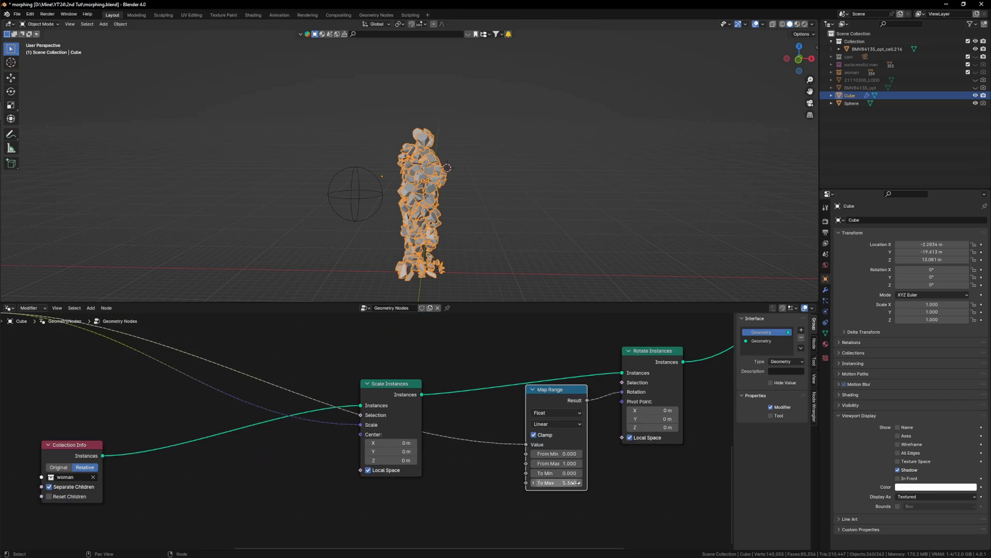
Step: Set the duplicated Map Range node's To Min to -5 and To Max to 0
left_click(564, 467)
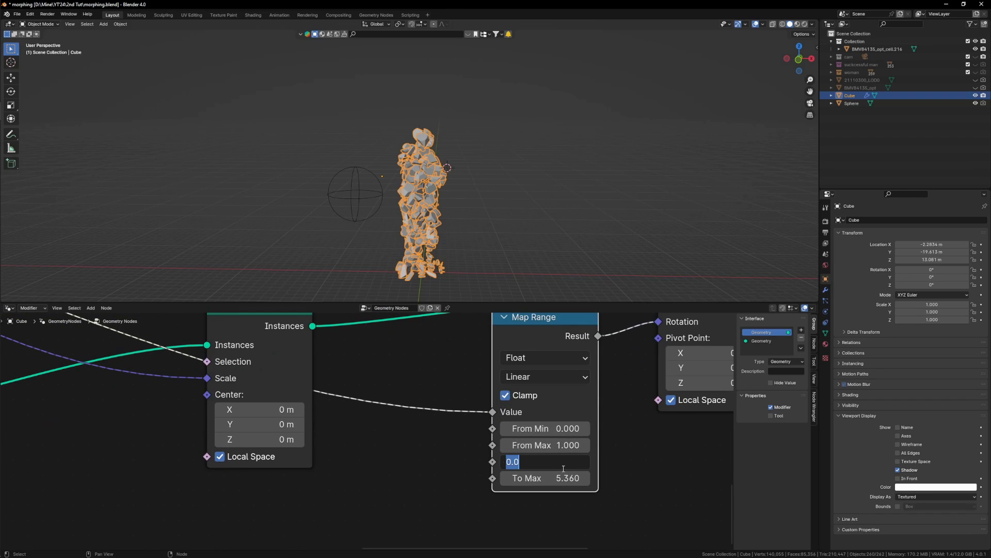
type("-5")
key("Return")
left_click(564, 477)
type("0")
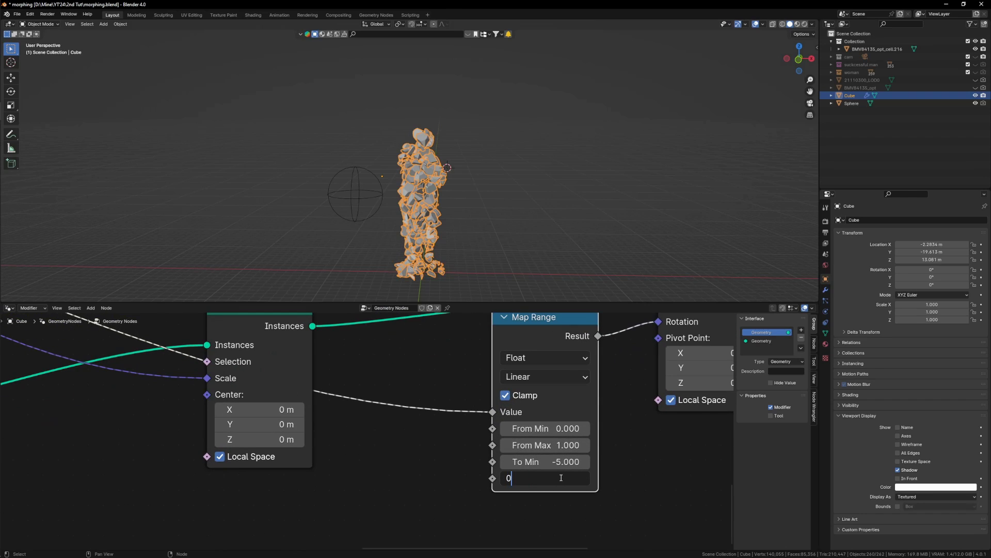
key("Return")
Step: Compare the To Min and To Max values of the man's and woman's Map Range nodes and review the node tree
scroll(537, 503, "down", 5)
scroll(529, 396, "up", 2)
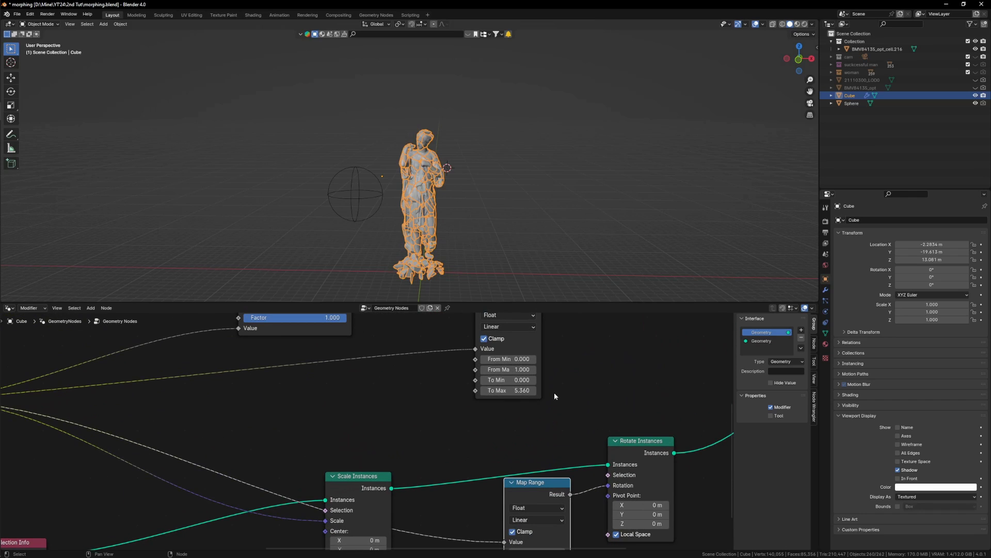
middle_click_drag(564, 457, 551, 372)
scroll(540, 473, "up", 3)
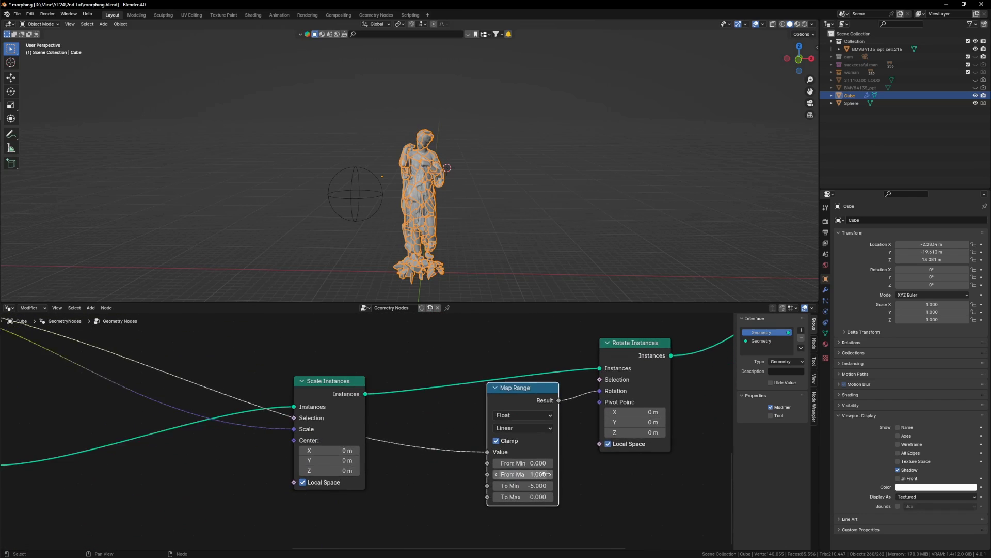
middle_click_drag(520, 499, 528, 475)
scroll(533, 492, "down", 4)
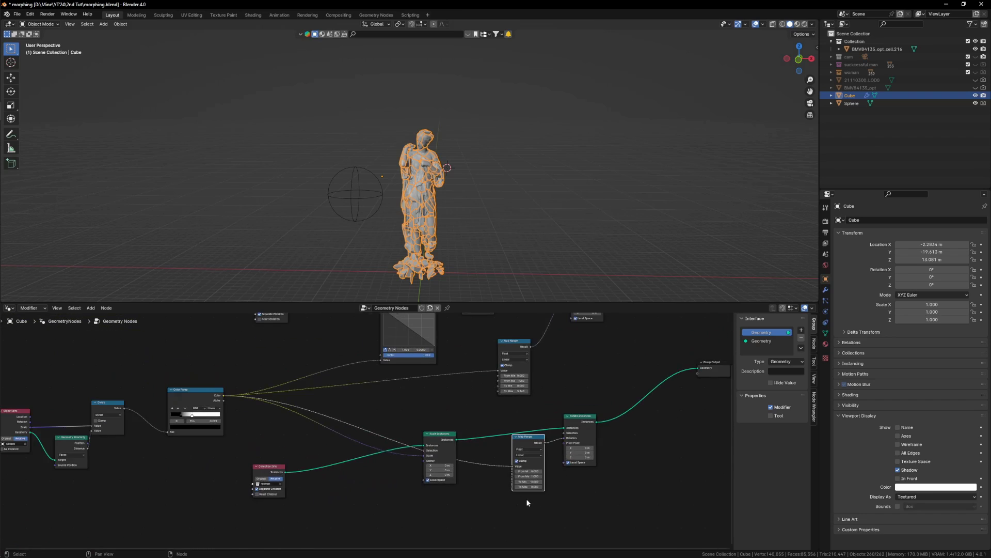
scroll(621, 425, "down", 3)
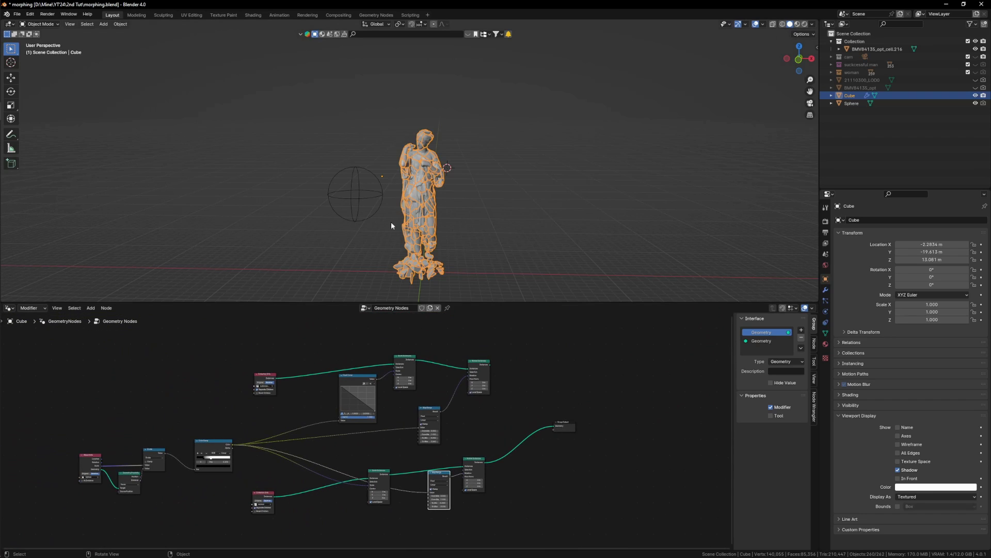
Step: Scale the sphere to about 2.46, move it to the other side of the woman statue, and rescale it to test the effect
left_click(376, 210)
key("s")
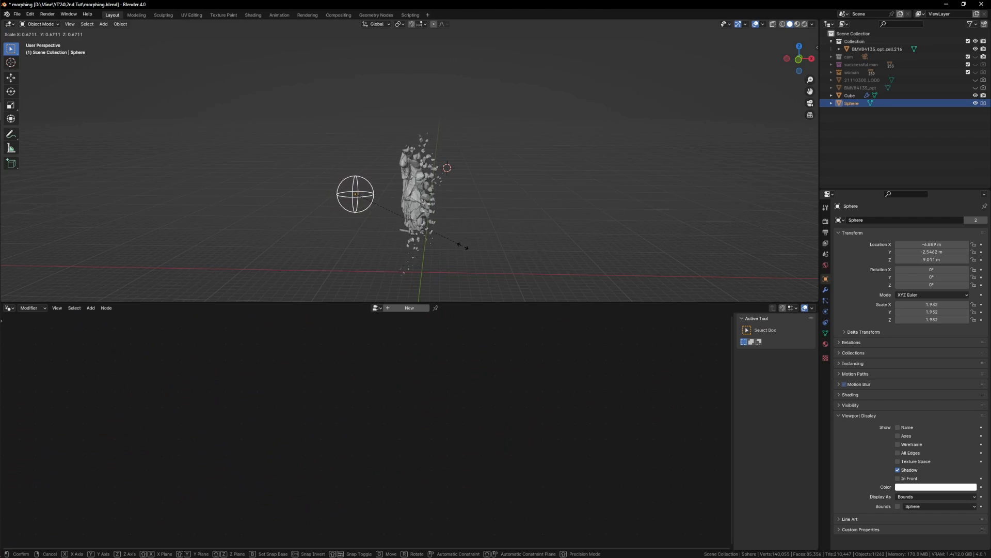
left_click(493, 251)
key("g")
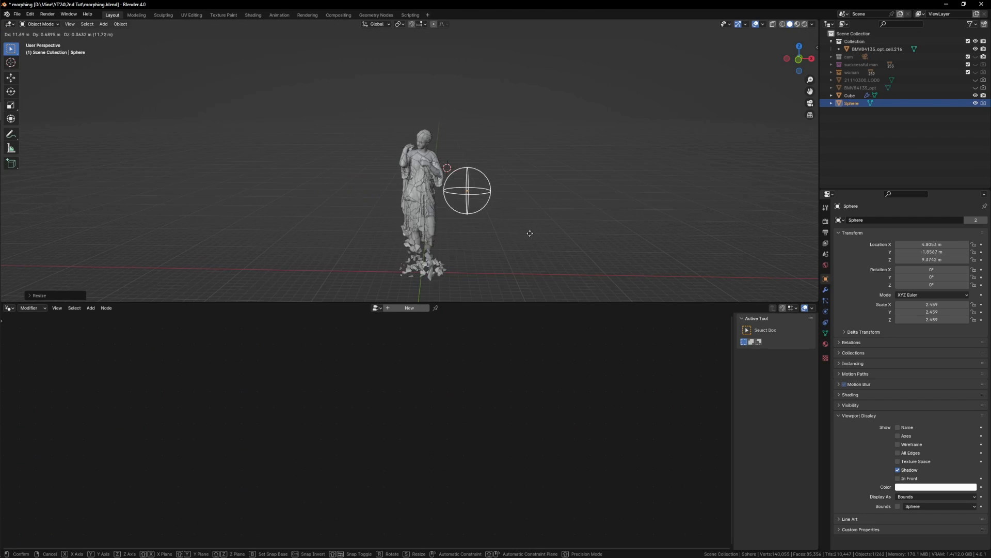
left_click(528, 231)
key("s")
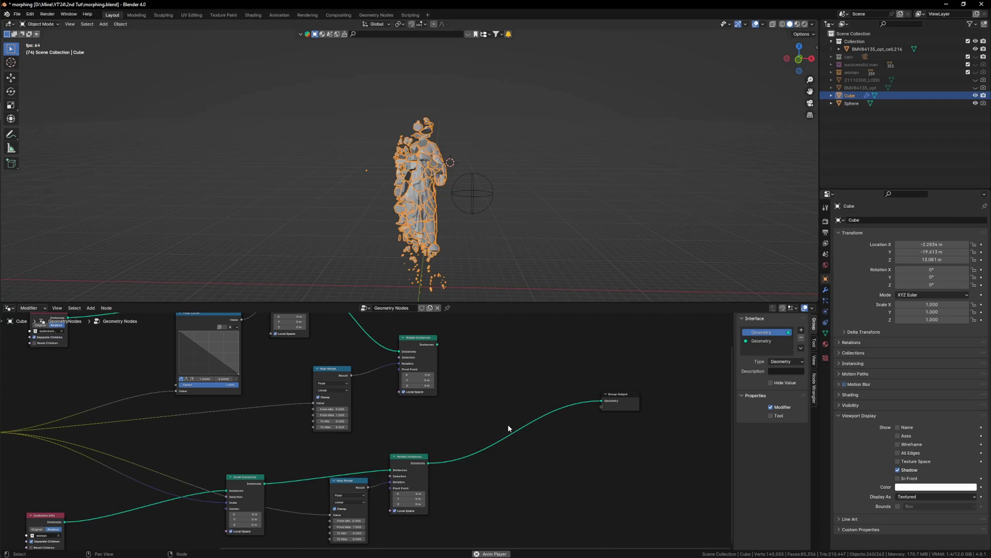
Step: Insert a Join Geometry node before Group Output and link the man's Rotate Instances output into it alongside the woman's
scroll(507, 423, "down", 1)
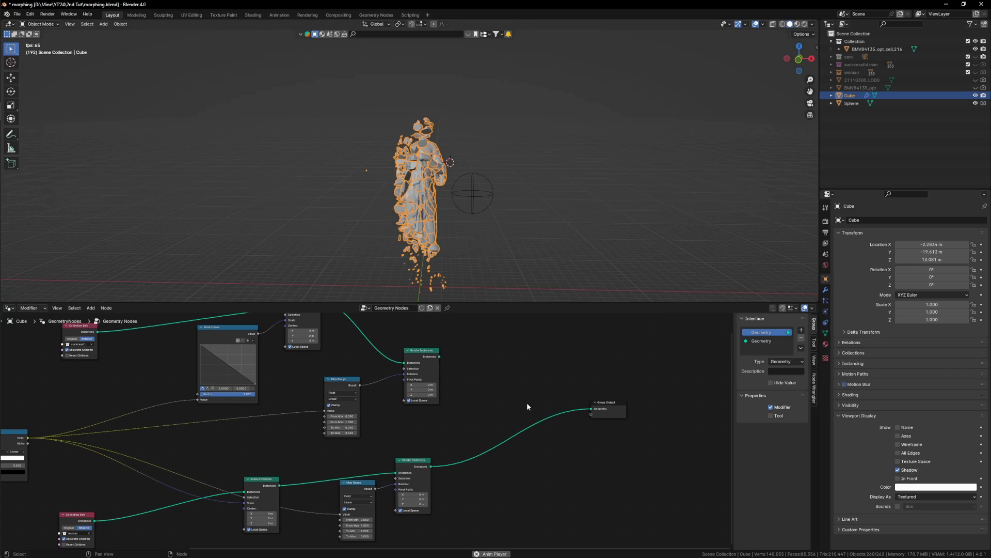
scroll(527, 402, "up", 1)
key("shift+a")
left_click(551, 389)
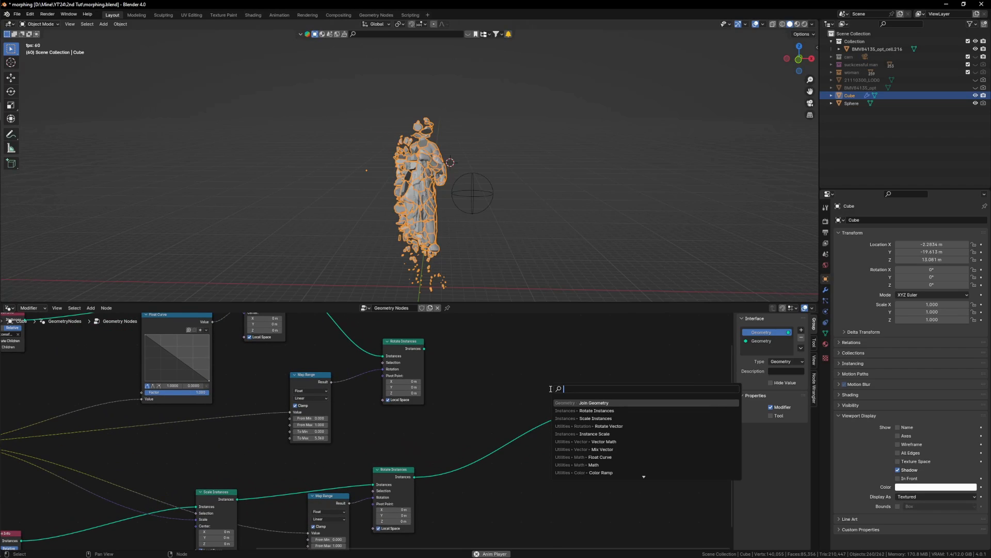
type("joi")
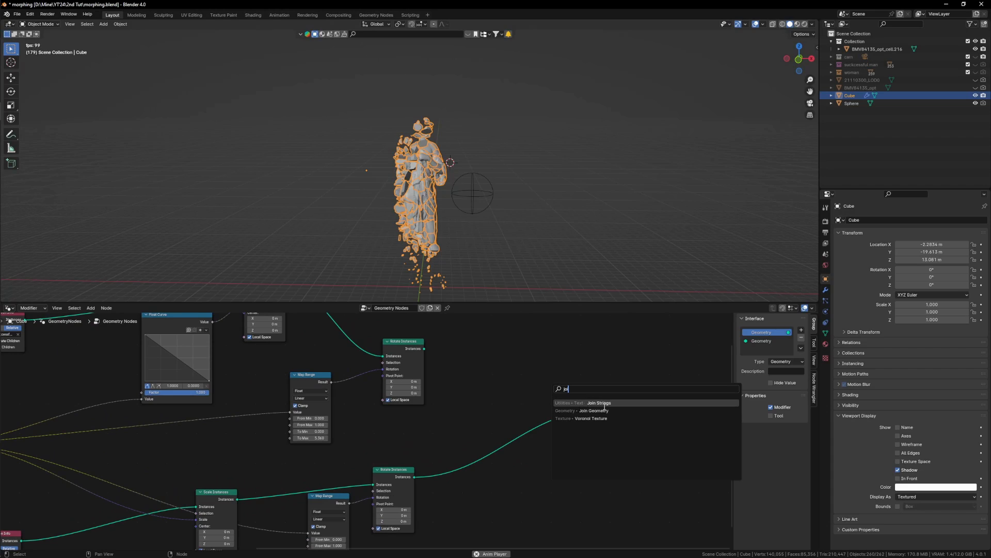
left_click(609, 413)
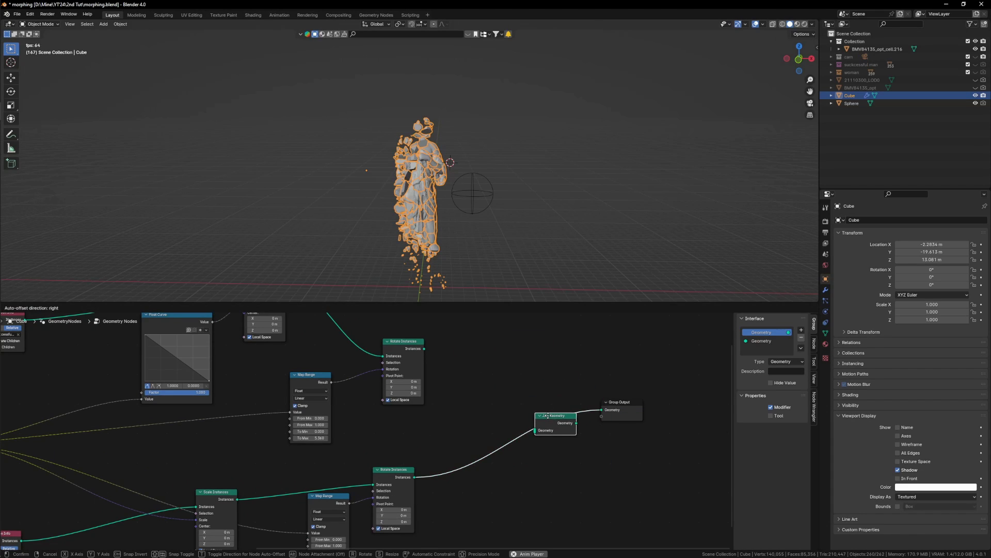
left_click(550, 417)
mouse_move(414, 346)
left_mouse_down()
mouse_move(424, 361)
mouse_move(412, 366)
left_mouse_up()
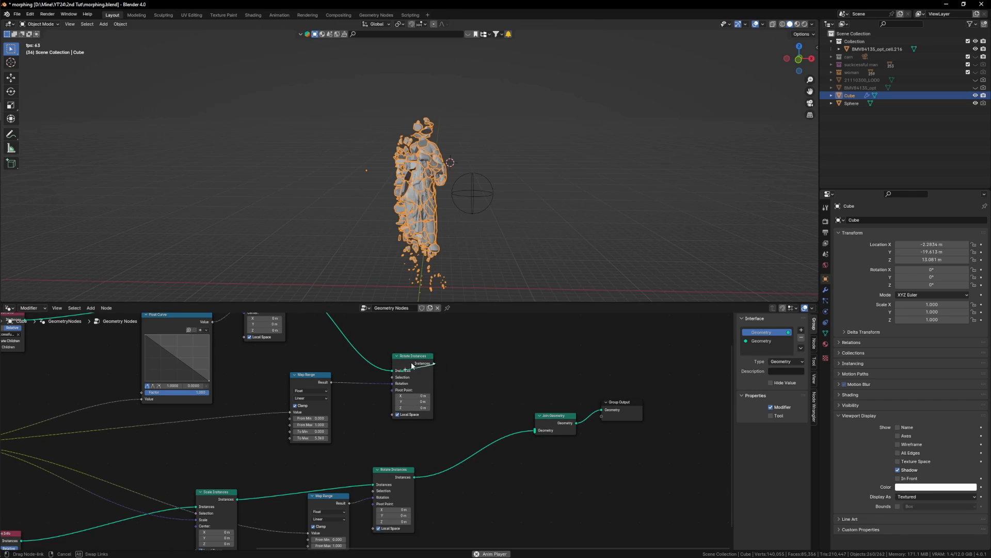
left_click_drag(533, 431, 533, 431)
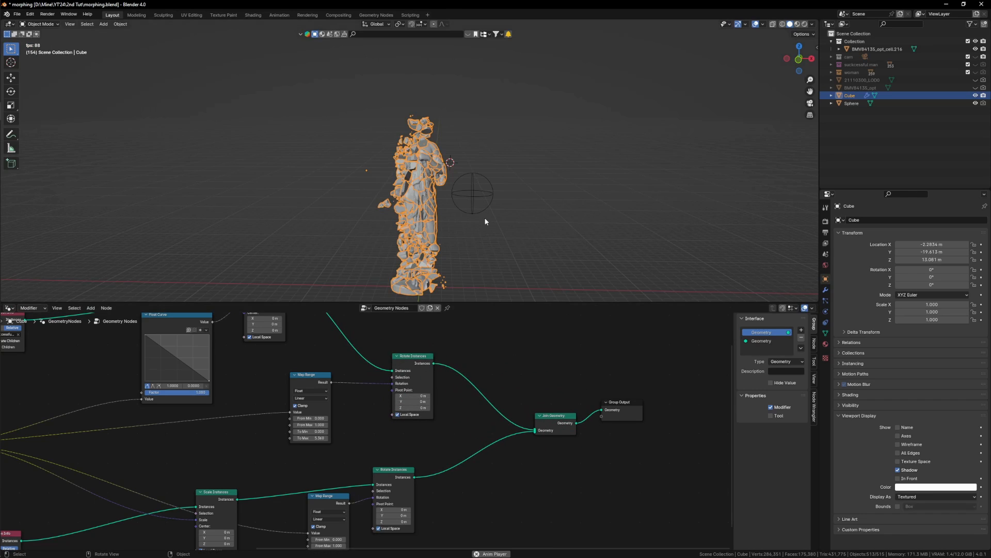
Step: Scale the sphere to about 1.68 to test the morph between the two statues
left_click(504, 195)
key("s")
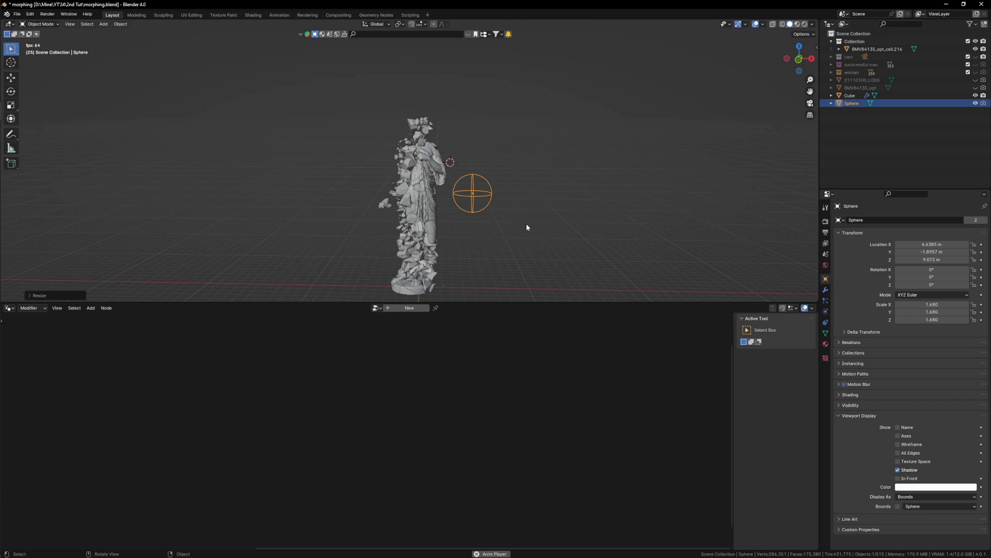
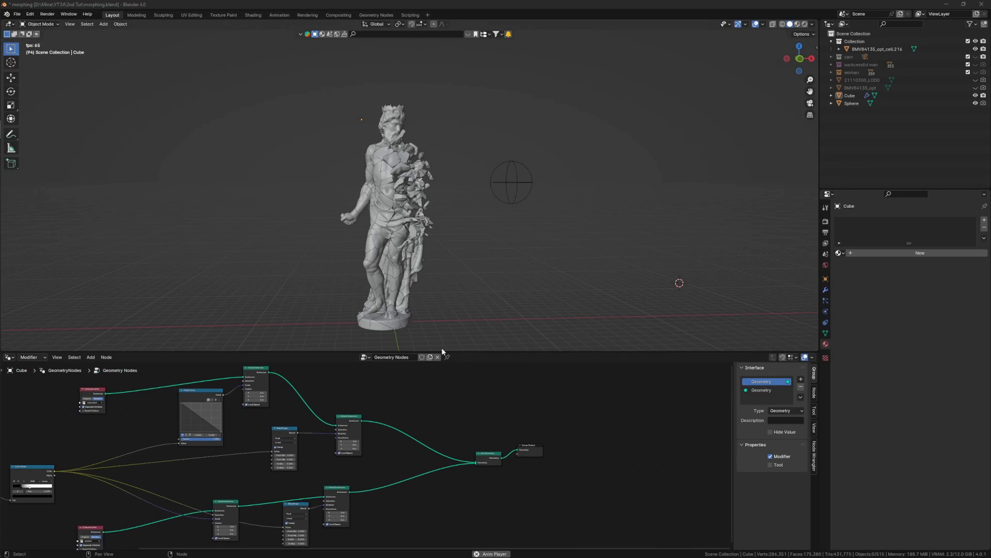
mouse_move(396, 260)
middle_mouse_down()
mouse_move(446, 243)
mouse_move(412, 253)
middle_mouse_up()
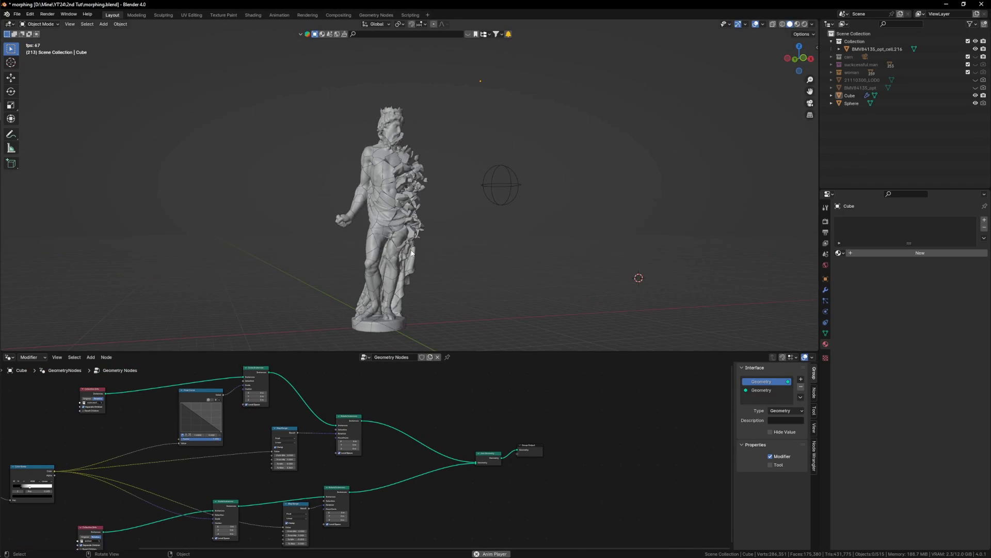
middle_click_drag(505, 456, 530, 443)
scroll(488, 465, "up", 1)
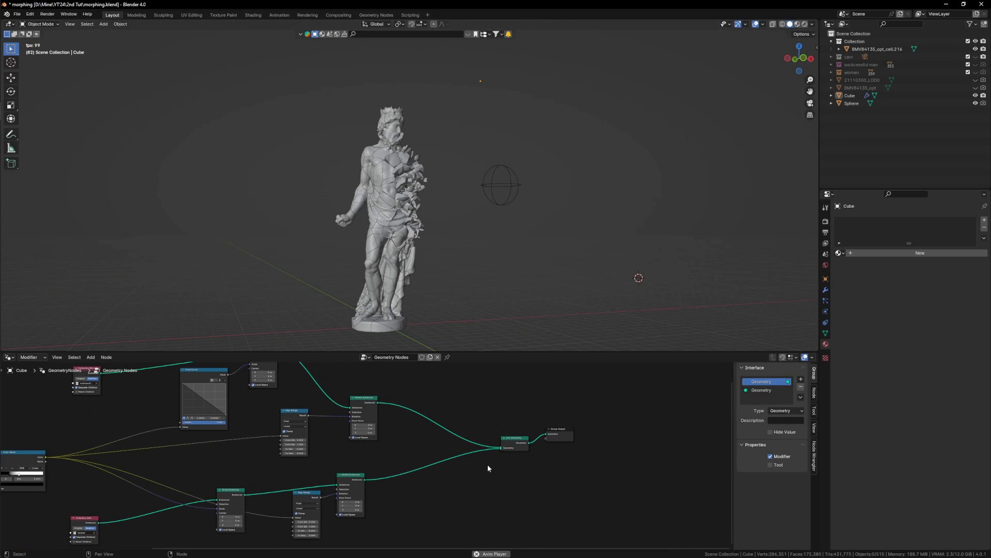
mouse_move(505, 410)
right_mouse_down("ctrl")
mouse_move(450, 480)
mouse_move(448, 504)
right_mouse_up("ctrl")
scroll(473, 447, "up", 1)
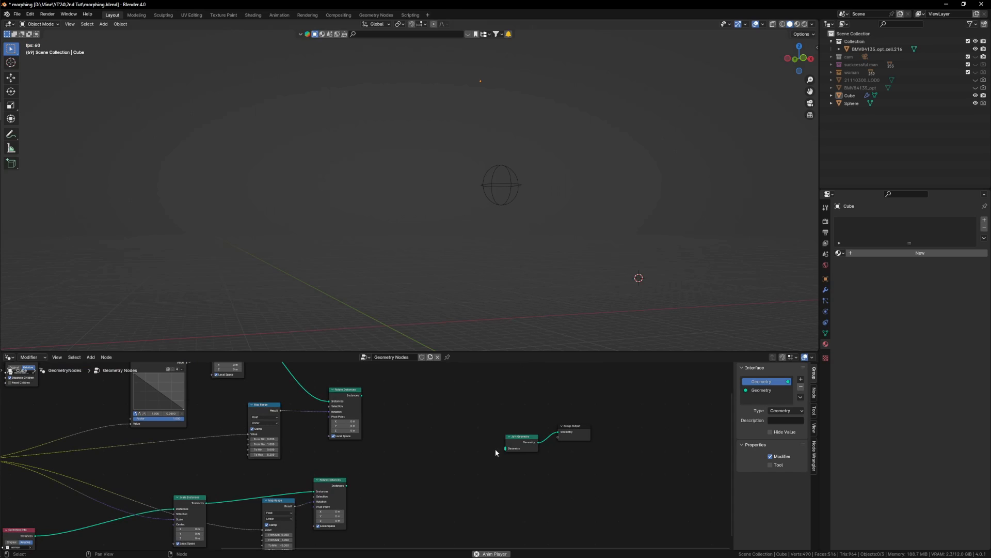
key("ctrl+z")
Step: Cut both statue links into Join Geometry, detach that node from Group Output, and place it closer to the Rotate Instances nodes
scroll(493, 425, "up", 1)
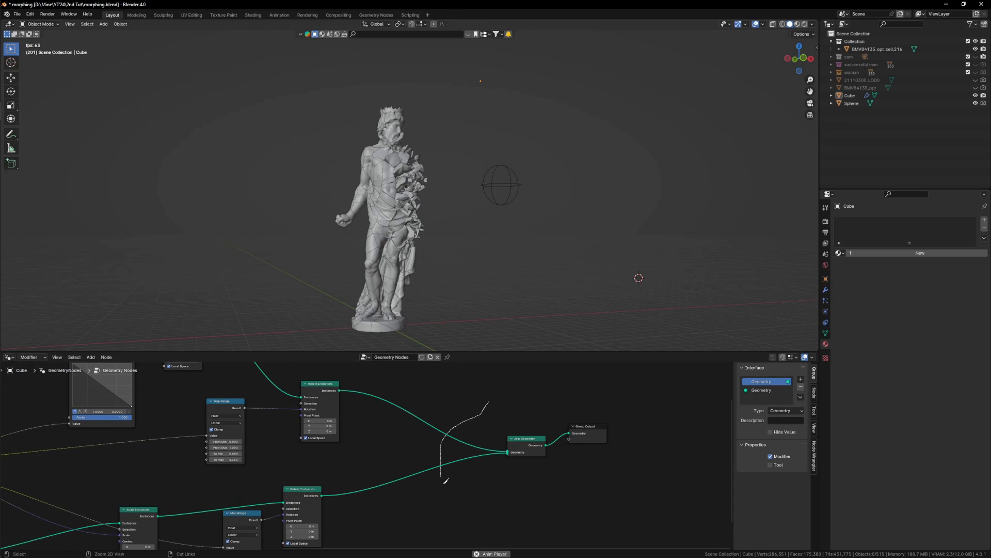
right_click_drag(505, 496, 501, 497, "ctrl")
scroll(500, 490, "down", 2)
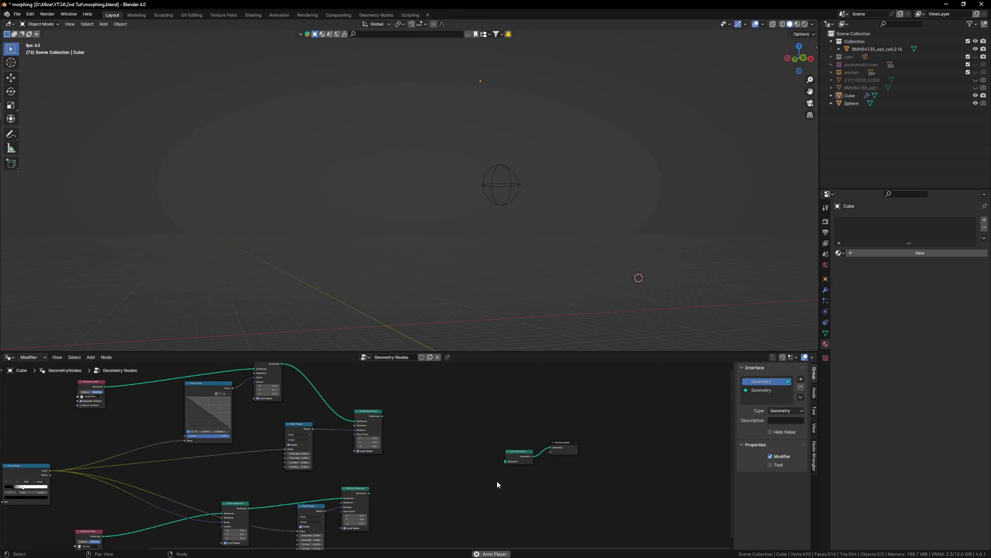
scroll(491, 463, "up", 1)
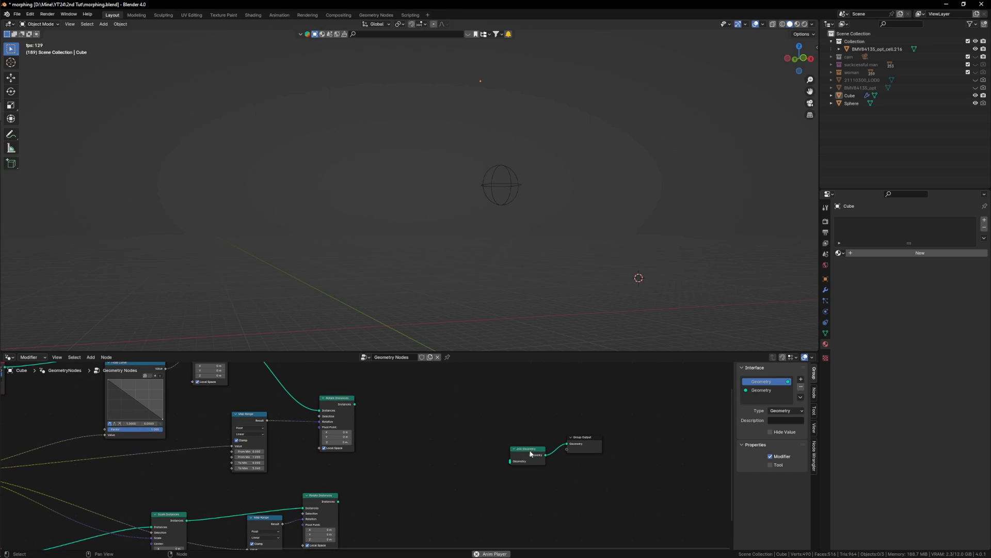
left_click_drag(531, 452, 473, 455, "alt")
scroll(410, 462, "down", 3)
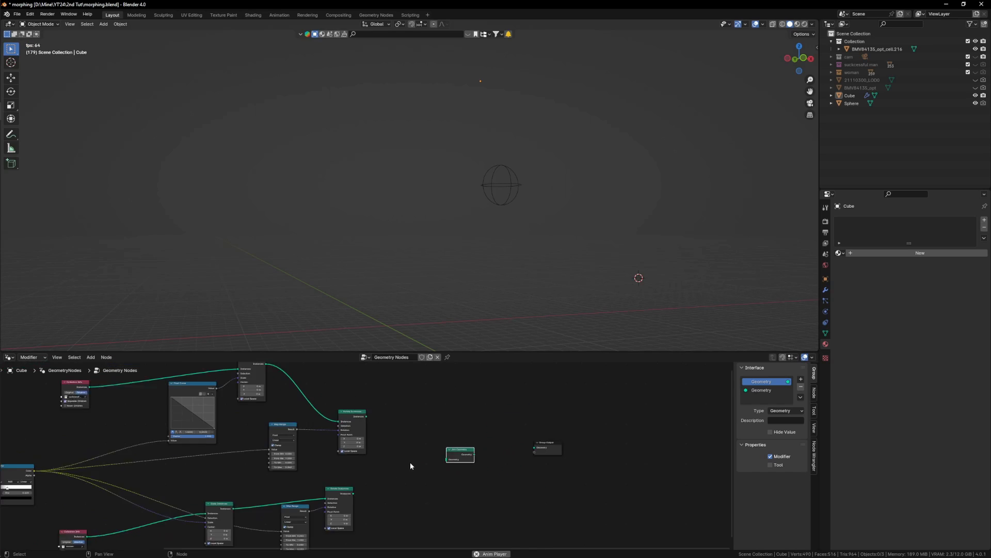
Step: Link the man's Rotate Instances output directly into the Group Output geometry input
scroll(353, 485, "up", 2)
left_click_drag(336, 490, 368, 490)
left_click_drag(368, 401, 422, 397)
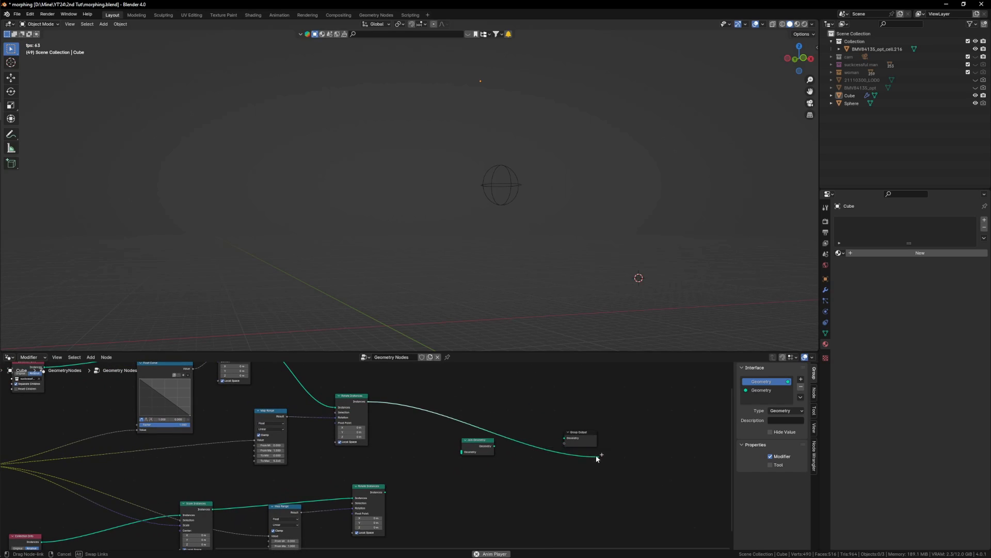
left_click_drag(568, 437, 569, 438)
Step: Scale the sphere to about 1.12 to test the fracture effect on the man statue
left_click(483, 185)
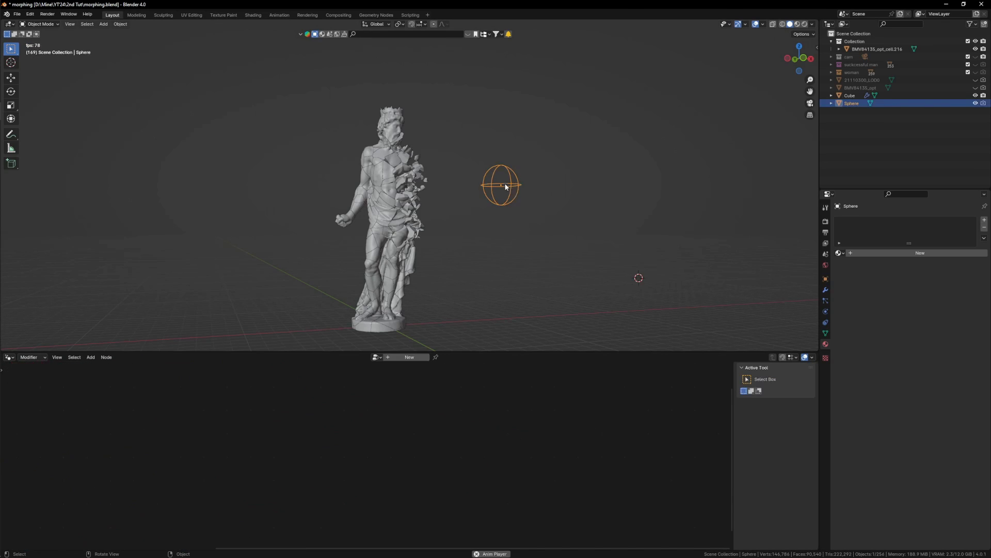
key("s")
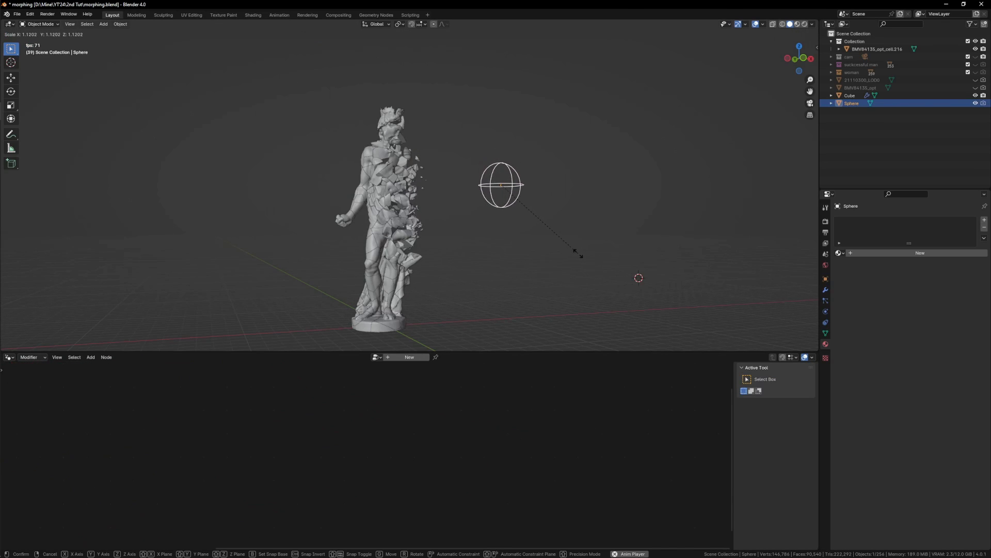
left_click(579, 253)
Step: Select the man statue object and switch the viewport to material preview shading
left_click(385, 206)
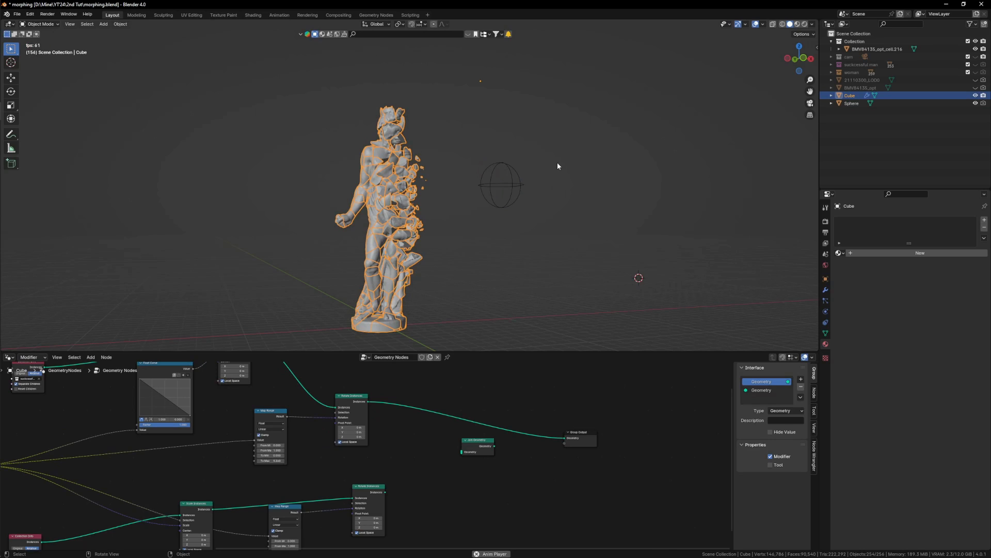
key("z")
left_click(562, 197)
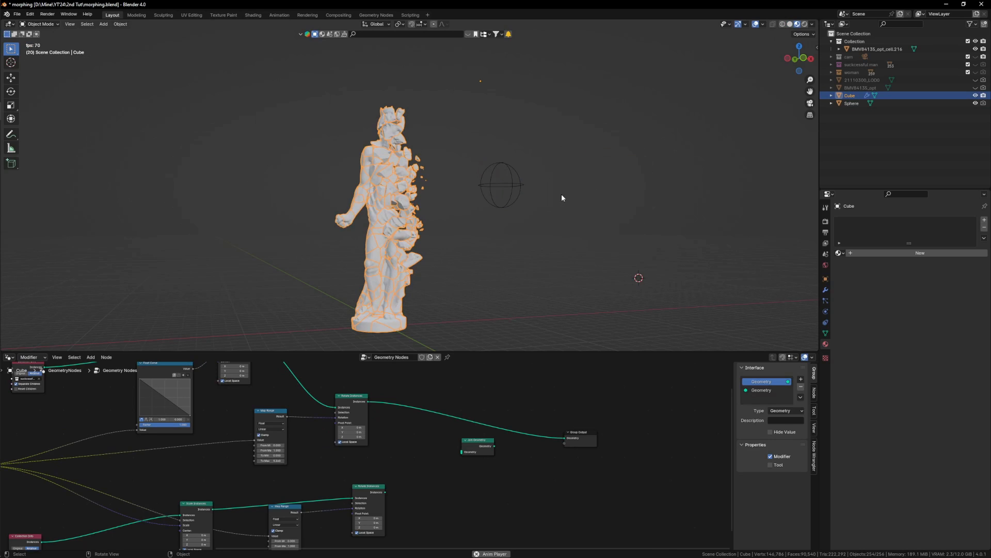
middle_click_drag(406, 224, 380, 230)
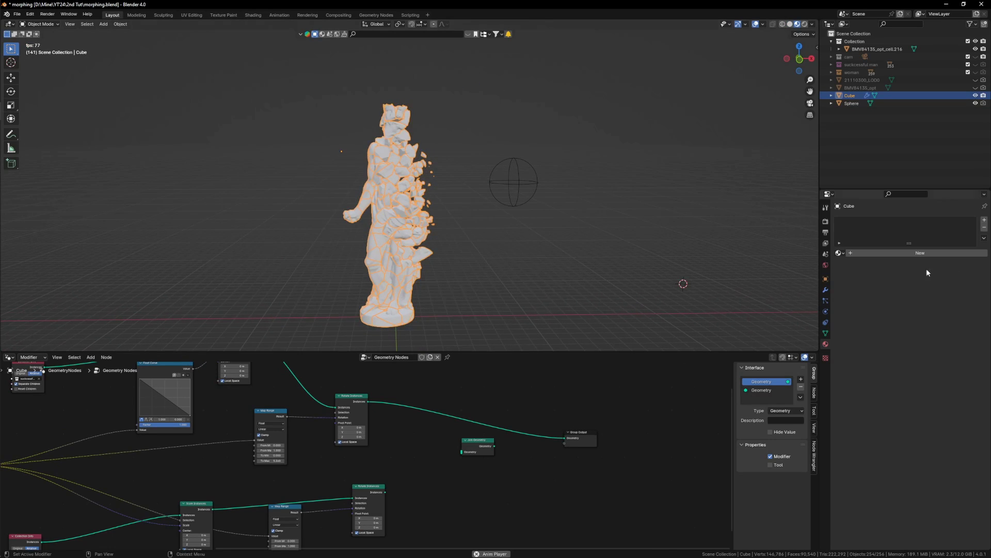
Step: Add a material slot to the statue object and create a new material named Man in it
left_click(985, 220)
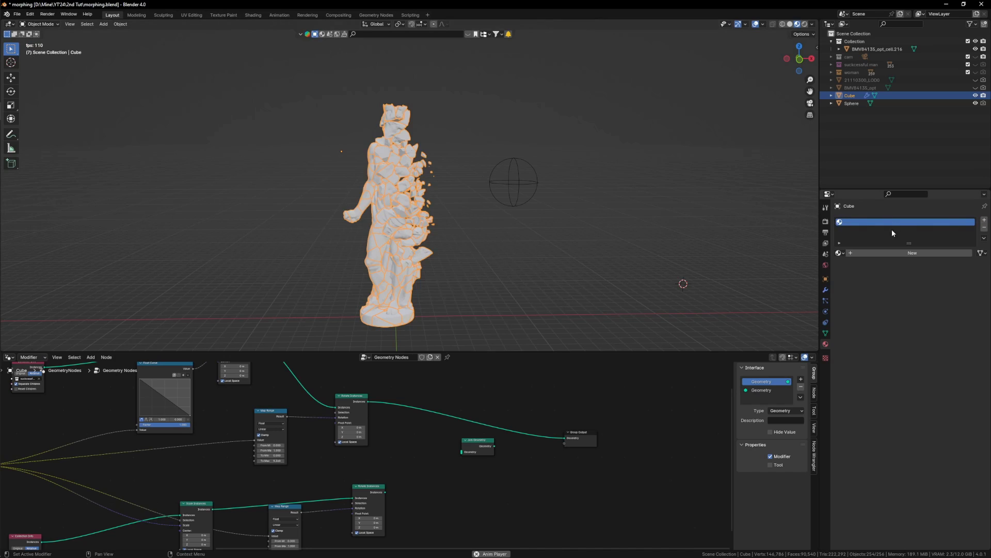
left_click(894, 253)
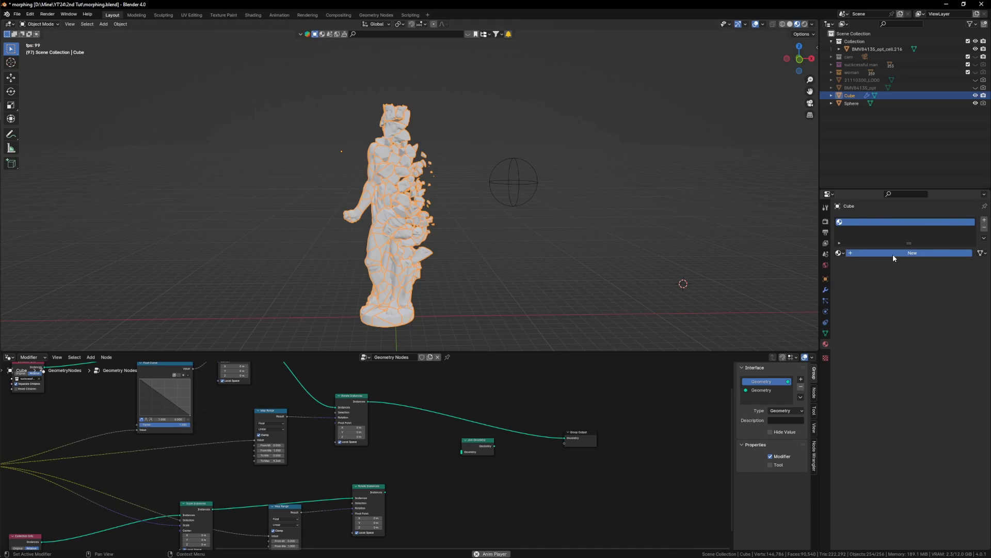
double_click(853, 221)
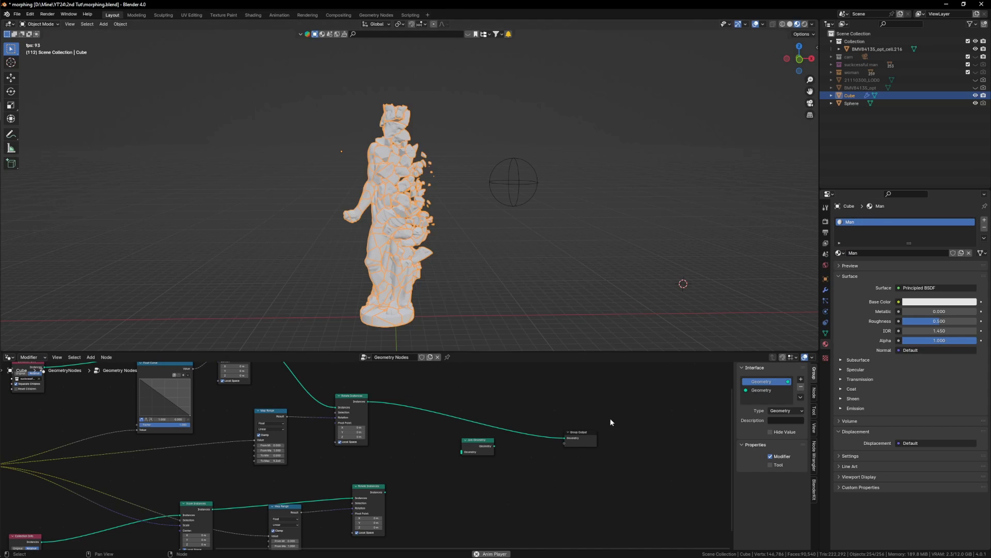
Step: Move the sphere away from the man statue and back toward it, and scale it down slightly to test the fracturing
left_click(520, 204)
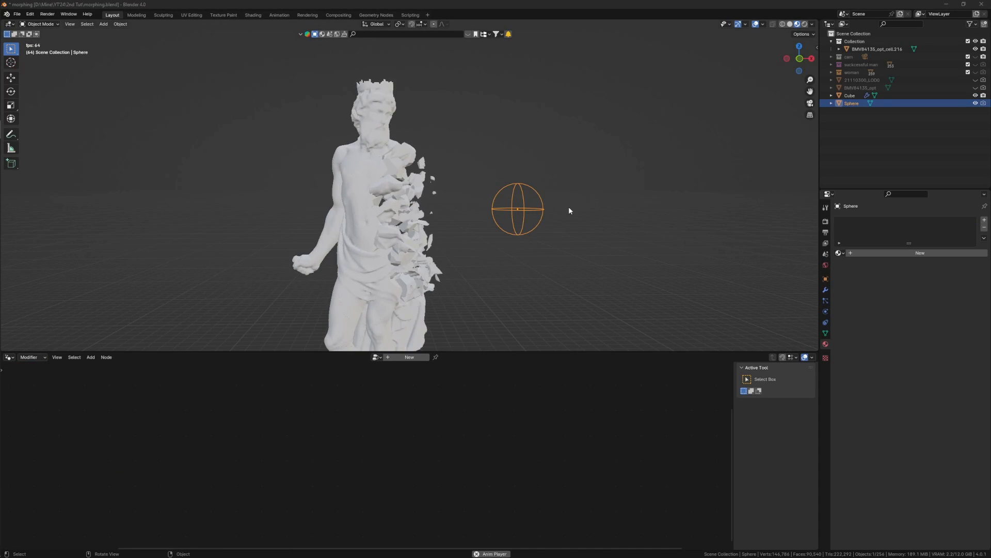
left_click(569, 207)
left_click(522, 203)
key("g")
left_click(599, 196)
middle_click_drag(379, 207, 384, 207)
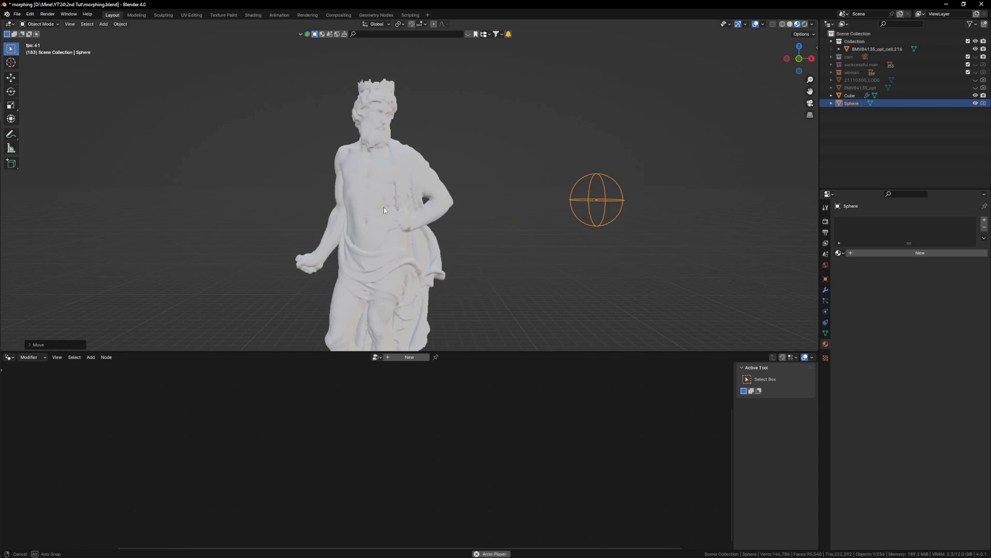
key("g")
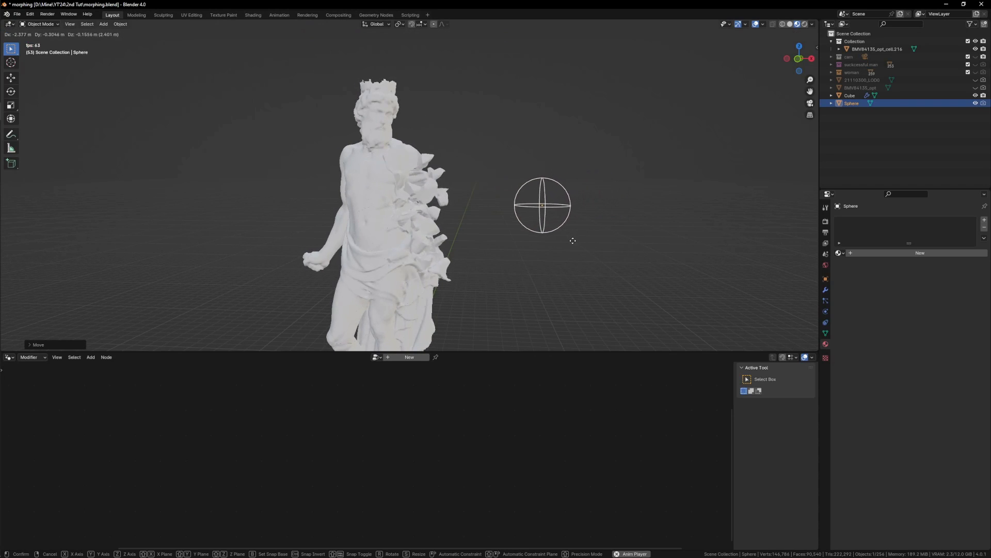
left_click(551, 237)
key("s")
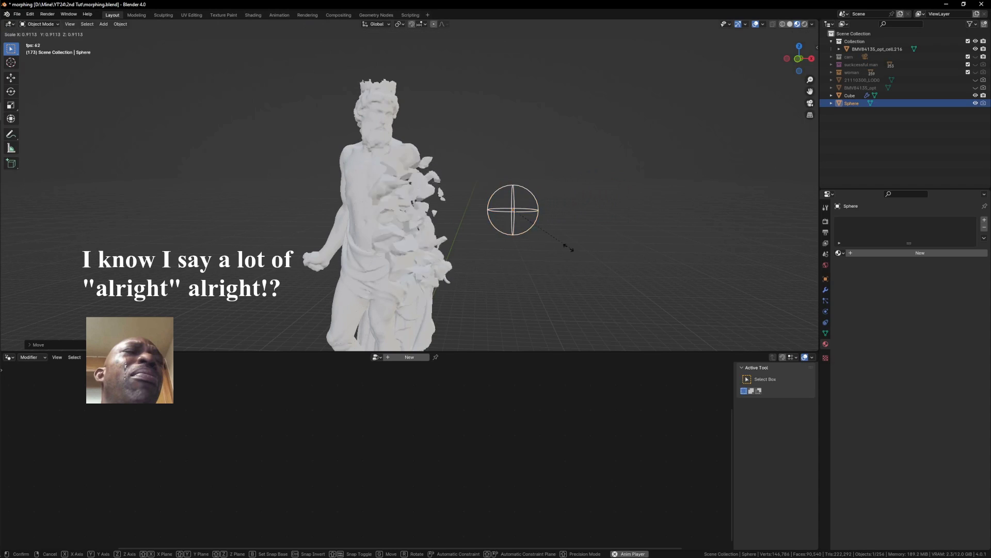
left_click(525, 250)
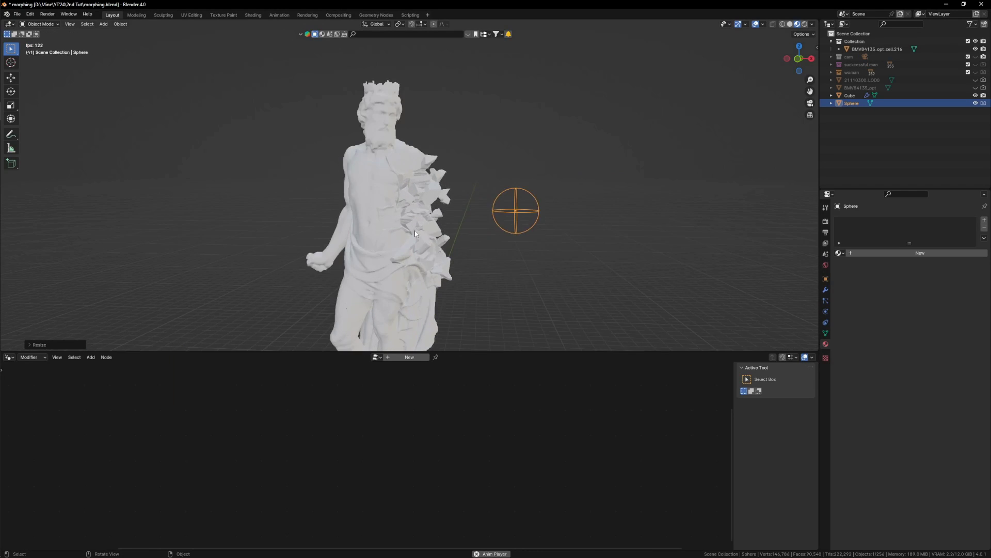
Step: Inspect the fractured pieces along the man's torso up close, and move the sphere beside them to see how they respond
scroll(423, 215, "up", 3)
middle_click_drag(424, 196, 438, 155)
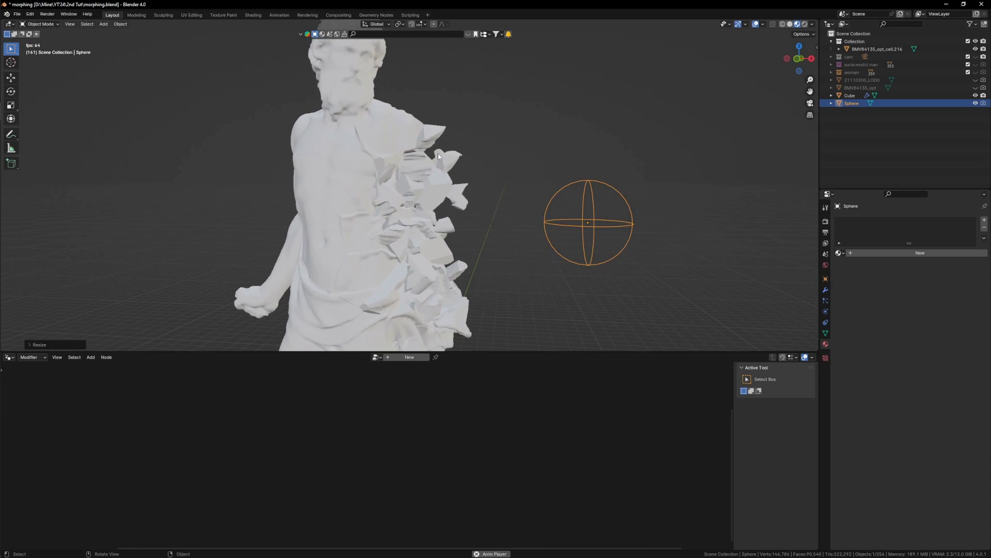
left_click(415, 219)
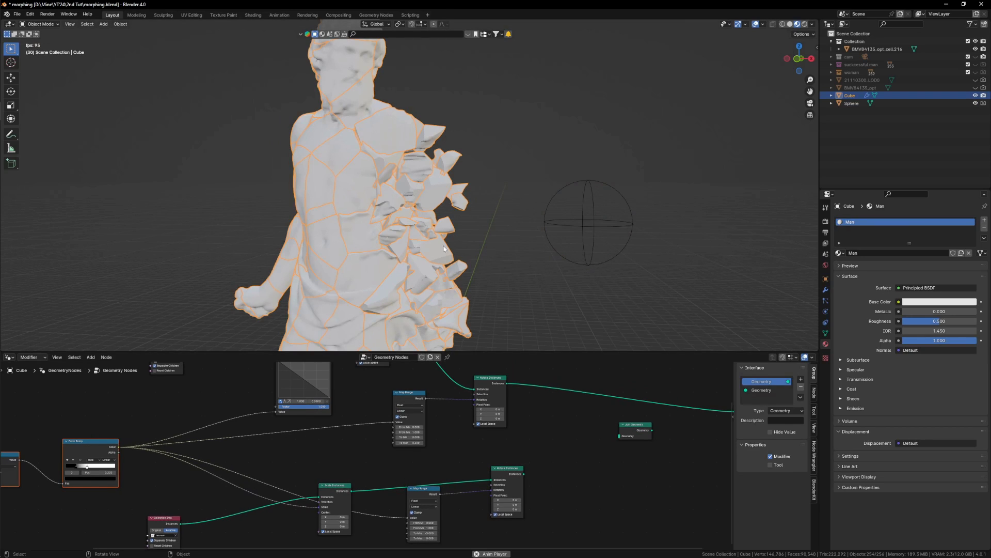
left_click(494, 221)
scroll(425, 207, "down", 2)
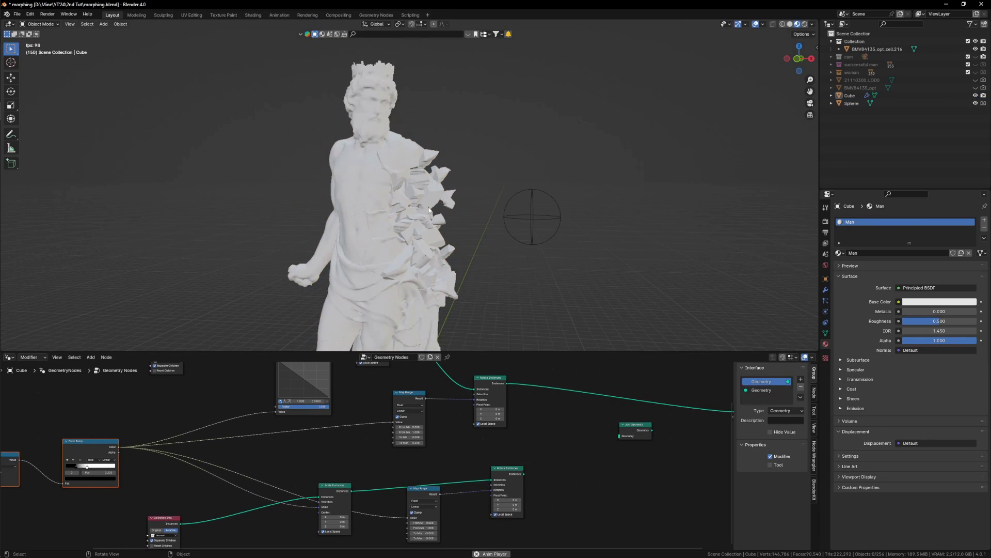
left_click(541, 225)
key("g")
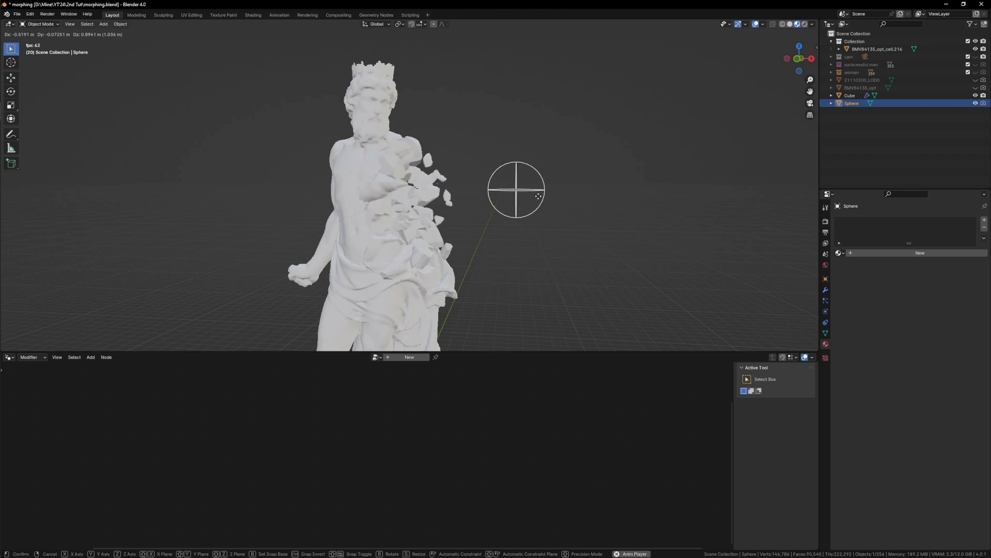
left_click(557, 225)
Step: Reselect the statue object and review the Object Info, Geometry Proximity, Divide and Color Ramp nodes driving the effect
left_click(439, 248)
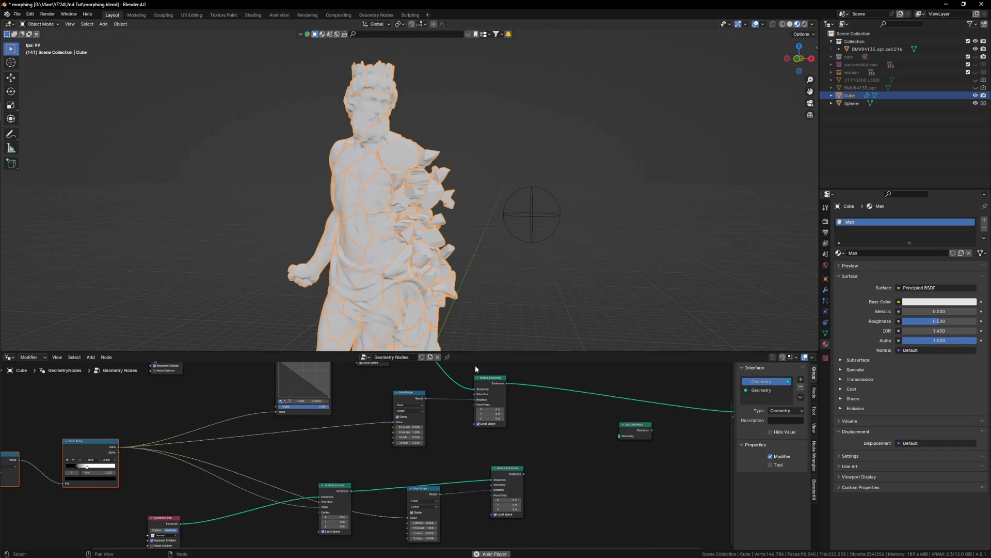
scroll(487, 416, "down", 2)
middle_click_drag(398, 479, 555, 475)
scroll(404, 483, "up", 5)
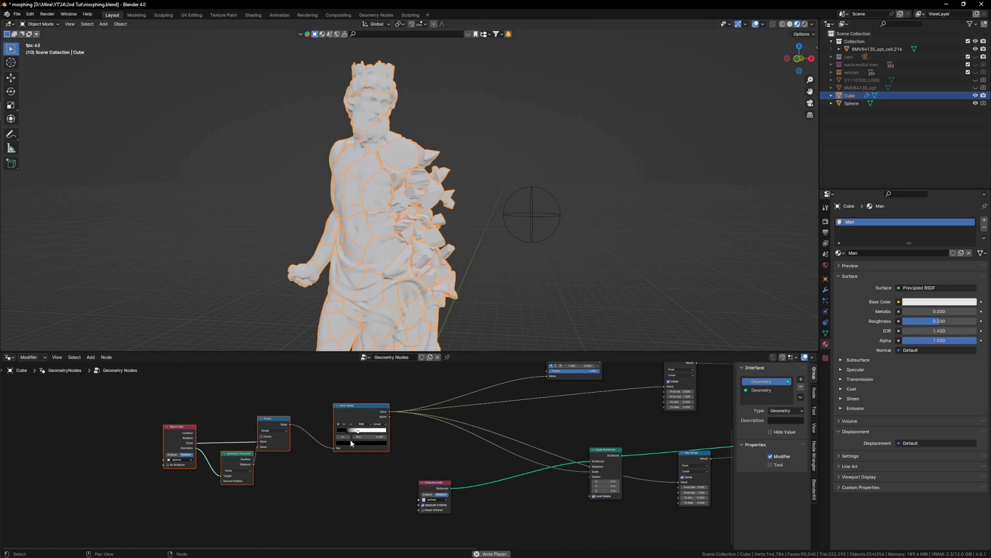
left_click_drag(356, 416, 369, 417)
left_click_drag(386, 491, 178, 404)
Step: Insert a Store Named Attribute node between the man's Rotate Instances node and Group Output
scroll(543, 464, "down", 2)
middle_click_drag(544, 464, 365, 485)
scroll(449, 469, "up", 1)
middle_click_drag(682, 440, 524, 450)
scroll(523, 450, "down", 3)
key("shift+a")
type("s")
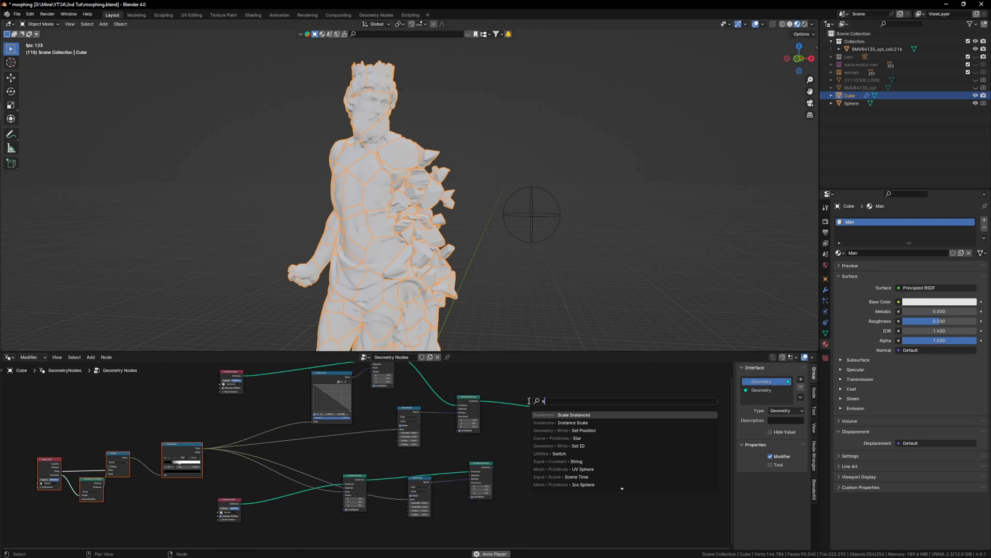
type("to")
left_click(585, 414)
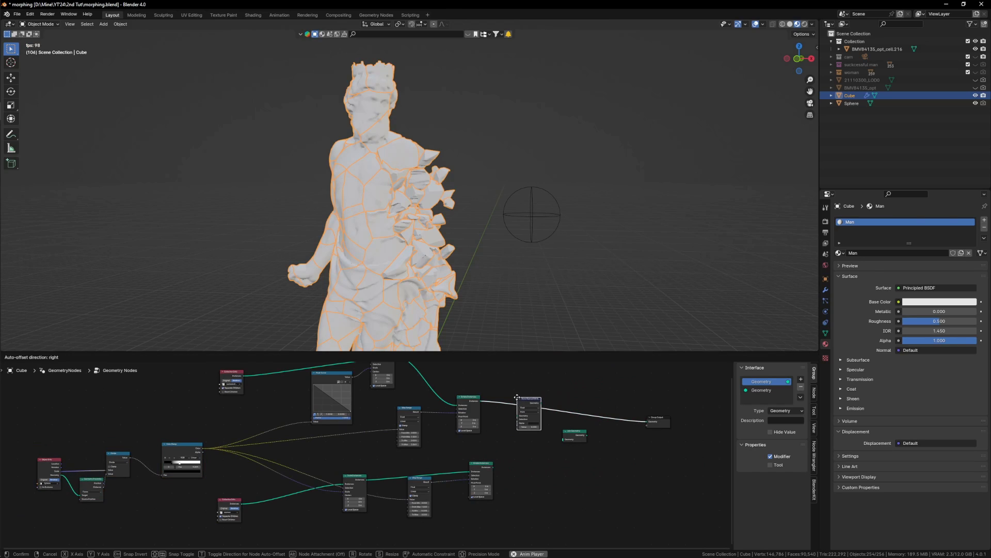
left_click(517, 398)
Step: Name the stored attribute "col" and set its domain to Instance
scroll(531, 424, "up", 3)
left_click(533, 422)
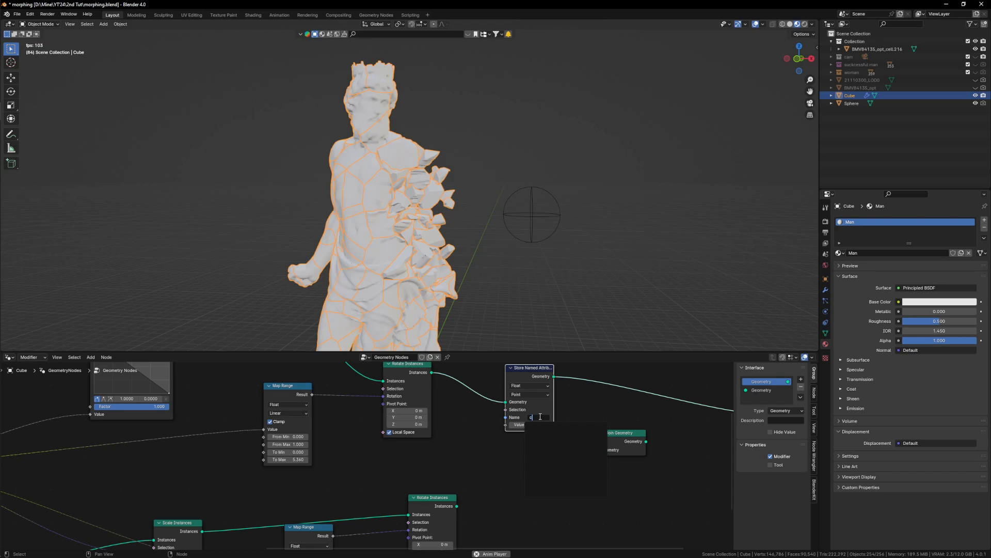
scroll(516, 447, "up", 2)
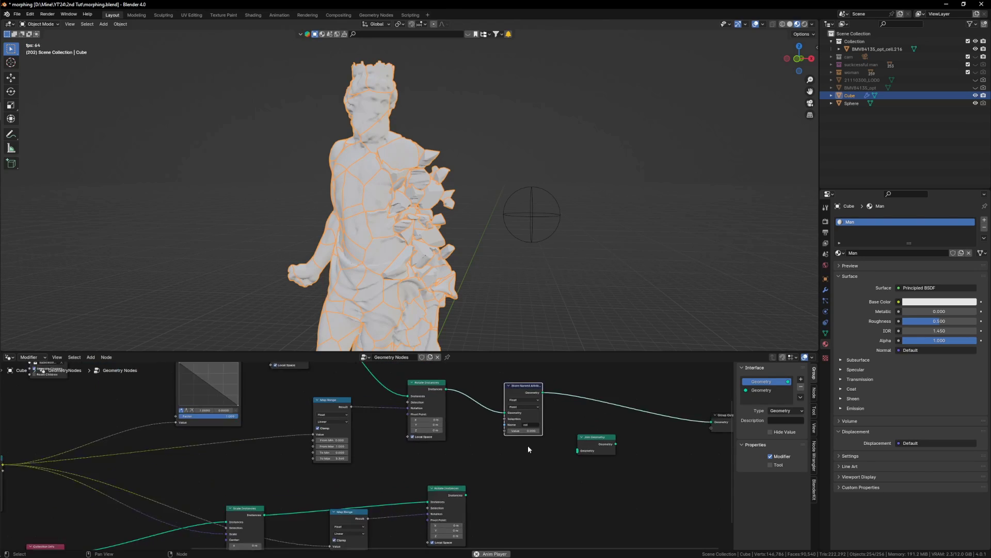
left_click(528, 392)
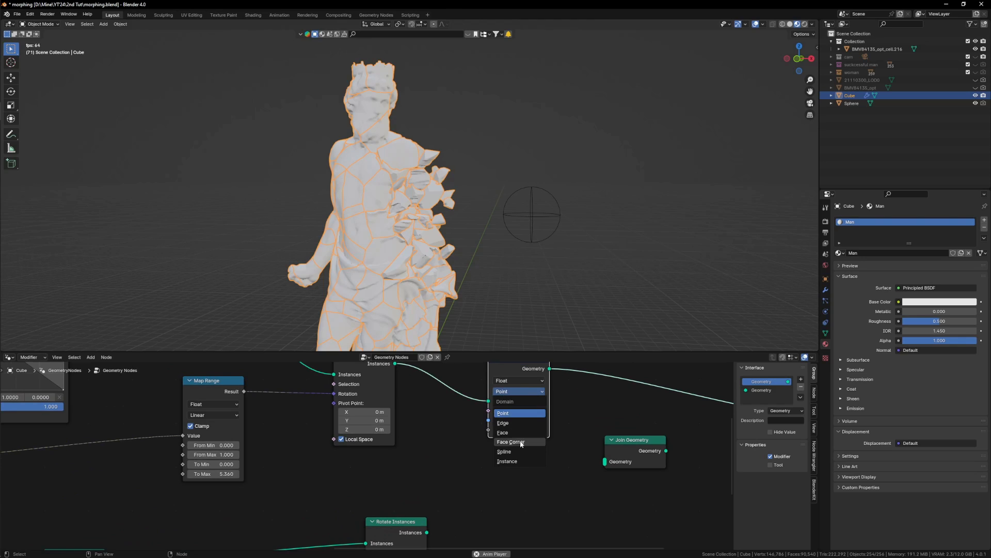
left_click(507, 461)
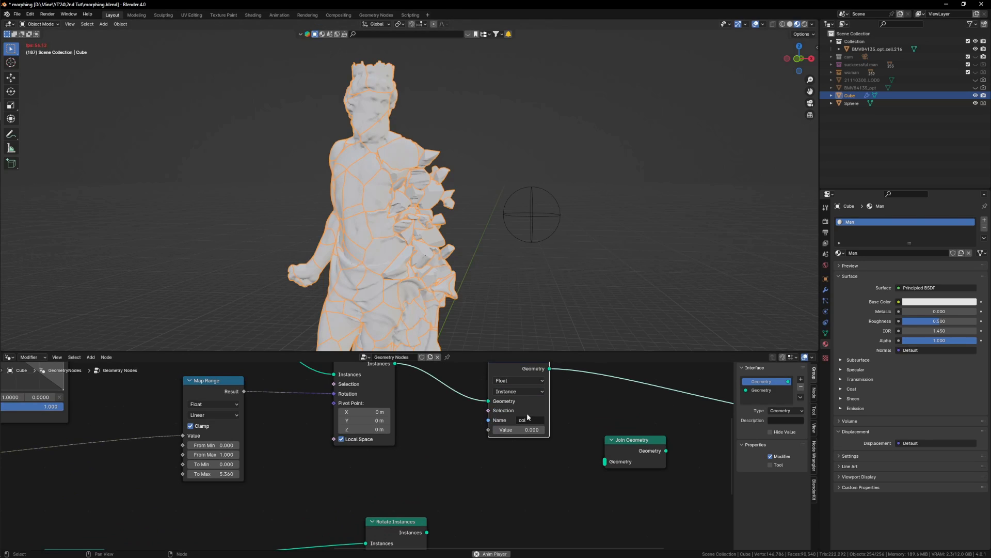
Step: Link the Color Ramp's Color output to the Value input of the Store Named Attribute node
scroll(527, 418, "down", 10)
middle_click_drag(178, 459, 272, 444)
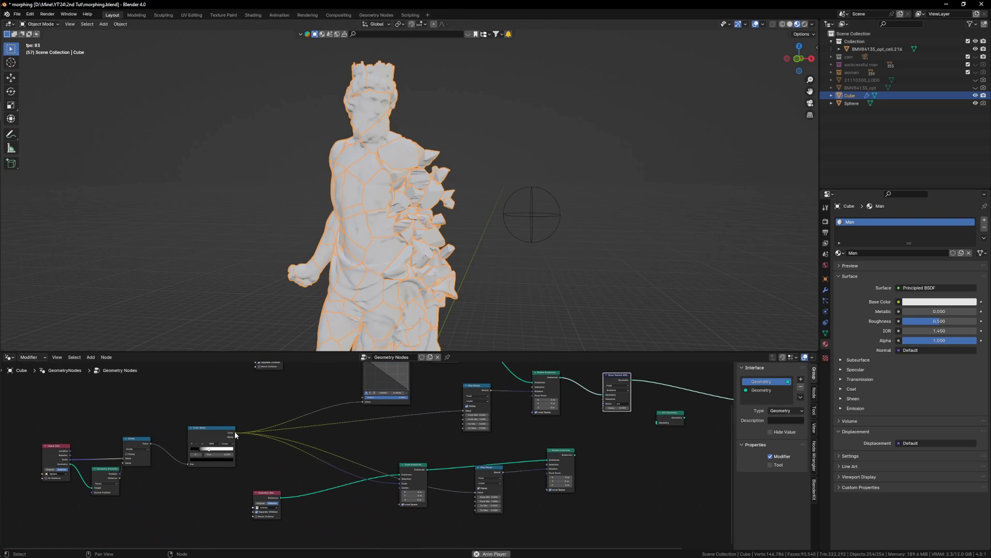
left_click_drag(235, 434, 604, 411)
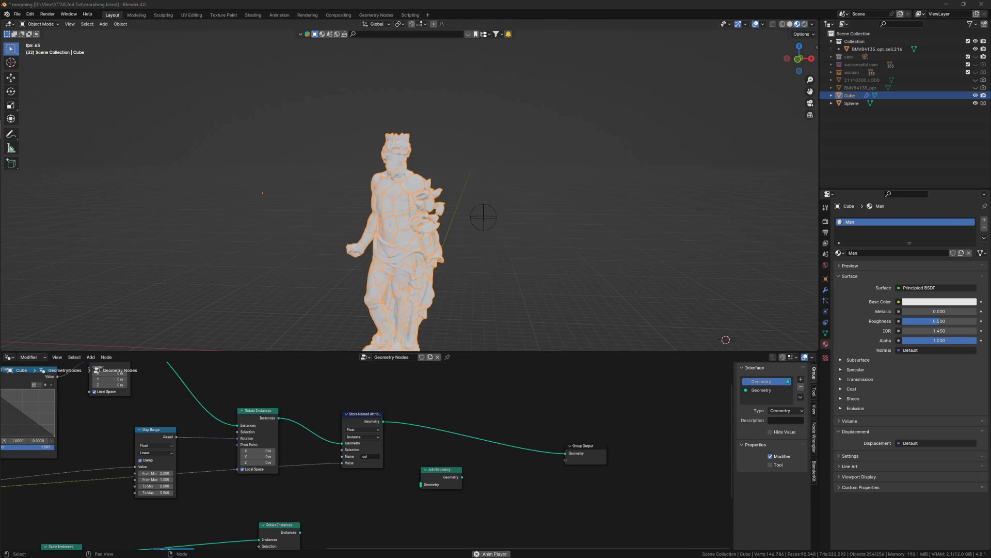
Step: Split the node editor area in two, turn the new part into a Shader Editor, and show the Man material's nodes there
scroll(537, 445, "down", 5)
scroll(563, 438, "up", 4)
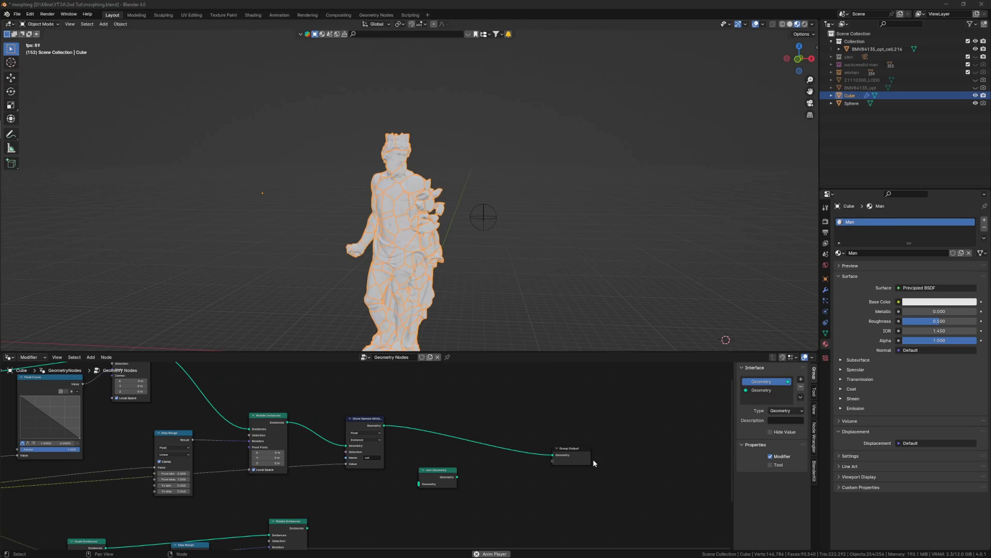
middle_click_drag(711, 405, 673, 392)
left_click_drag(815, 356, 500, 360)
left_click(508, 357)
left_click(532, 428)
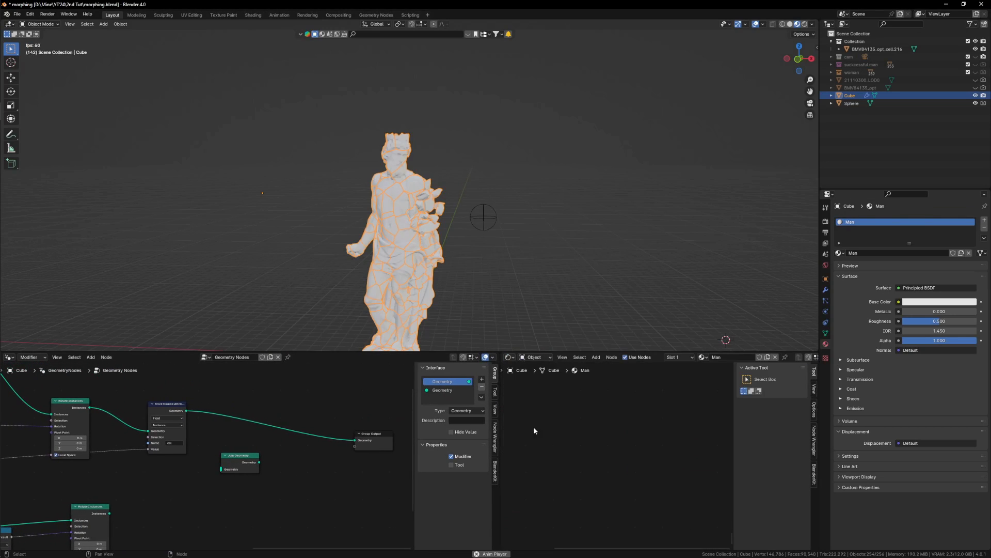
scroll(625, 418, "up", 2)
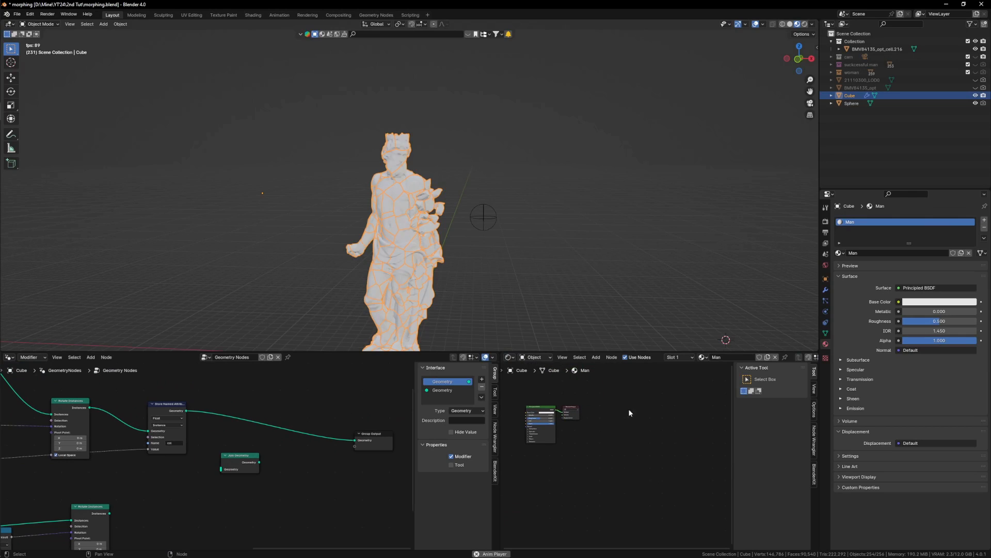
left_click(703, 357)
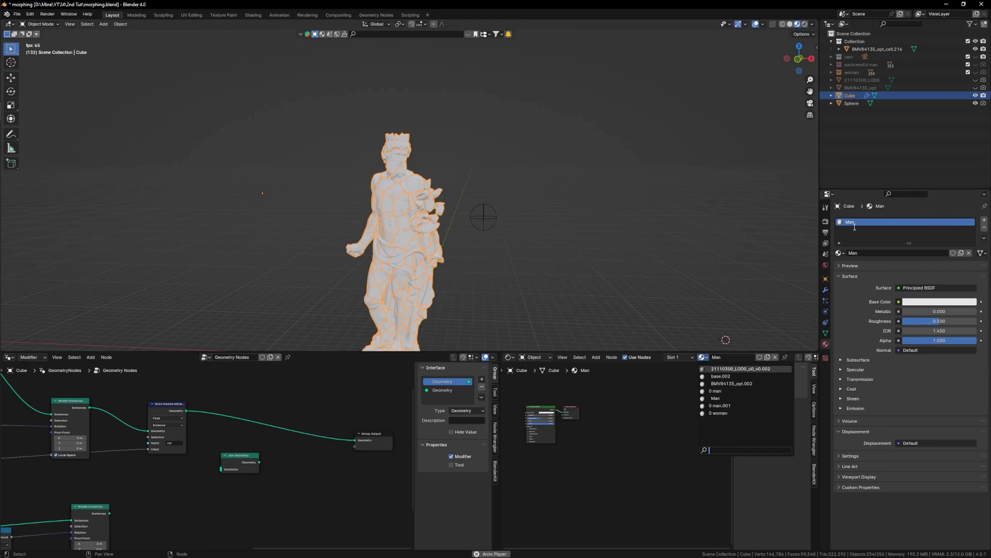
left_click(736, 399)
middle_click_drag(532, 443, 662, 437)
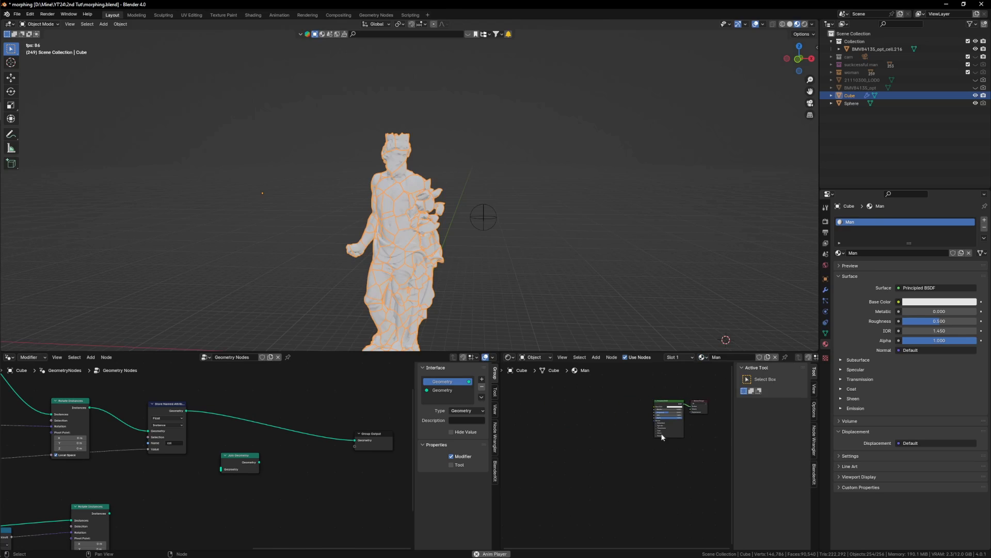
Step: Insert a Set Material node between Store Named Attribute and Group Output, and assign the Man material to it
scroll(273, 452, "up", 1)
scroll(286, 451, "up", 2)
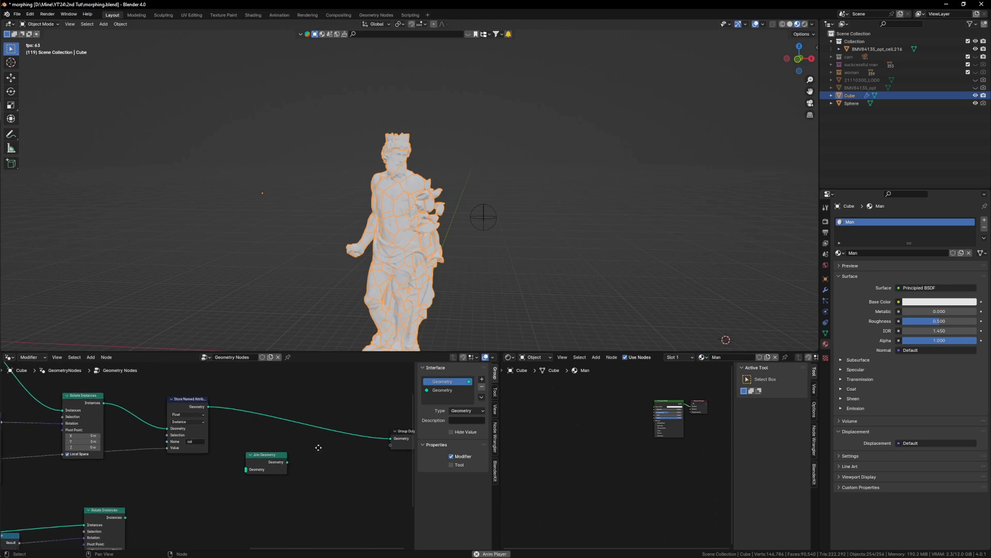
key("shift+a")
type("se")
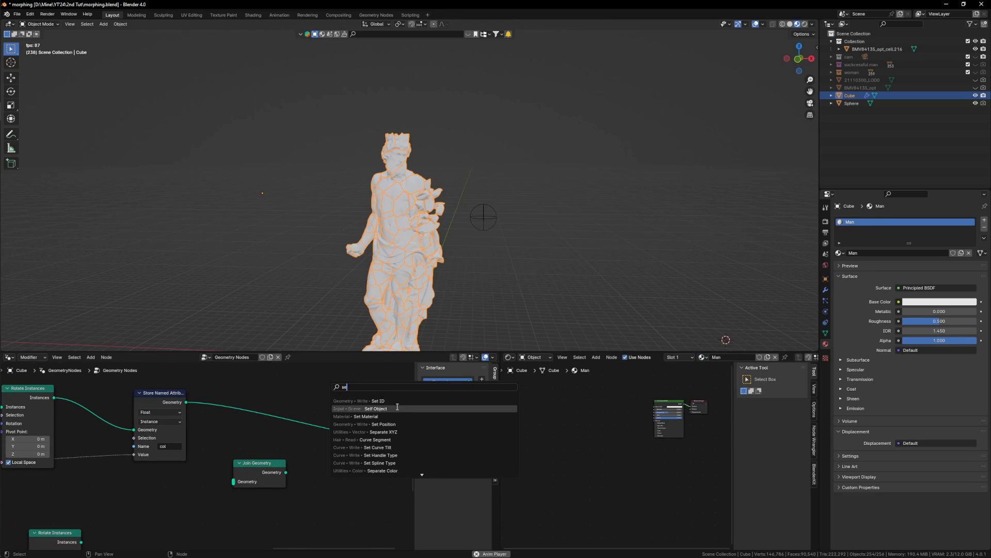
left_click(399, 416)
left_click(288, 407)
scroll(316, 435, "up", 1)
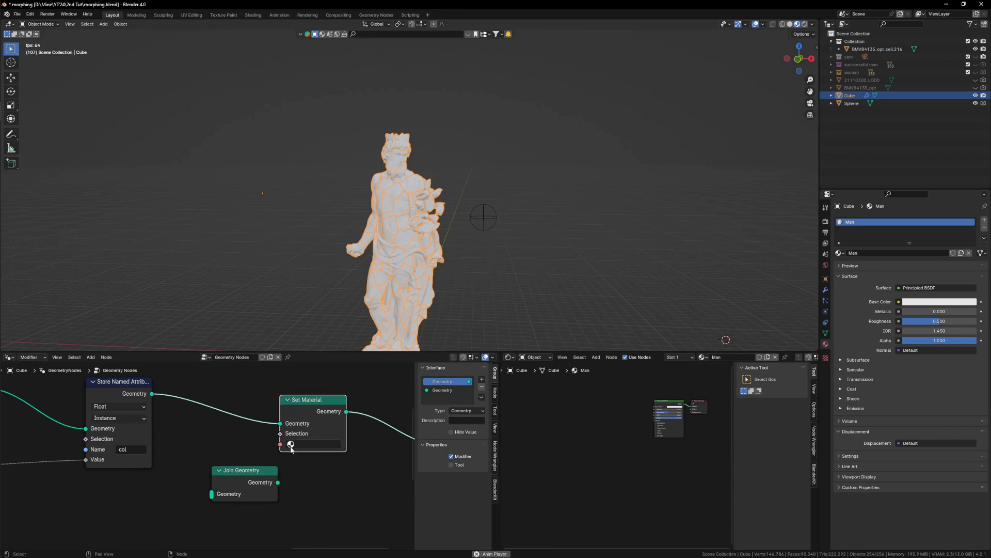
left_click(312, 444)
left_click(332, 484)
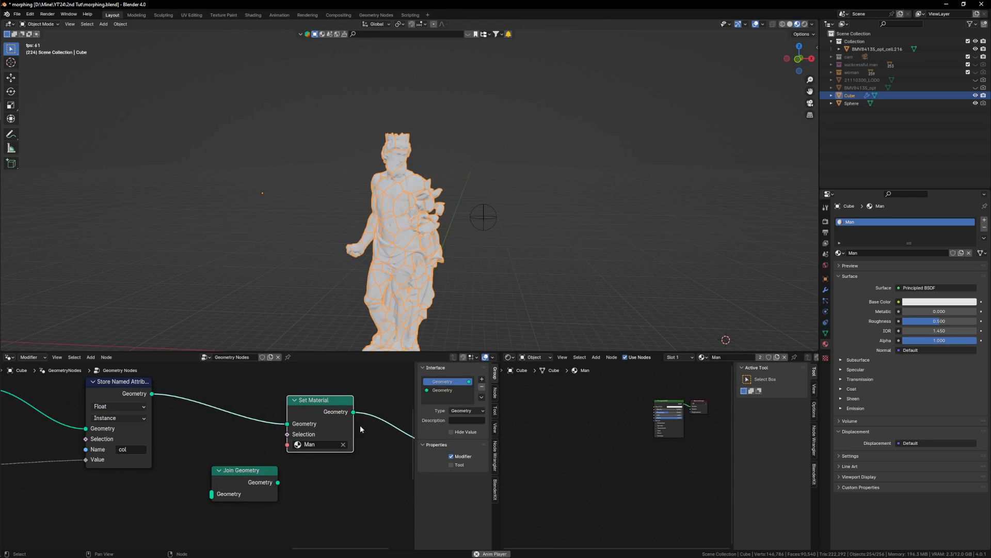
Step: Enlarge the node editors and add an Attribute node named "col" to the Man material's shader nodes
scroll(619, 419, "up", 3)
middle_click_drag(681, 466, 667, 464)
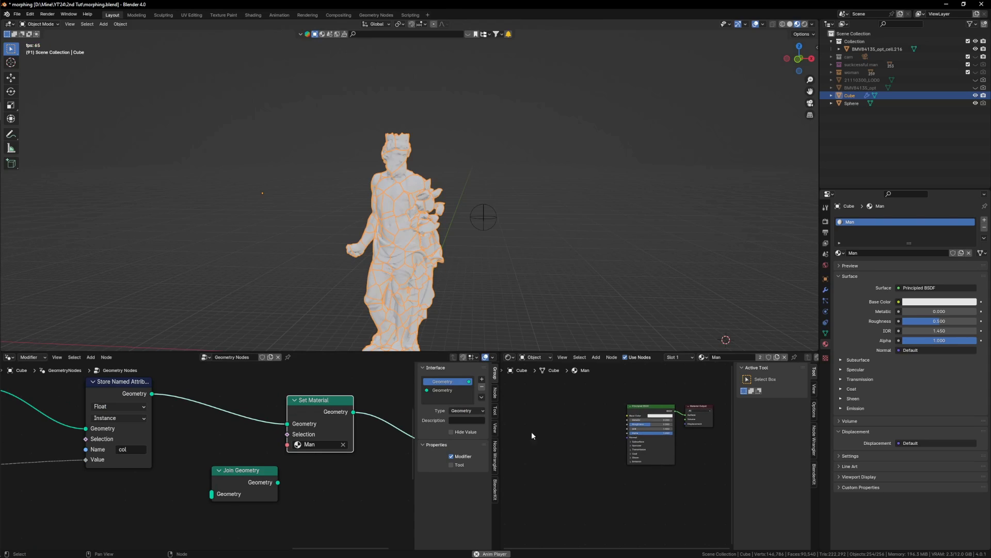
left_click_drag(541, 352, 542, 285)
key("shift+a")
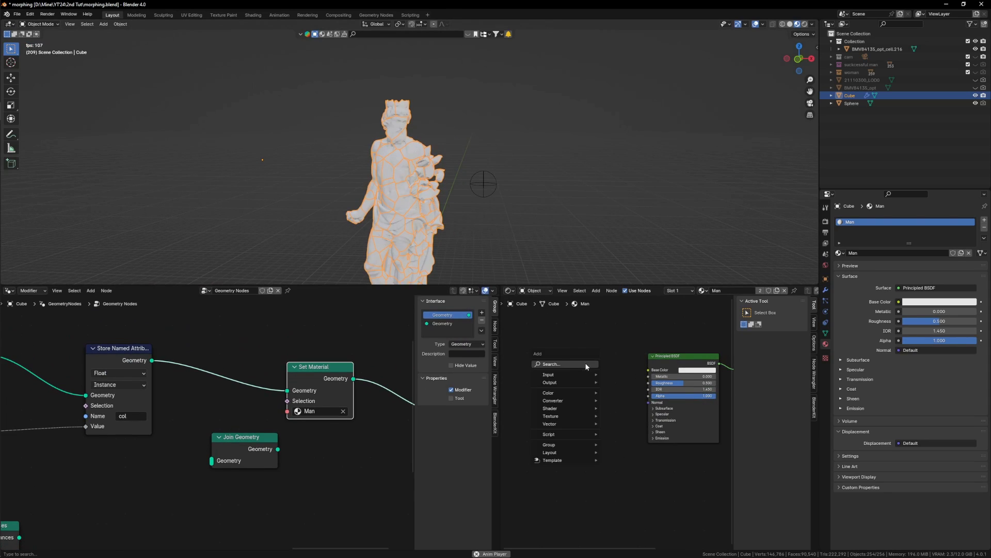
left_click(585, 363)
type("at")
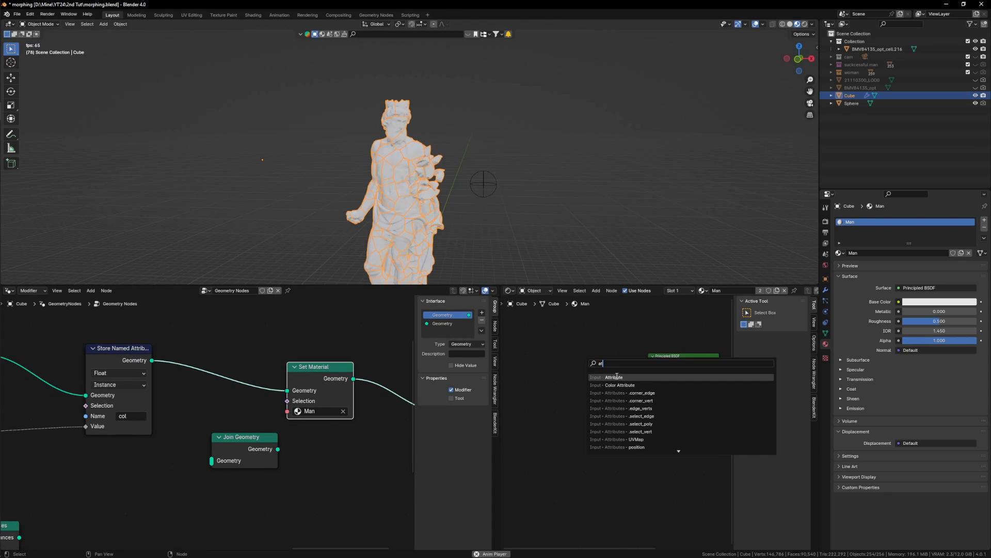
left_click(617, 376)
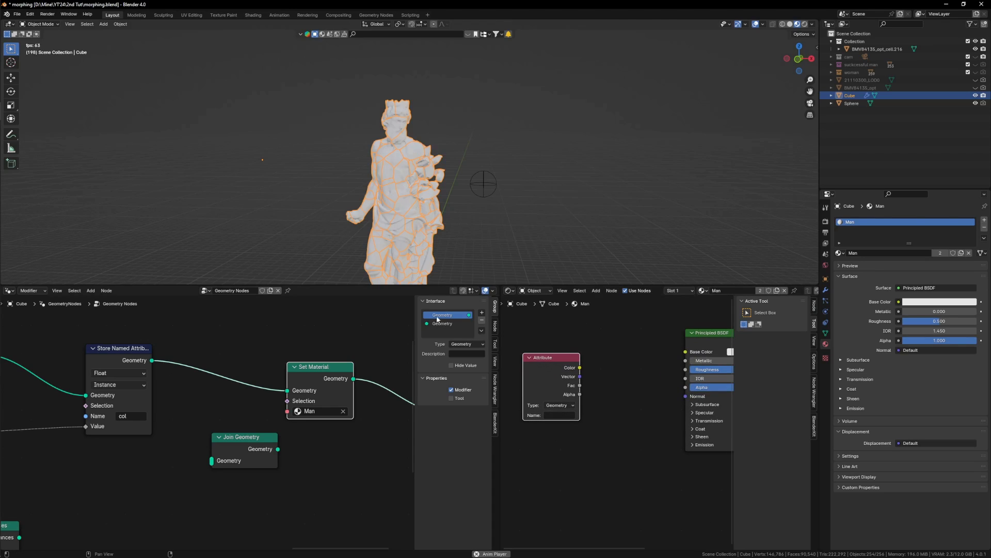
left_click(126, 416)
key("Return")
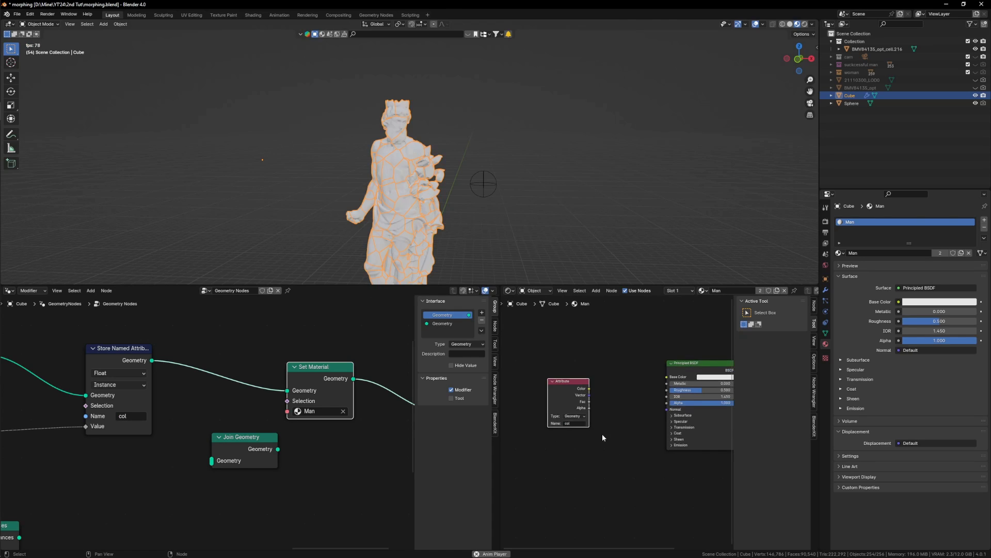
Step: Link the Attribute node's Color output to the Base Color of the Principled BSDF
scroll(583, 408, "down", 2)
left_click_drag(564, 382, 657, 381)
left_click(521, 195)
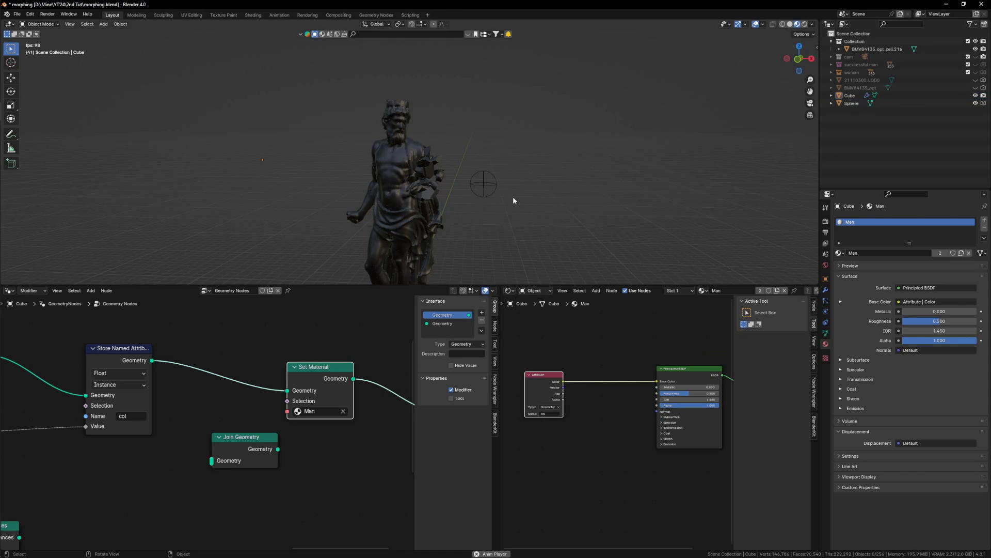
Step: Make room after the Store Named Attribute node and add a Realize Instances node above the link to Set Material
scroll(240, 395, "down", 2)
scroll(240, 397, "up", 1)
middle_click_drag(190, 380, 288, 378)
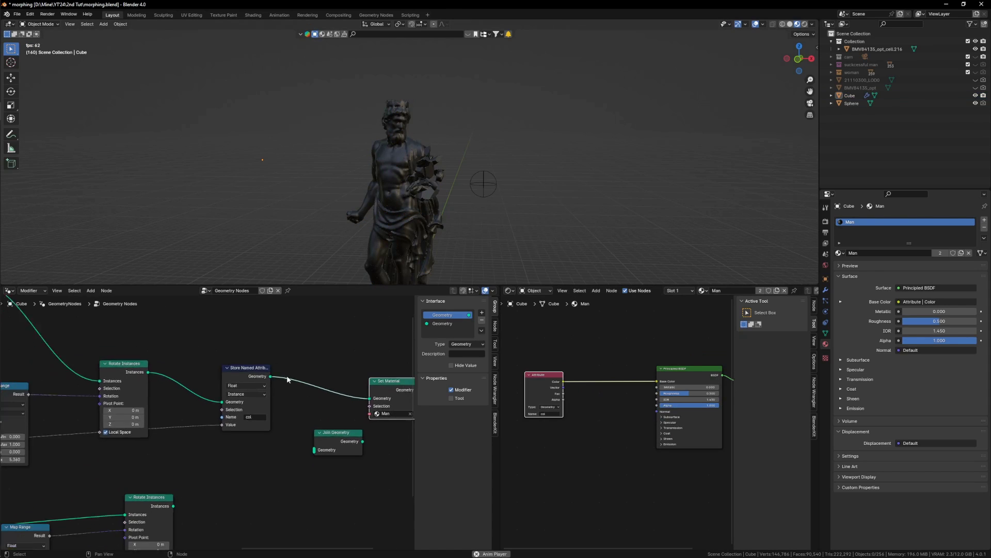
scroll(261, 392, "down", 1)
left_click_drag(251, 377, 214, 379)
key("shift+a")
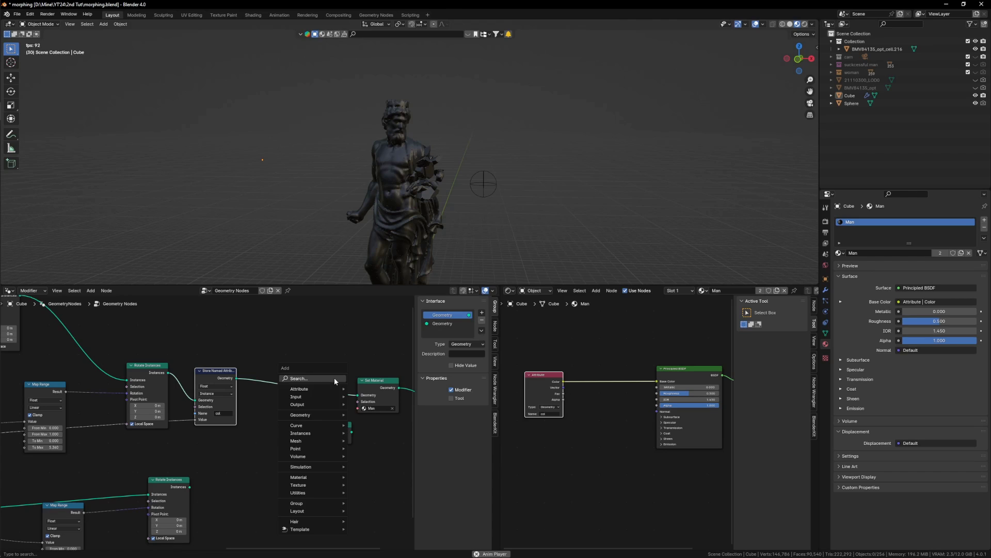
type("rea")
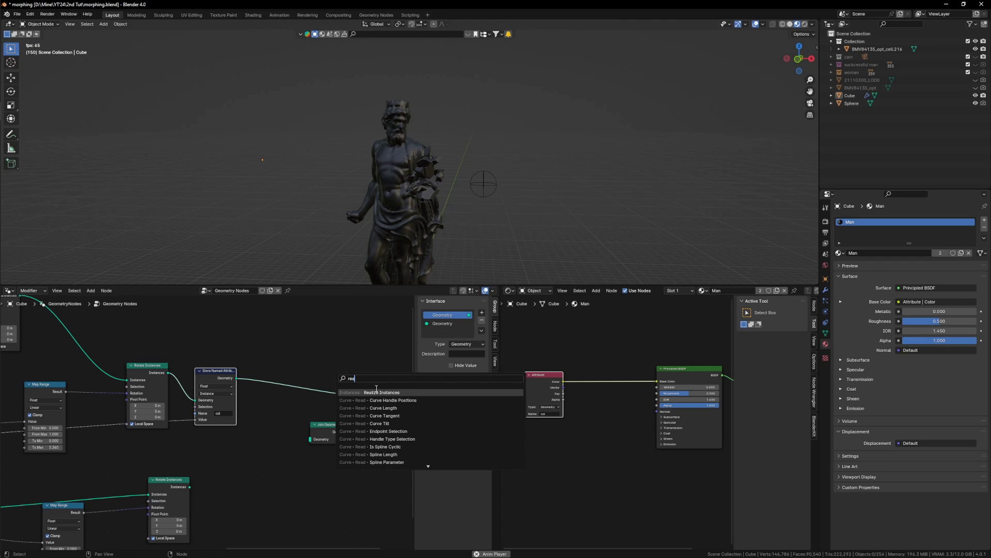
key("Return")
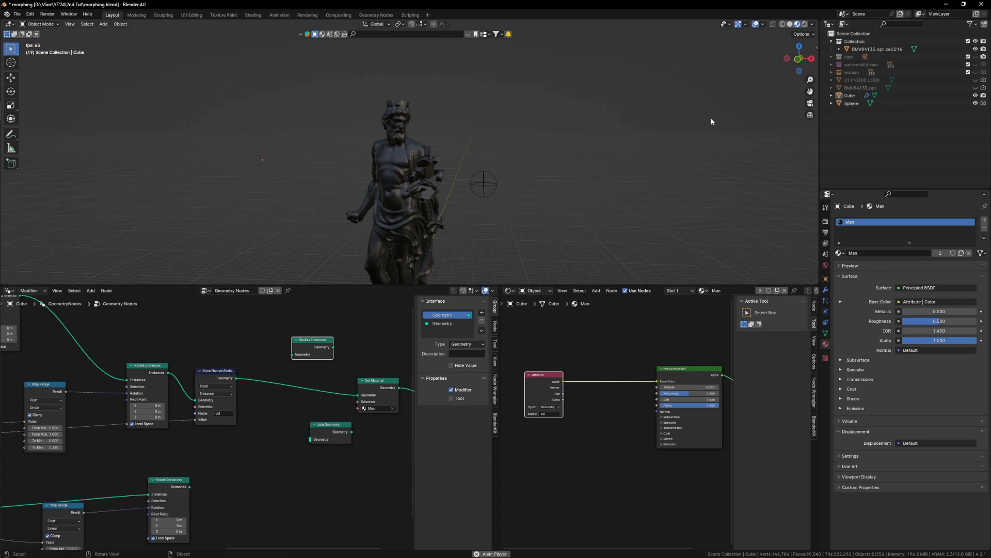
Step: Split the 3D viewport, turn the new part into a wider Spreadsheet editor, and select the statue object
left_click_drag(817, 21, 624, 27)
left_click(633, 25)
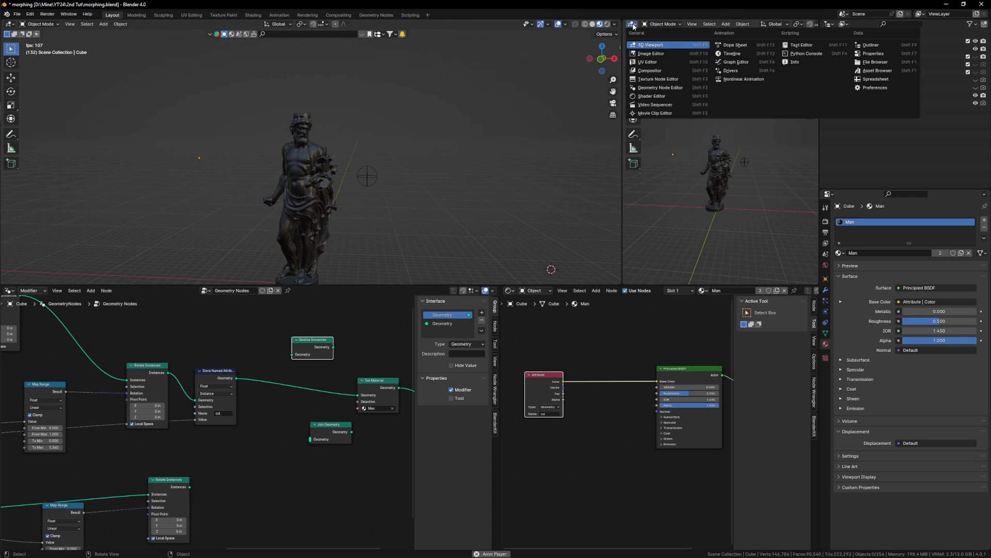
left_click(878, 79)
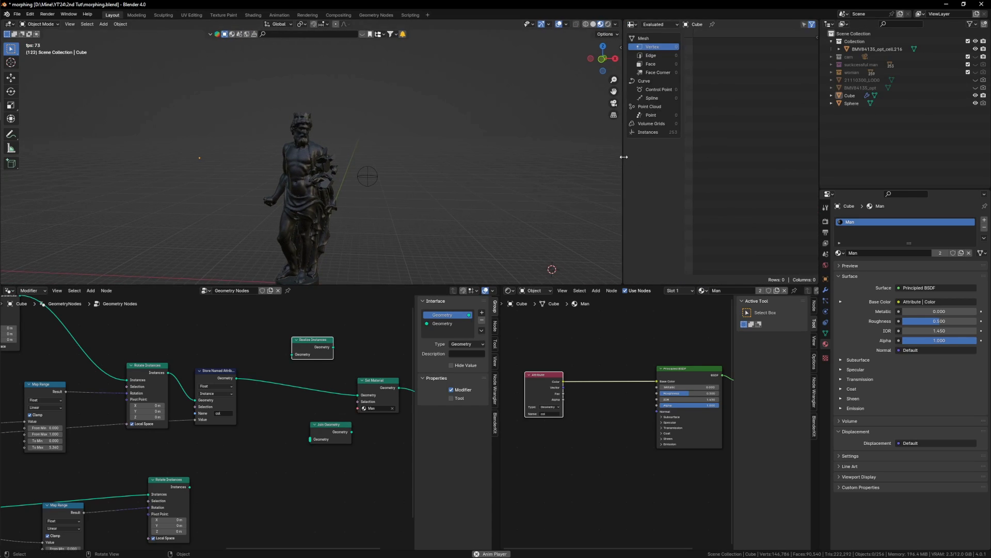
left_click_drag(625, 156, 499, 157)
left_click(244, 175)
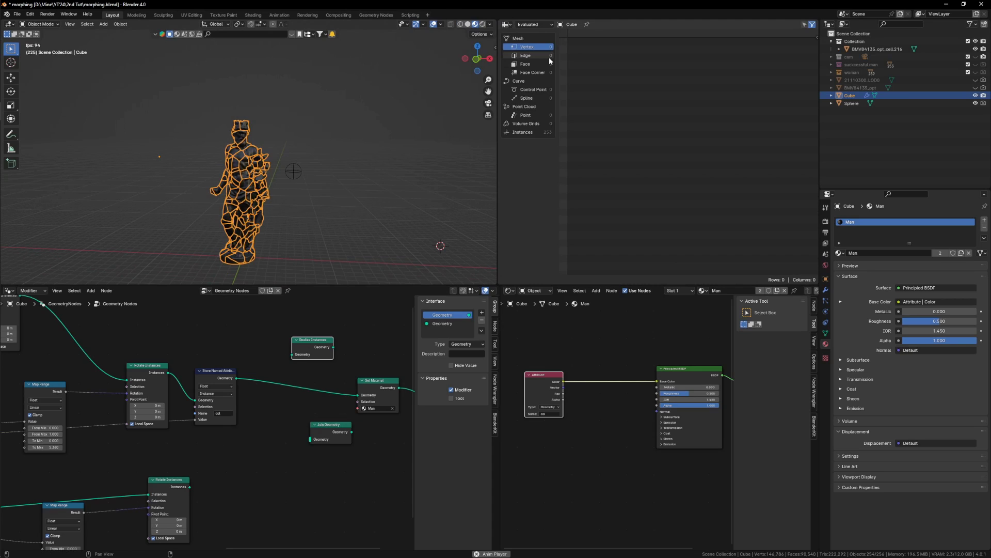
Step: Insert the Realize Instances node into the link between Store Named Attribute and Set Material
mouse_move(311, 341)
left_mouse_down()
mouse_move(330, 345)
mouse_move(291, 381)
left_mouse_up()
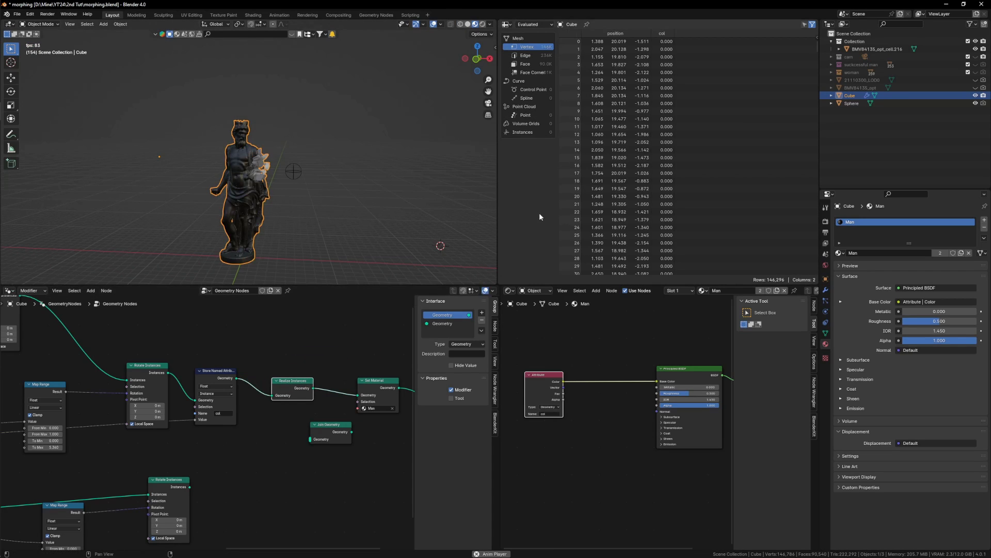
Step: Inspect the statue's edge, face and vertex attributes in the spreadsheet, and join that area back into the 3D viewport
left_click(534, 56)
left_click(535, 64)
left_click(537, 55)
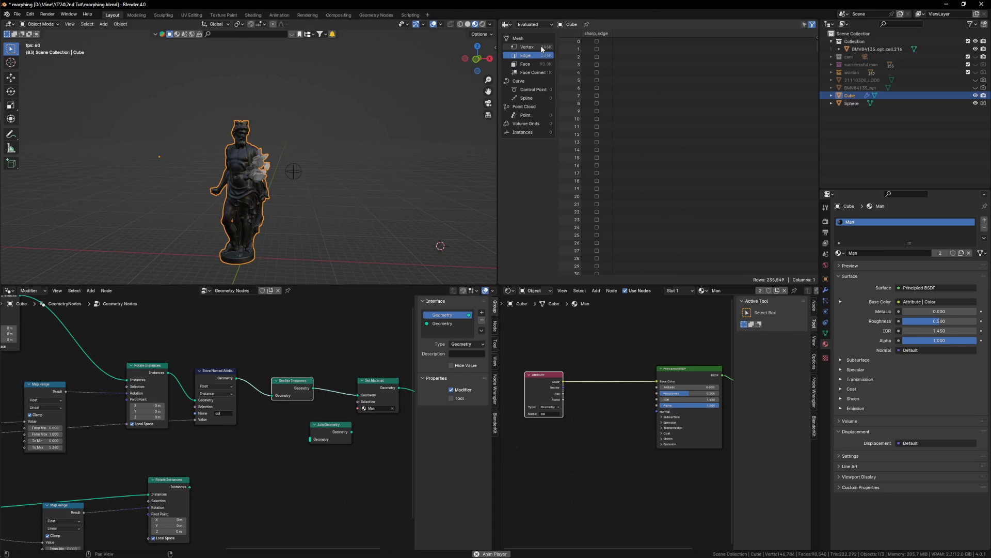
left_click(541, 47)
right_click(497, 136)
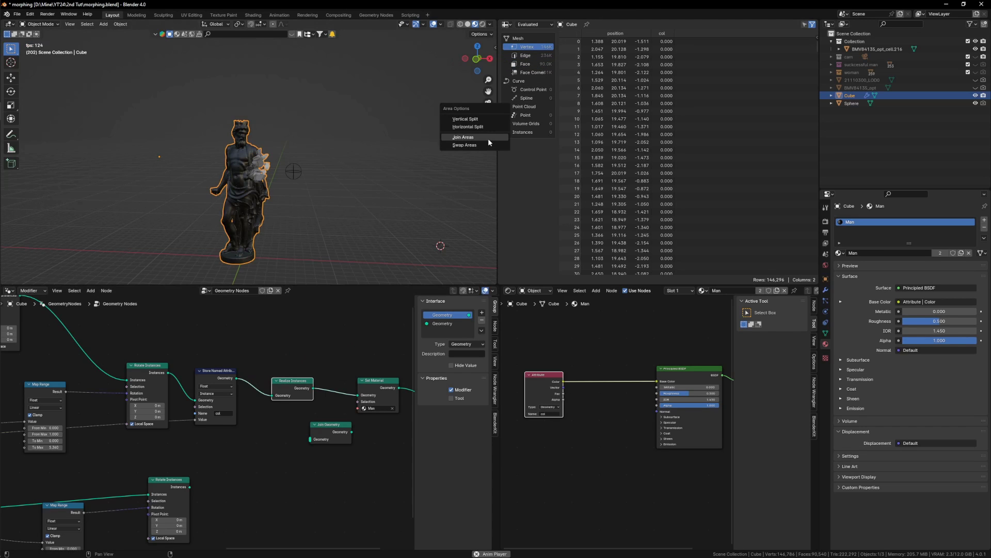
left_click(488, 138)
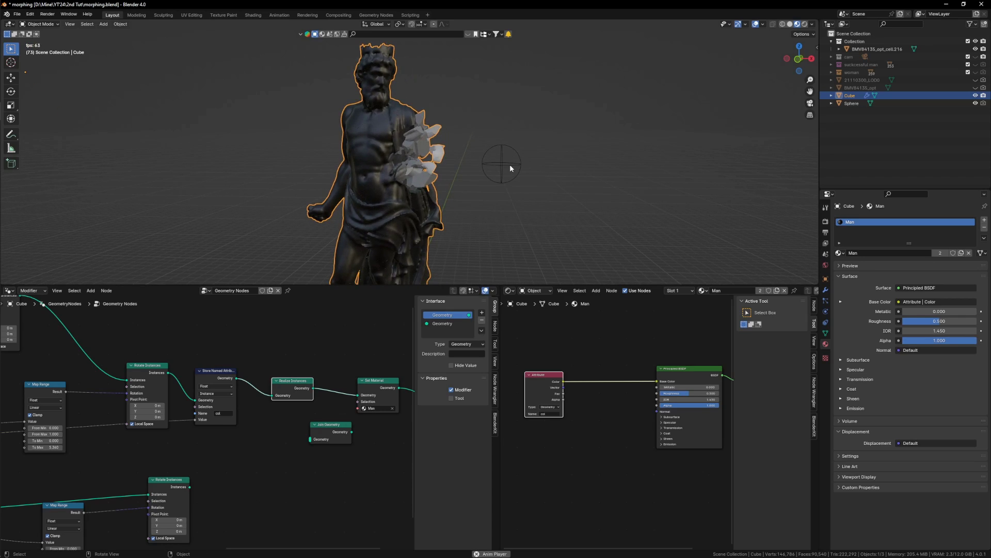
Step: Scale the sphere up by about 1.19 and move it slightly closer to the statue's raised arm
left_click(510, 165)
key("s")
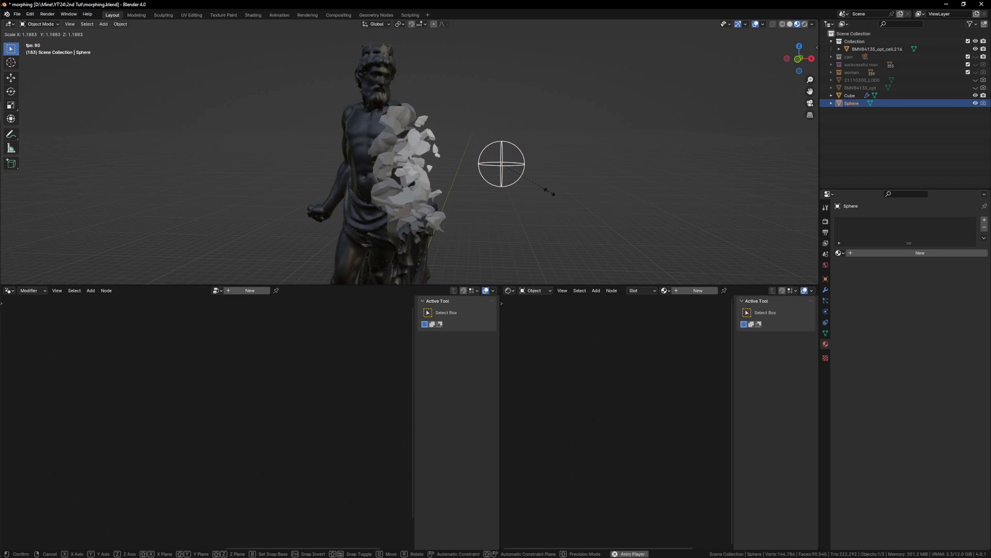
left_click(552, 193)
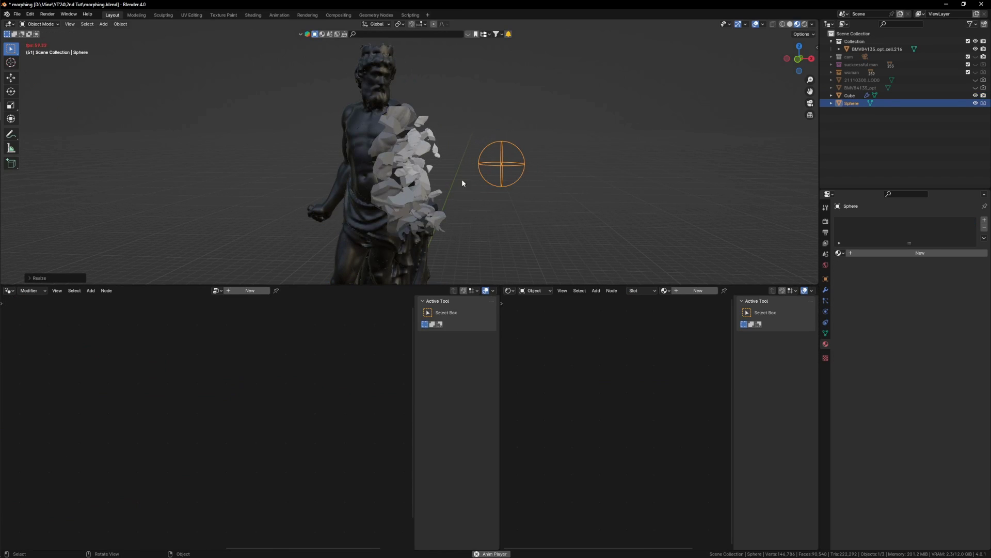
key("g")
left_click(482, 169)
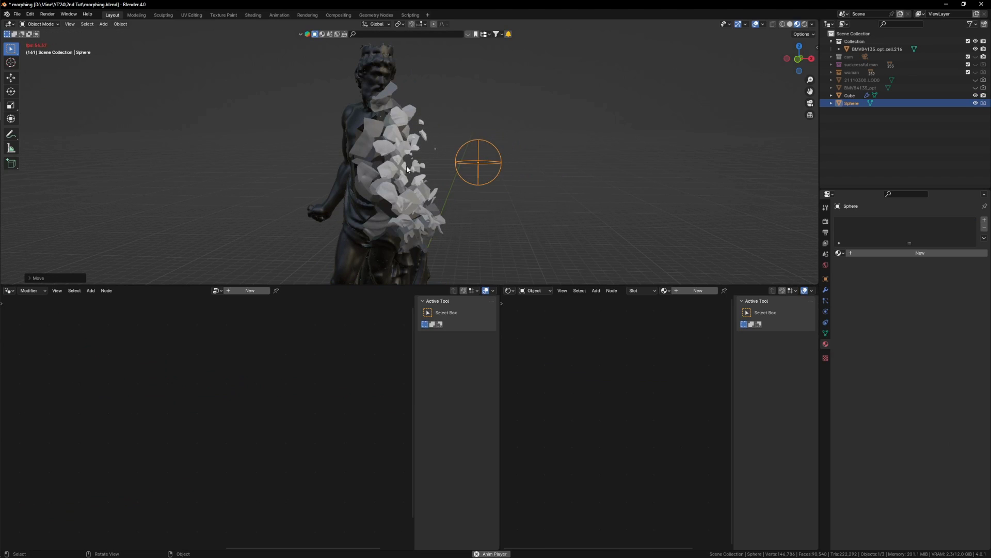
key("g")
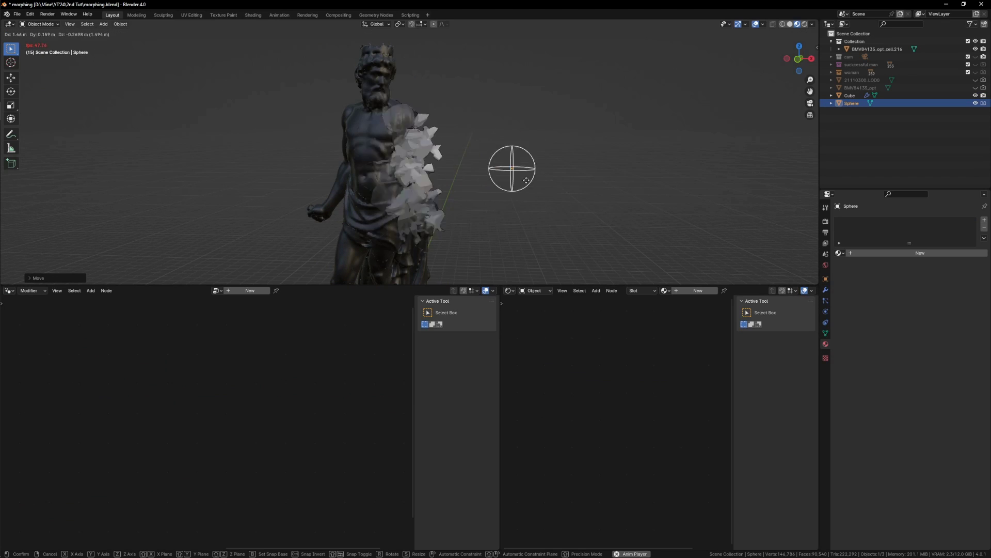
left_click(490, 186)
Step: Select the statue, spread out its shader nodes, and insert a Color Ramp between the Attribute node and Principled BSDF
left_click(397, 174)
middle_click_drag(542, 378, 590, 383)
left_click_drag(590, 384, 530, 386)
key("shift+a")
left_click(619, 356)
type("clo")
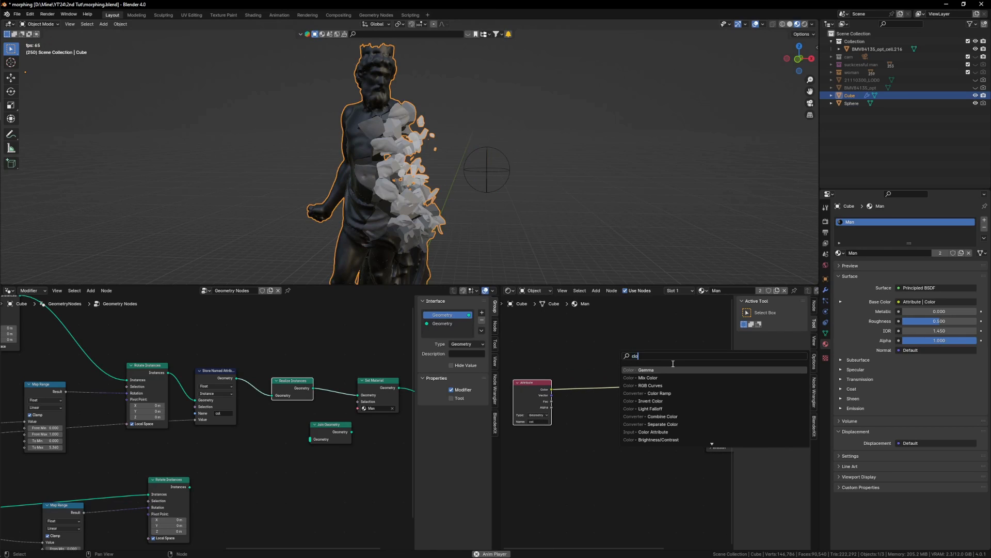
type("ol")
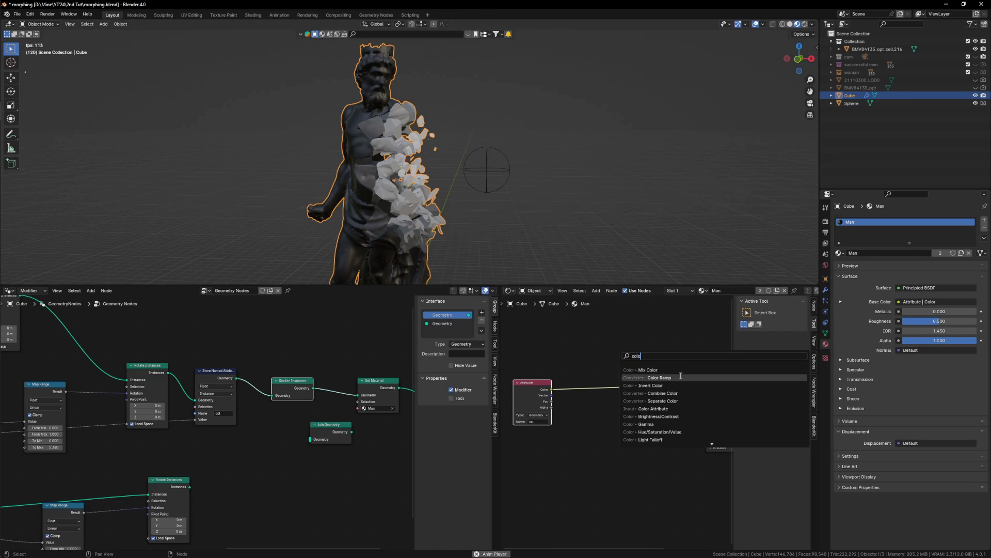
left_click(680, 377)
left_click(597, 365)
scroll(610, 397, "up", 3)
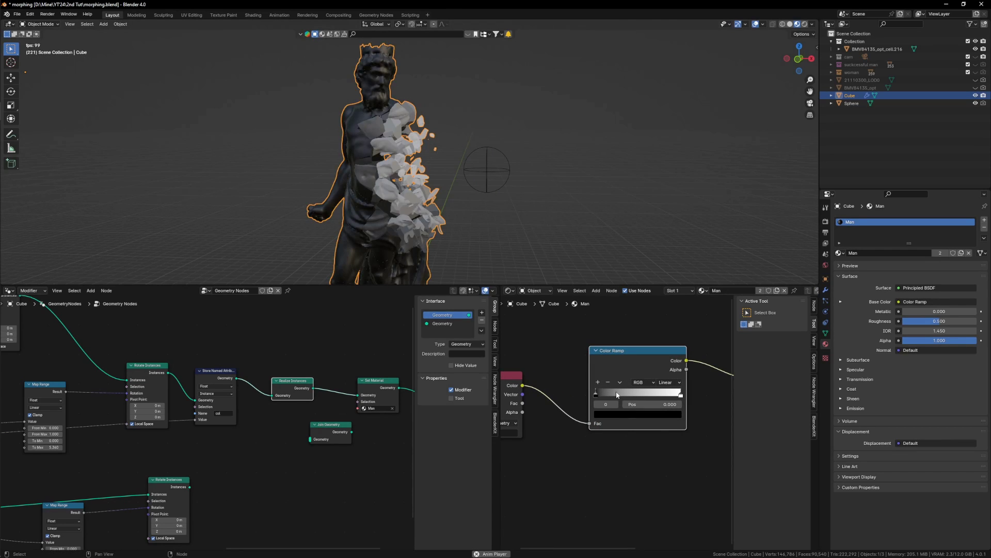
Step: Flip the Color Ramp and move its black stop to a position of about 0.36
left_click(620, 382)
left_click(638, 392)
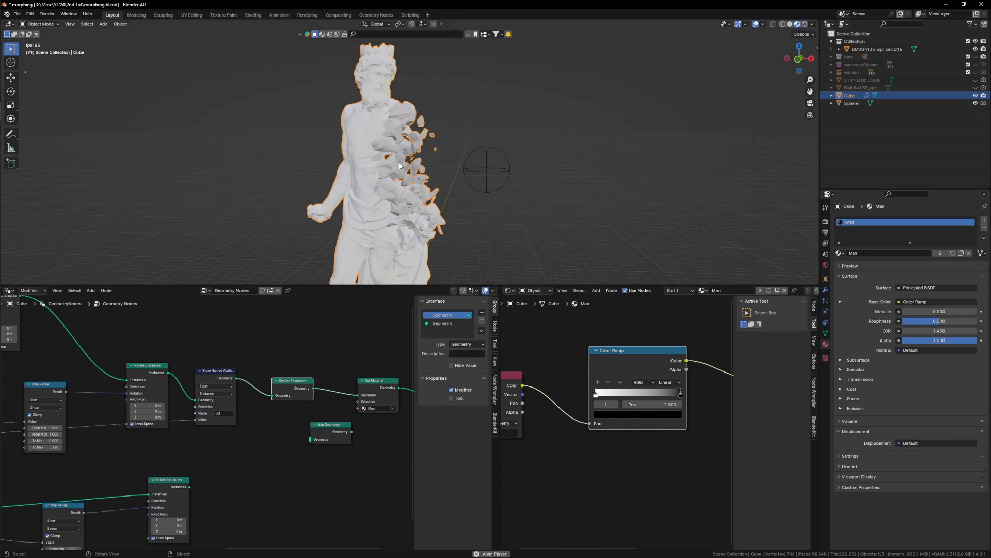
middle_click_drag(400, 165, 398, 157)
left_click_drag(677, 395, 625, 394)
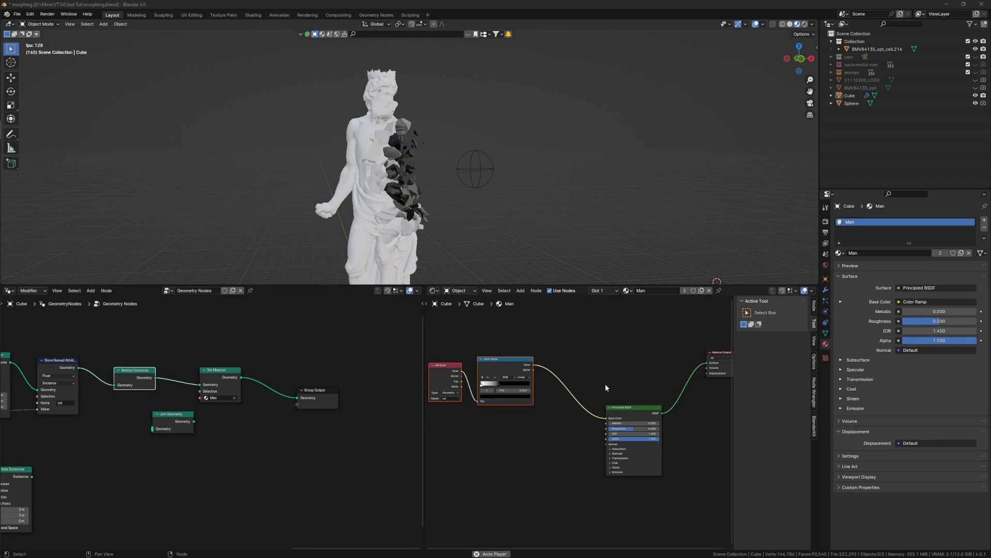
Step: Add an Emission shader node above the Principled BSDF in the Man material
scroll(605, 401, "up", 2)
middle_click_drag(605, 401, 634, 399)
left_click_drag(520, 429, 458, 372)
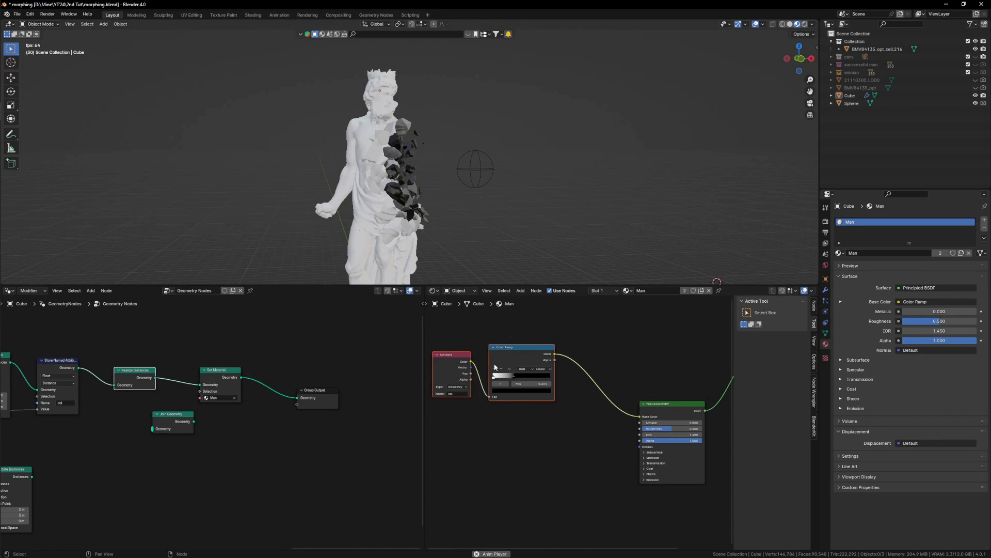
scroll(539, 414, "down", 1)
scroll(596, 375, "right", 1, "ctrl")
key("shift+a")
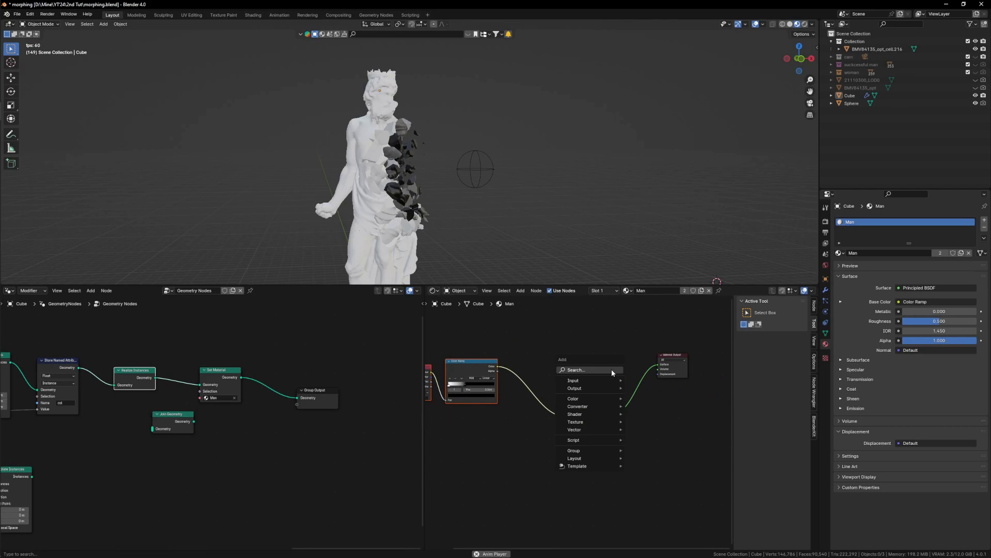
type("emission")
key("Return")
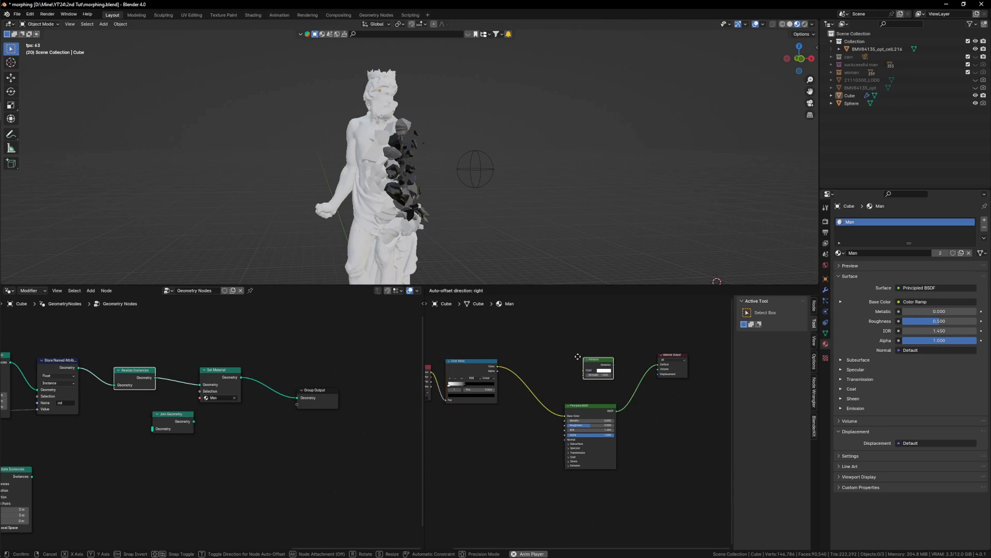
left_click(554, 357)
Step: Add a Mix Shader node between the Principled BSDF and the Material Output in the Man material
scroll(590, 413, "up", 3)
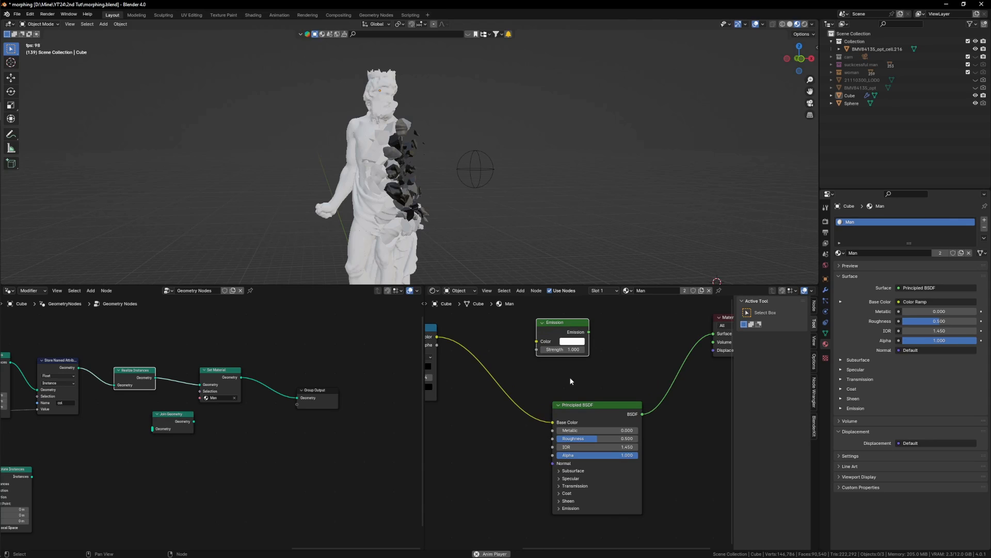
scroll(616, 387, "down", 1)
scroll(590, 361, "down", 1)
key("shift+a")
type("m")
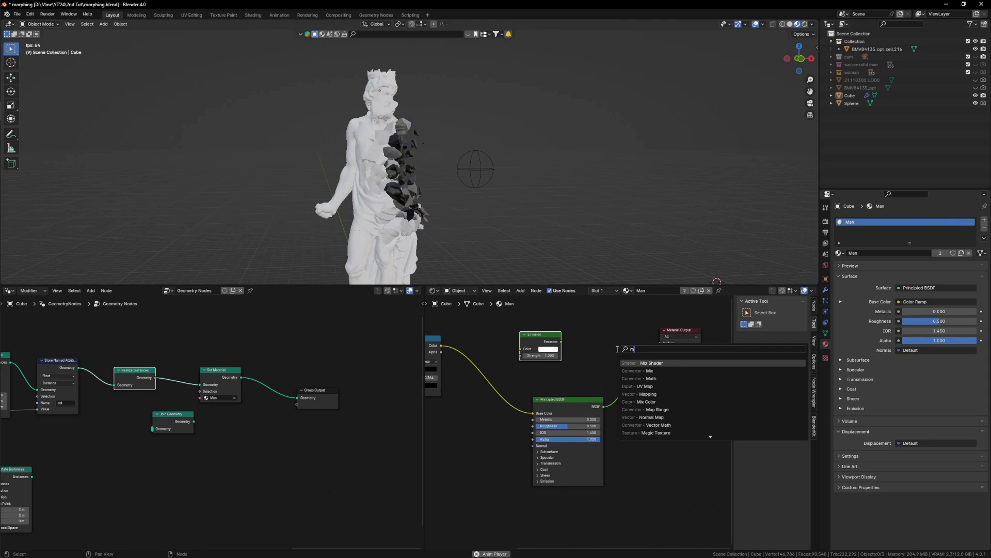
type("ix")
key("Return")
left_click(645, 377)
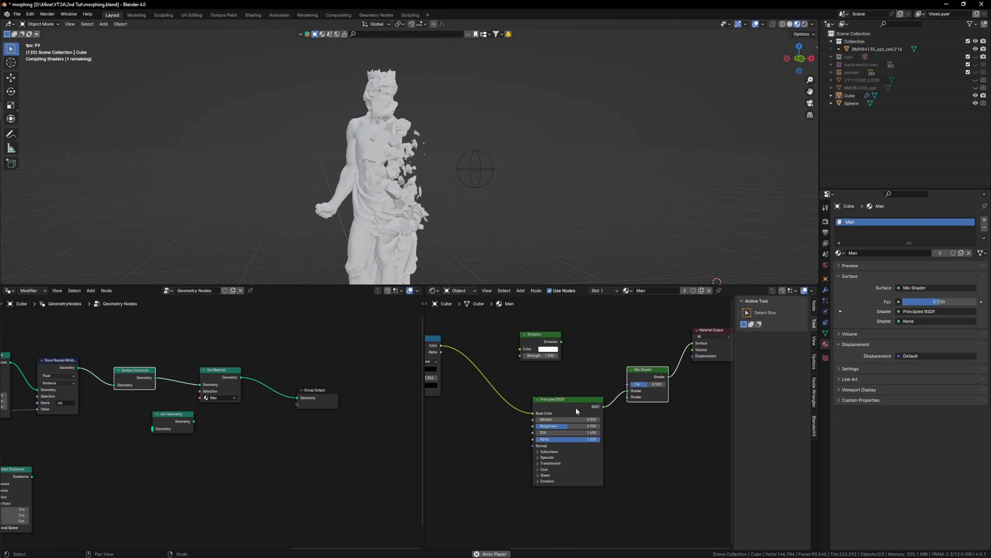
Step: Disconnect the Color Ramp from Base Color, link it to the Mix Shader's Fac, and connect Emission as the first shader with Principled BSDF second
left_click(570, 408)
right_click_drag(516, 392, 491, 411, "ctrl")
middle_click_drag(485, 398, 510, 402)
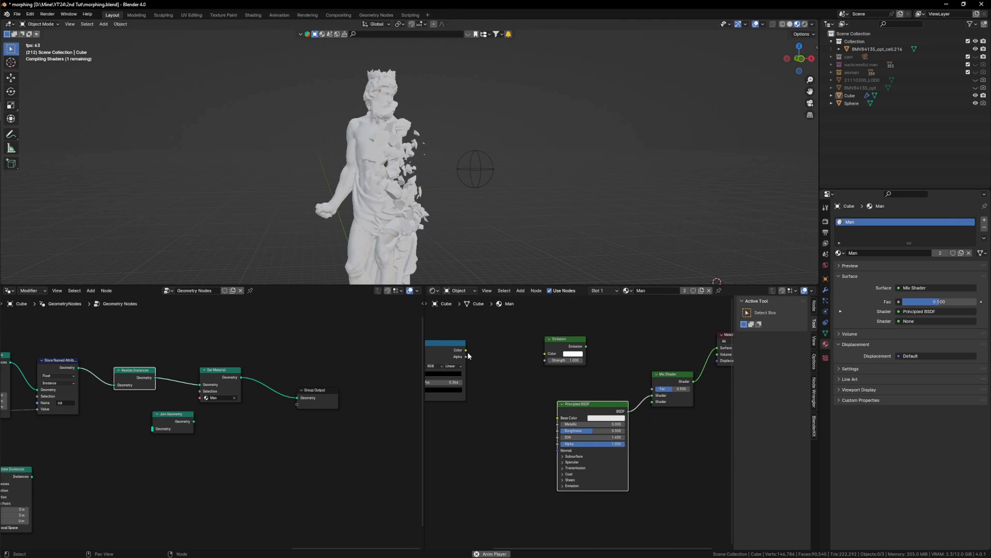
left_click_drag(468, 355, 565, 404)
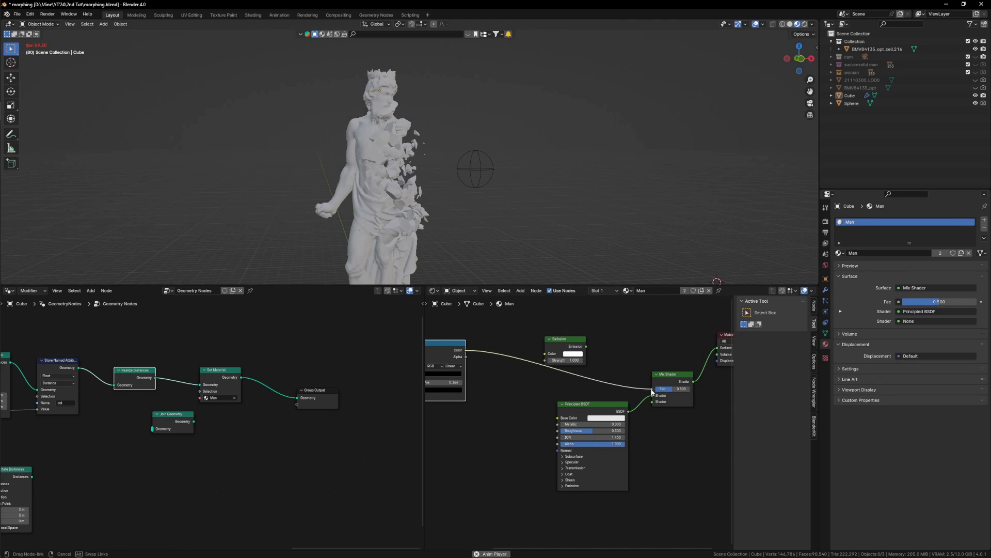
left_click_drag(652, 393, 653, 388)
left_click_drag(586, 346, 656, 401)
Step: Set the Emission color to orange with a hue of about 0.028 and a saturation of about 0.951
scroll(654, 408, "up", 2)
scroll(563, 354, "up", 1)
left_click(560, 334)
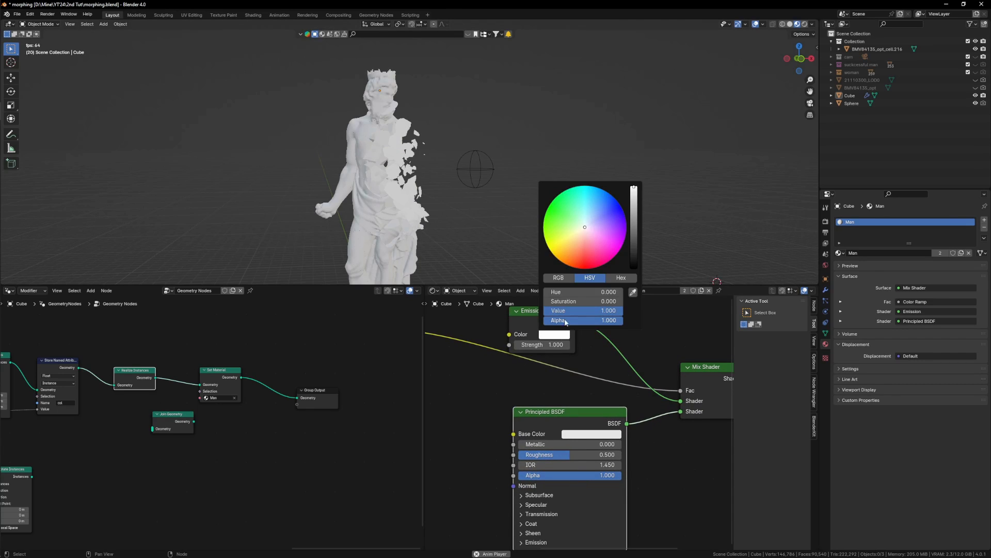
left_click_drag(584, 247, 575, 256)
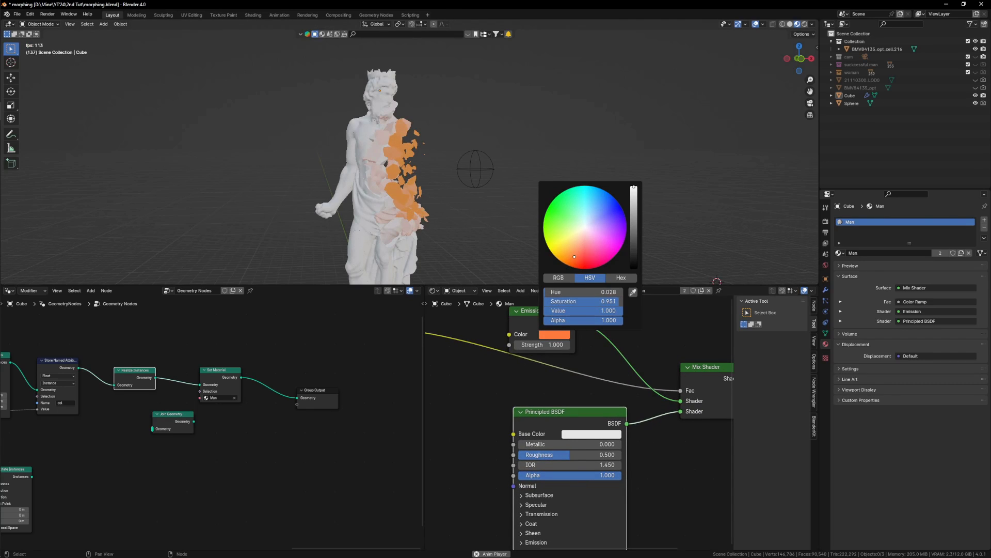
Step: Add a second Color Ramp, linking the first Color Ramp's output through it into the Emission node's Color
scroll(638, 441, "down", 8)
scroll(527, 387, "up", 3)
left_click_drag(487, 379, 630, 361)
scroll(501, 434, "up", 2)
key("Home")
key("shift+a")
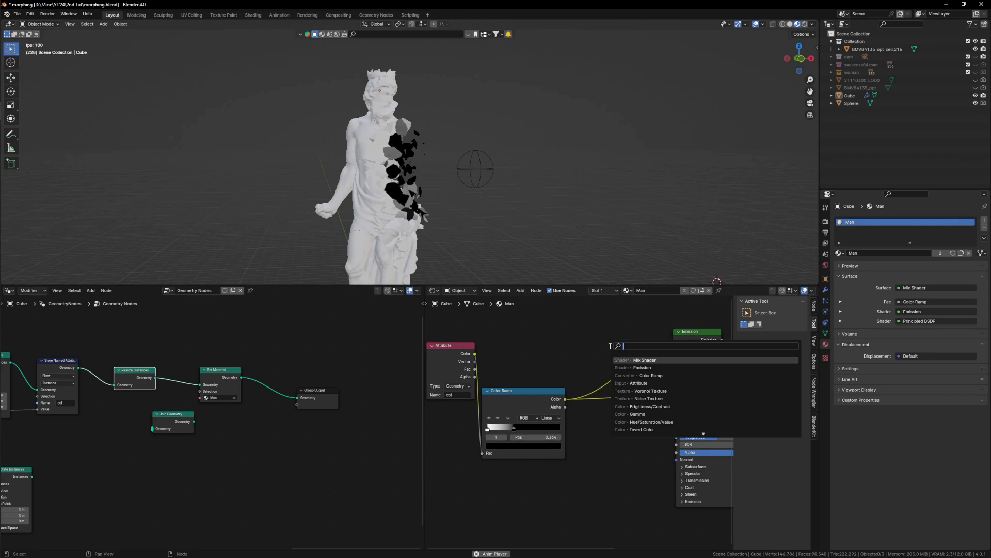
type("col")
left_click(664, 366)
left_click(623, 340)
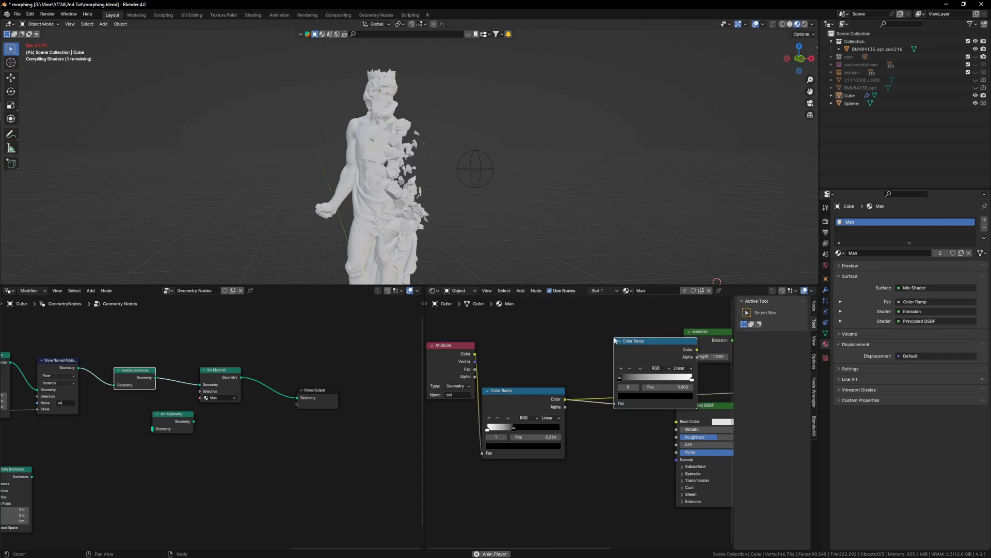
Step: Color the new Color Ramp with red, green and blue stops, placing green near the middle and blue at about 0.955
scroll(673, 353, "up", 1)
middle_click_drag(674, 353, 596, 375)
scroll(573, 355, "up", 2)
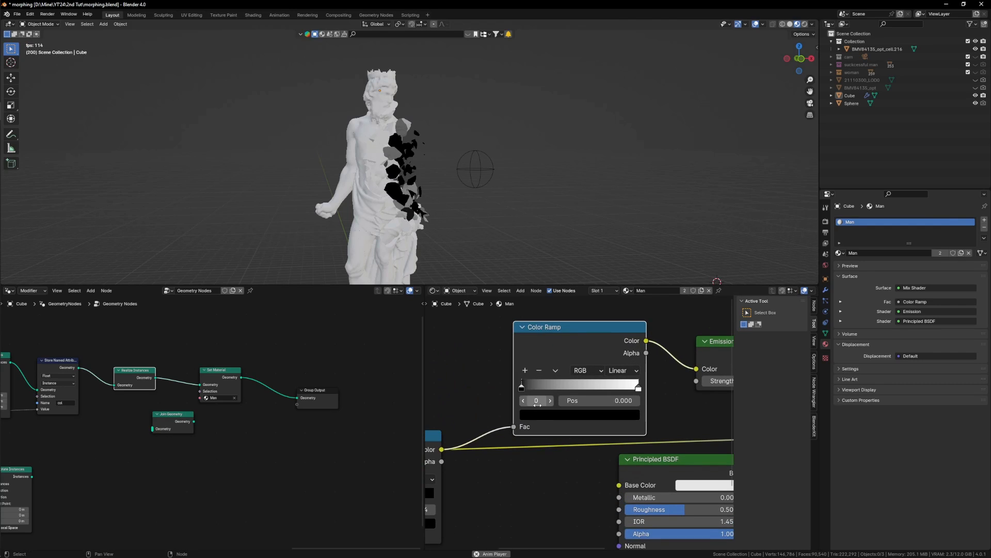
left_click(573, 414)
left_click_drag(630, 309, 630, 241)
left_click_drag(573, 305, 567, 336)
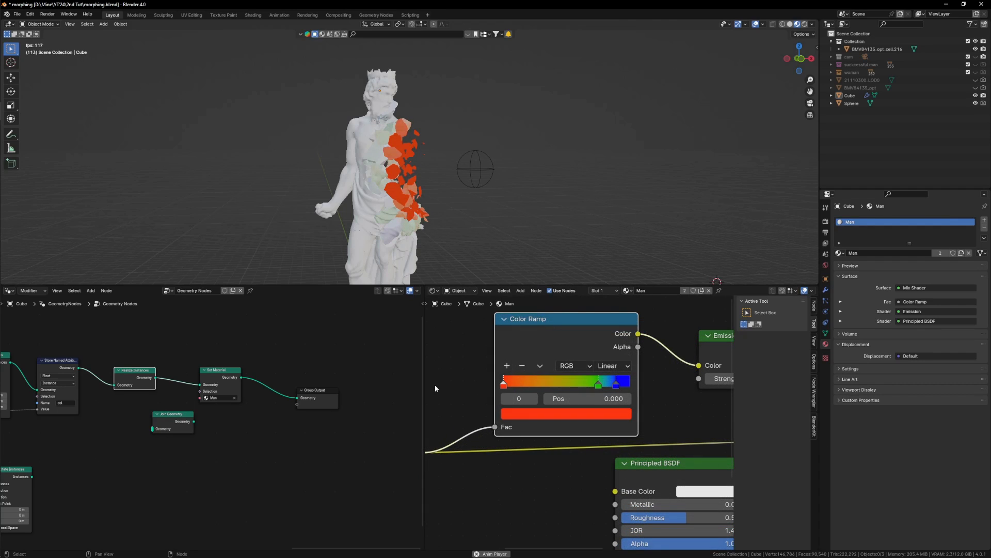
left_click_drag(593, 388, 547, 385)
left_click_drag(609, 385, 622, 385)
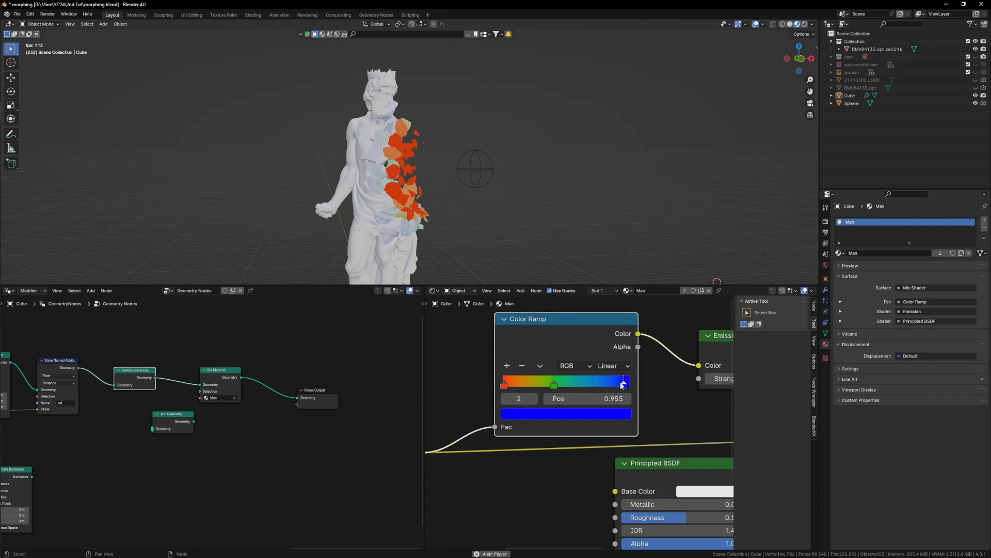
Step: Select the sphere beside the statue and scale it up slightly
left_click(457, 186)
scroll(458, 186, "up", 2)
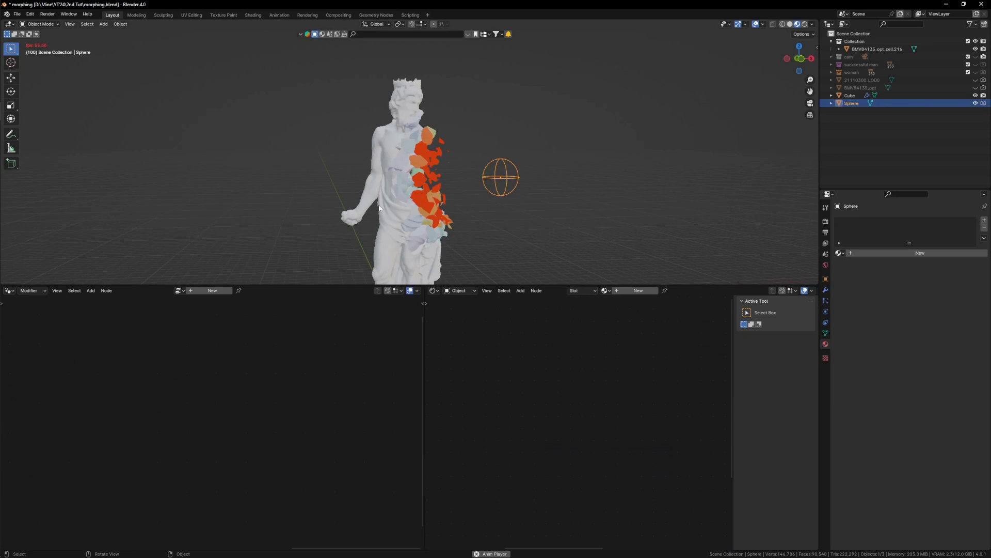
key("s")
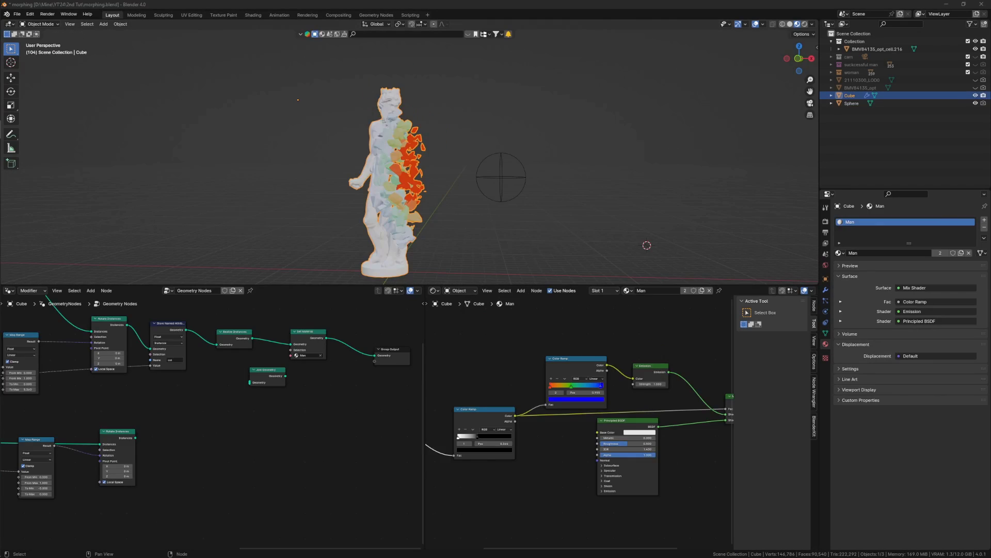
Step: Duplicate the Store Named Attribute, Realize Instances and Set Material nodes and place the copies beside the lower Rotate Instances node
scroll(372, 351, "down", 4)
scroll(360, 360, "up", 4)
middle_click_drag(345, 360, 367, 358)
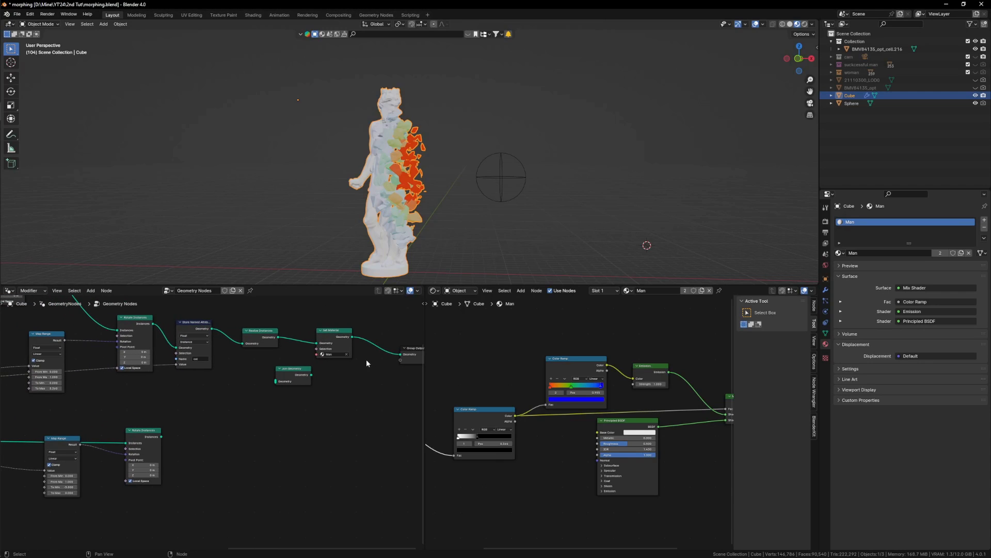
left_click_drag(335, 337, 325, 335)
left_click_drag(278, 336, 289, 350)
middle_click_drag(282, 316, 314, 314)
left_click_drag(379, 319, 219, 344)
key("g")
right_click(275, 327)
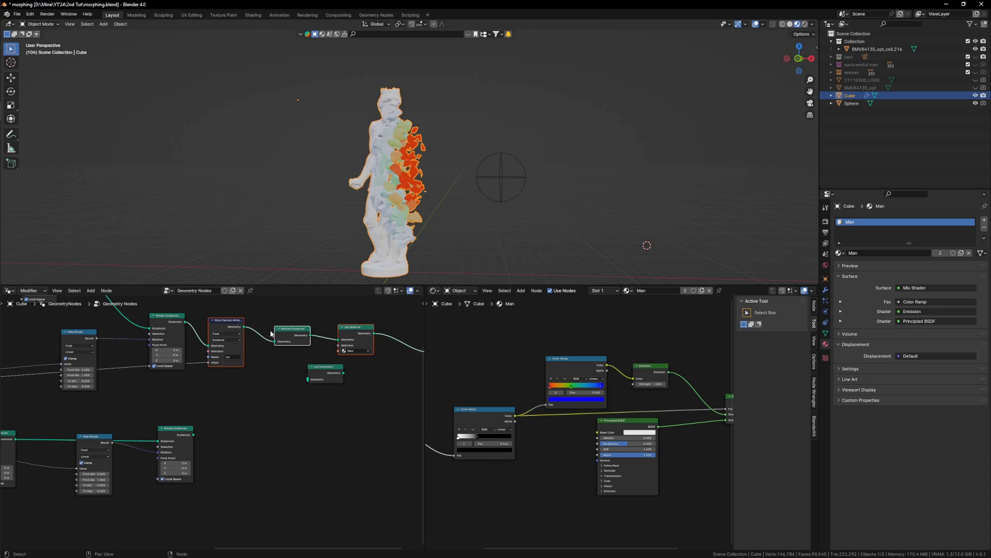
scroll(275, 327, "down", 2)
key("shift+d")
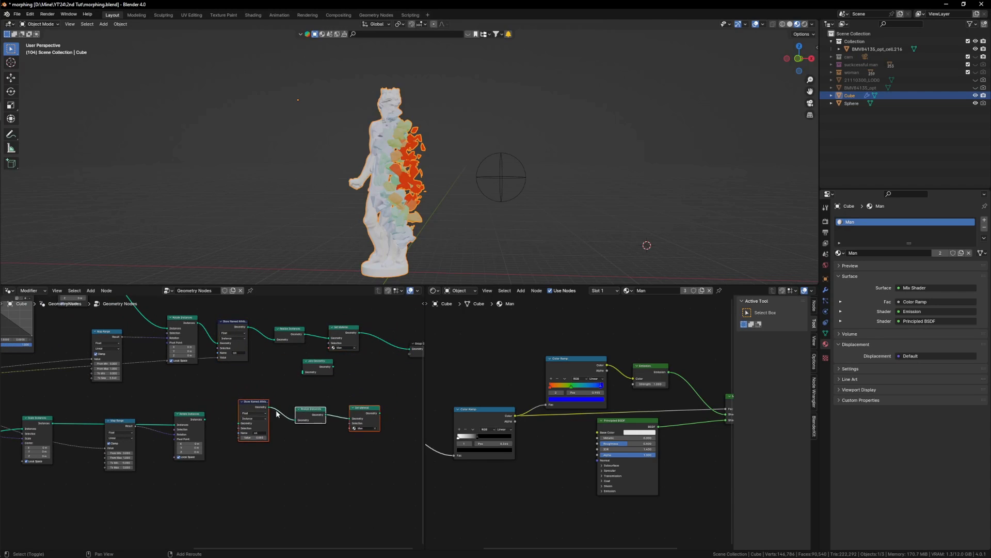
left_click(282, 414)
Step: Connect the lower Rotate Instances to the duplicated Store Named Attribute and link that branch's upstream value to its Value input
scroll(231, 421, "up", 2)
left_click_drag(192, 419, 214, 416)
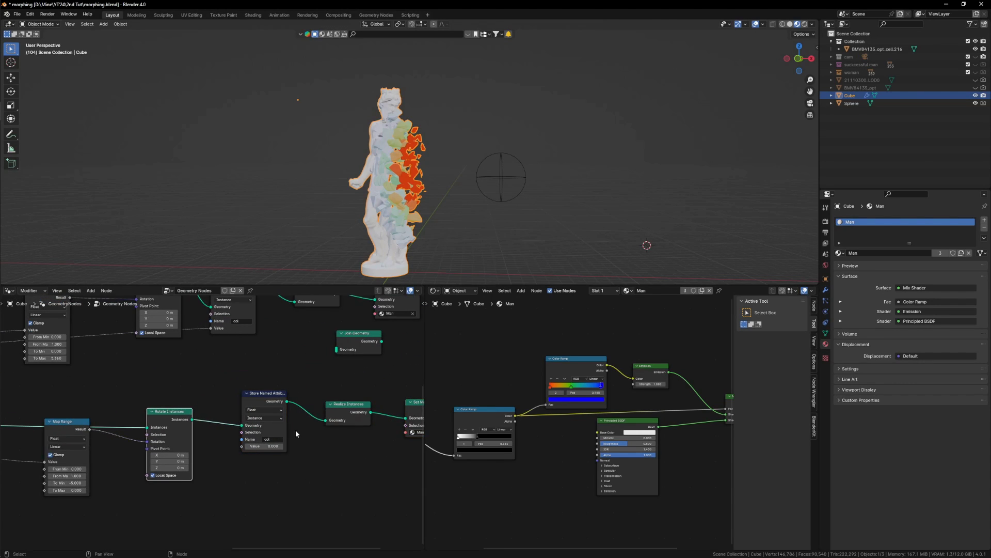
scroll(296, 433, "down", 3)
left_click_drag(125, 388, 337, 424)
scroll(377, 423, "up", 5)
scroll(253, 440, "up", 3)
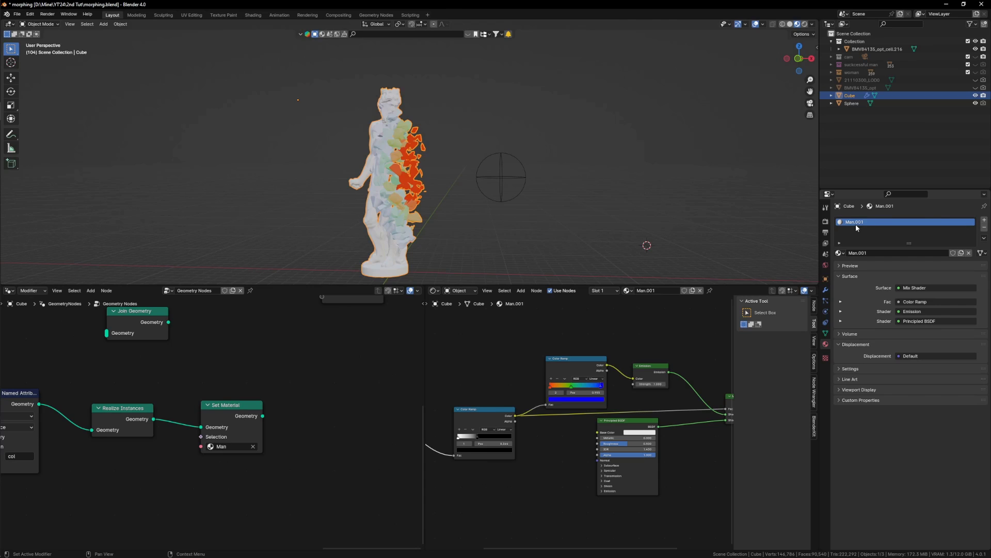
Step: Assign the Man.001 material in the duplicated Set Material node
scroll(217, 495, "up", 2)
left_click(235, 439)
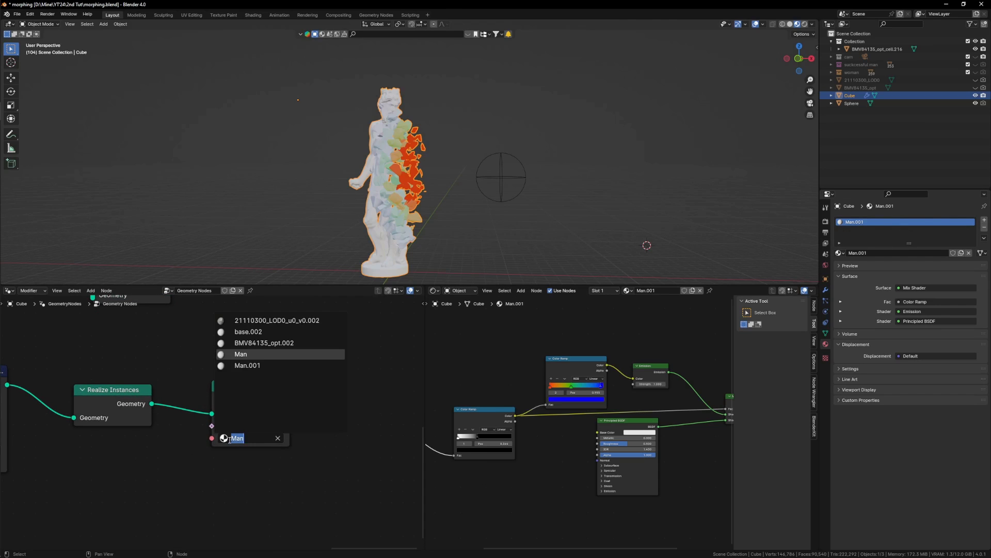
left_click(248, 366)
Step: Flip the black-and-white Color Ramp in the Man.001 material
scroll(519, 465, "down", 2)
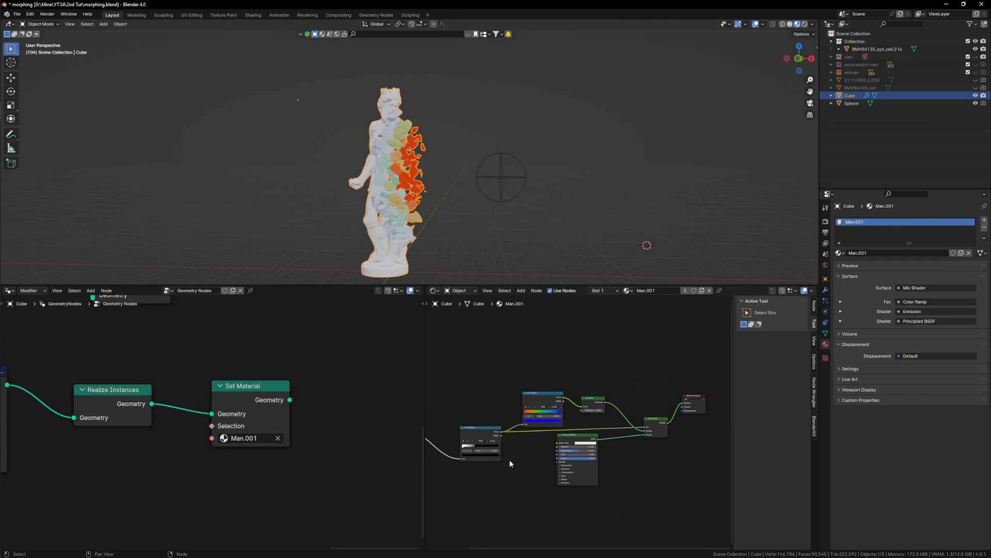
middle_click_drag(510, 459, 560, 442)
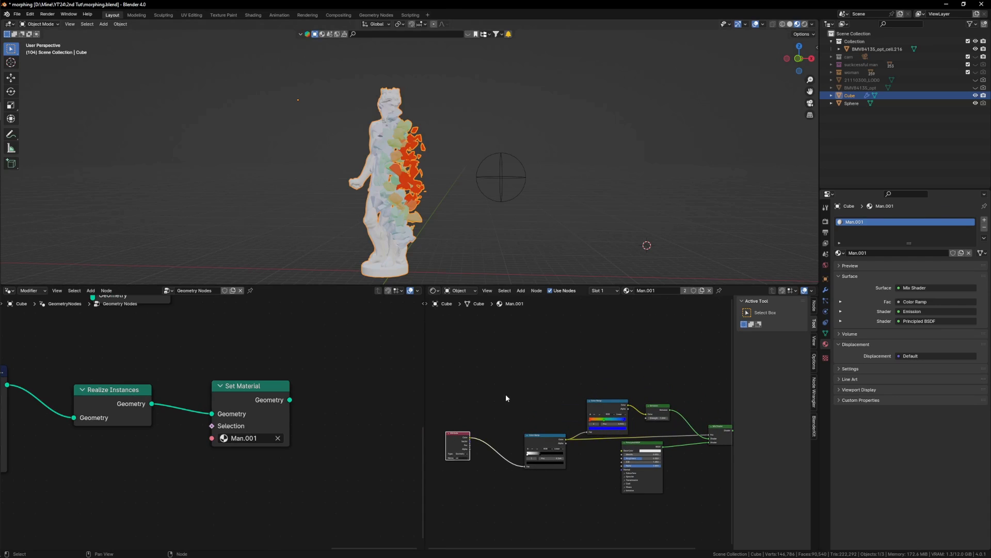
scroll(579, 454, "up", 5)
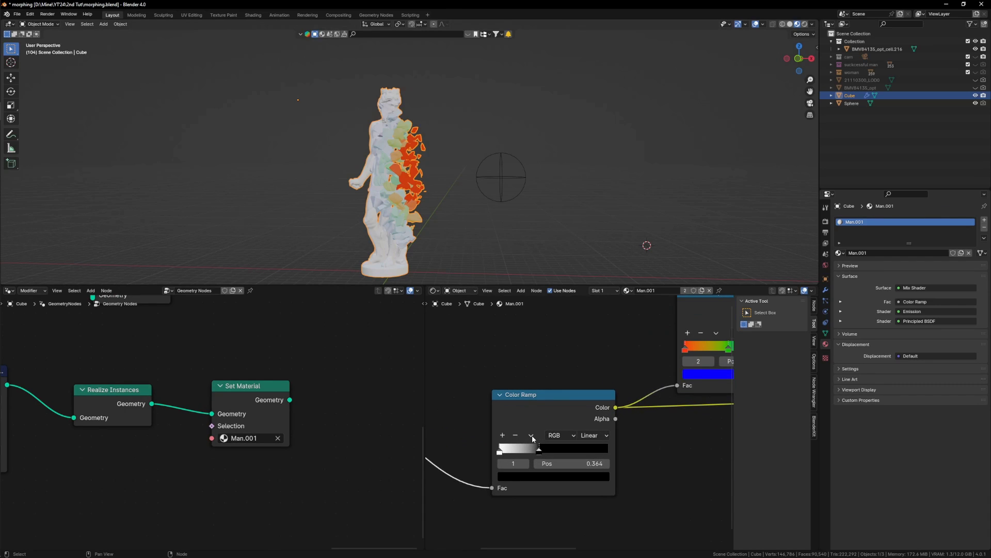
left_click(532, 437)
left_click(531, 435)
left_click(548, 445)
Step: Insert a Join Geometry node before the Group Output and connect both Set Material branches to it
scroll(262, 452, "down", 2)
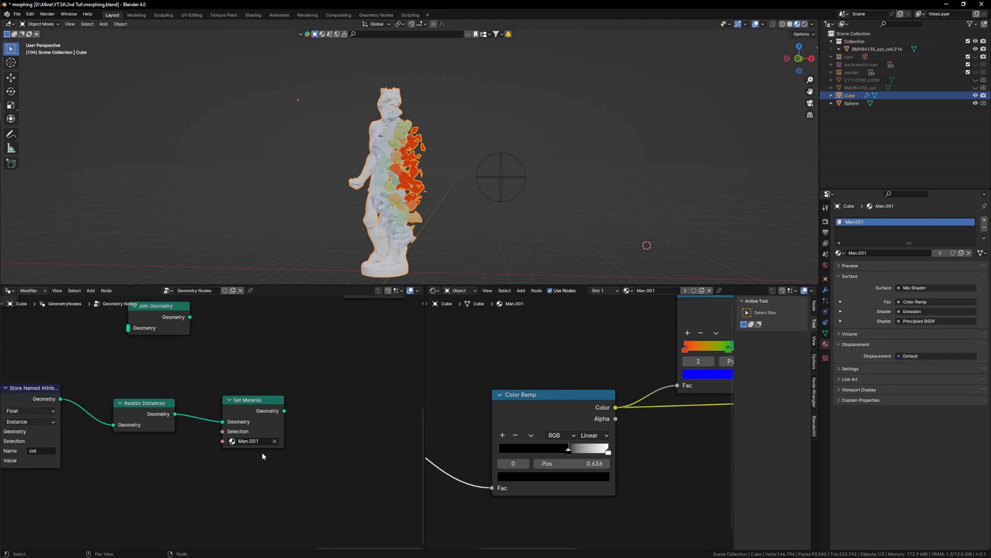
scroll(262, 453, "down", 7)
middle_click_drag(287, 429, 220, 438)
scroll(220, 438, "up", 3)
key("shift+a")
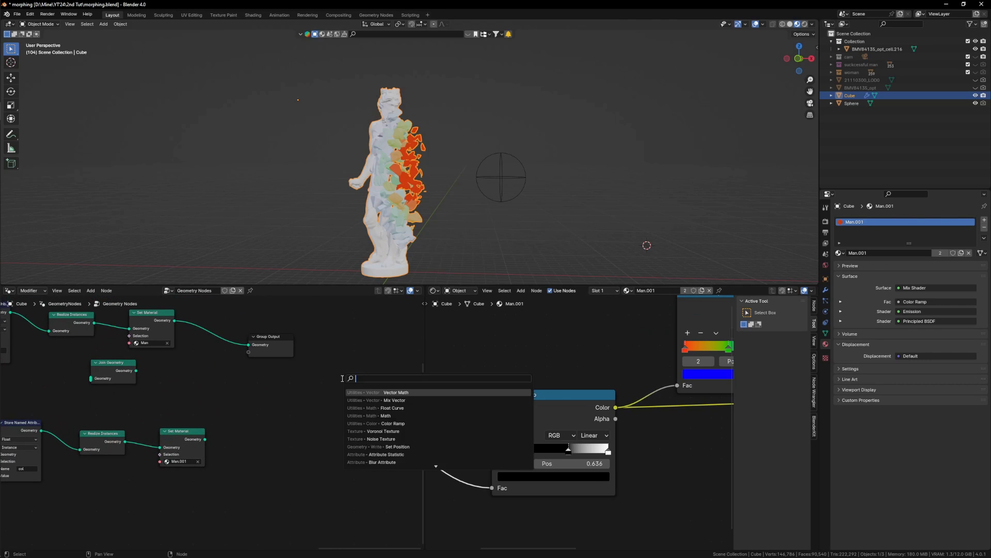
type("joi")
left_click(396, 400)
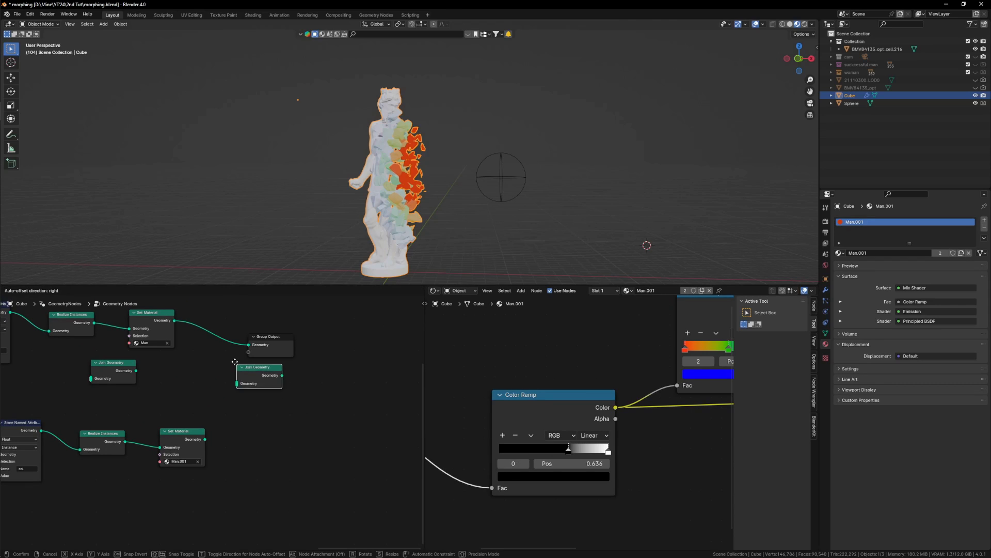
left_click(256, 336)
left_click_drag(256, 336, 295, 367)
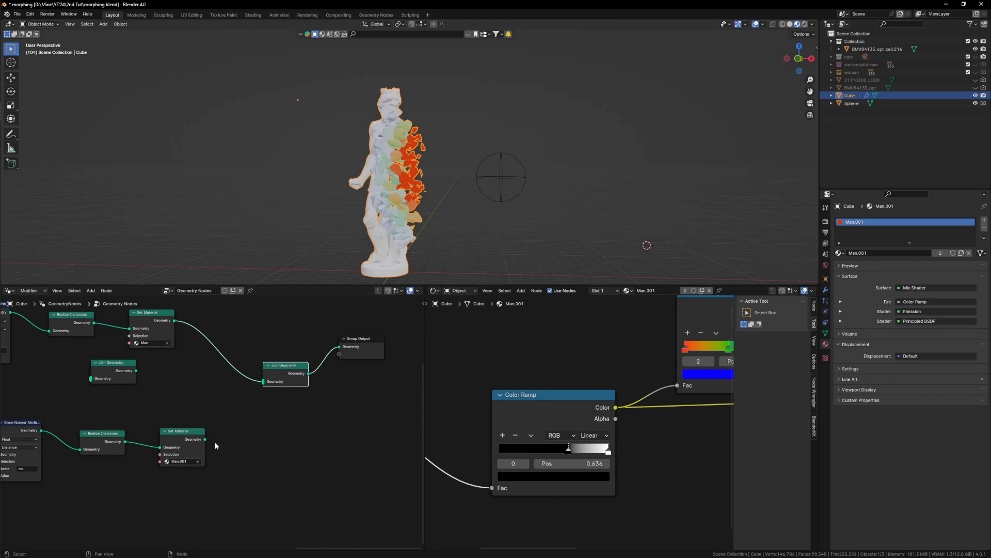
left_click_drag(205, 439, 266, 383)
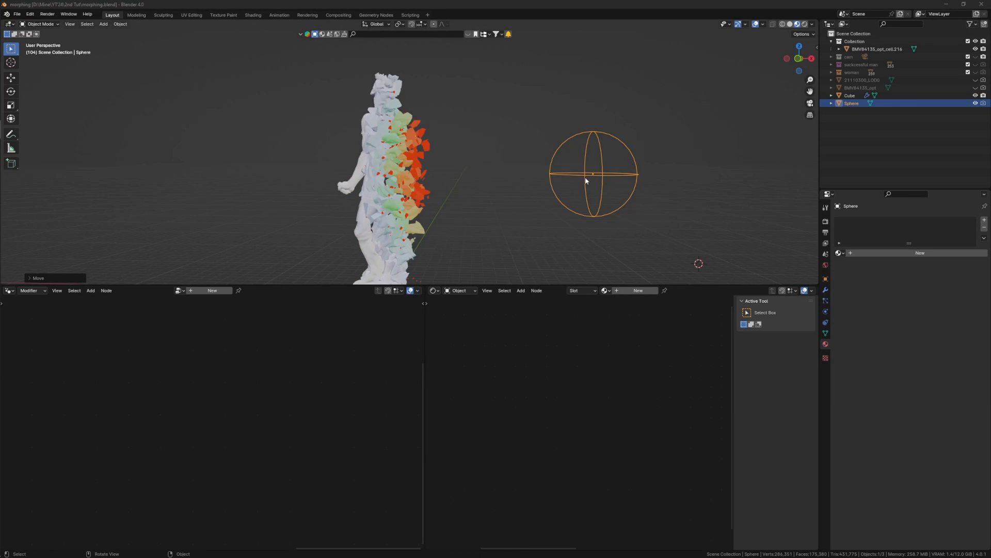
Step: Move the sphere to the statue's other side and back to test the morph, and scale it down to about 0.71
key("g")
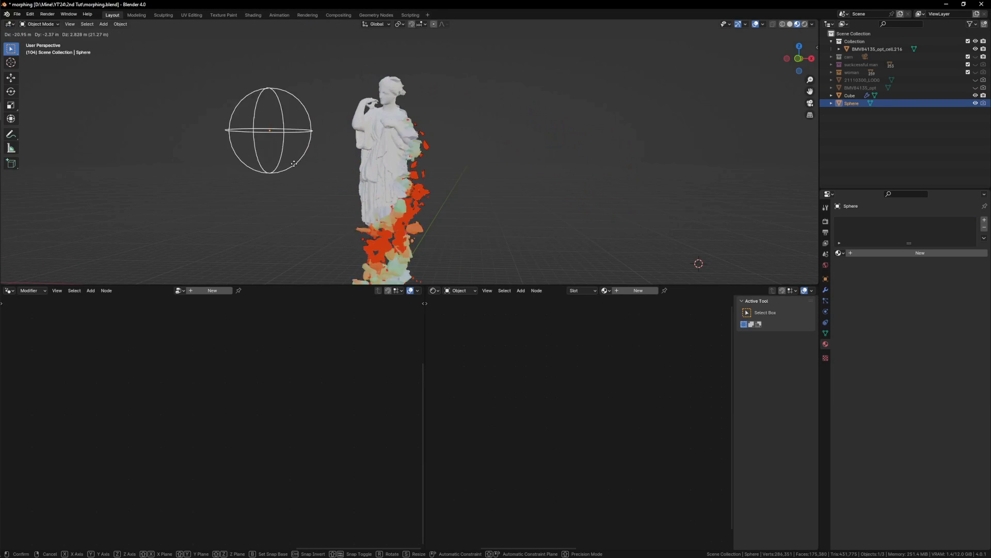
left_click(246, 204)
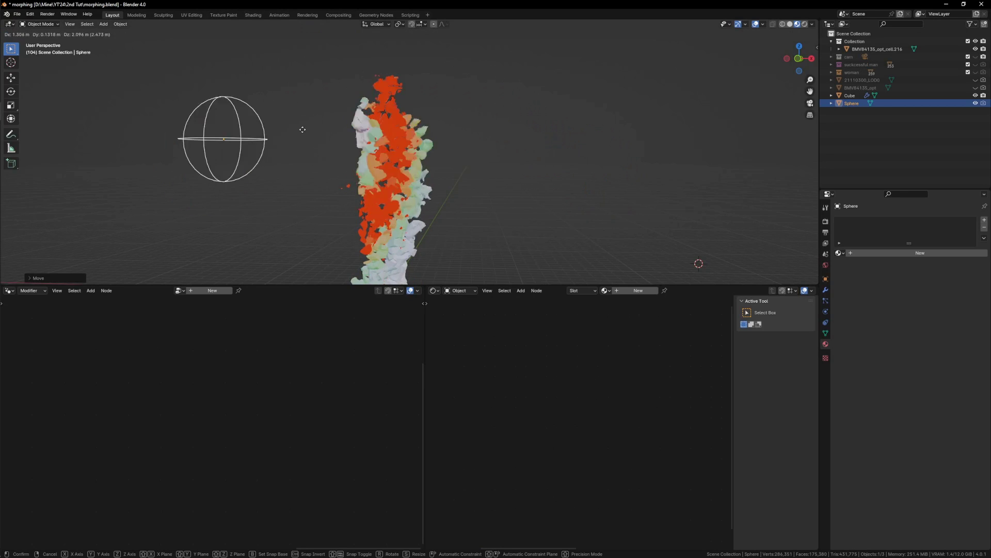
key("g")
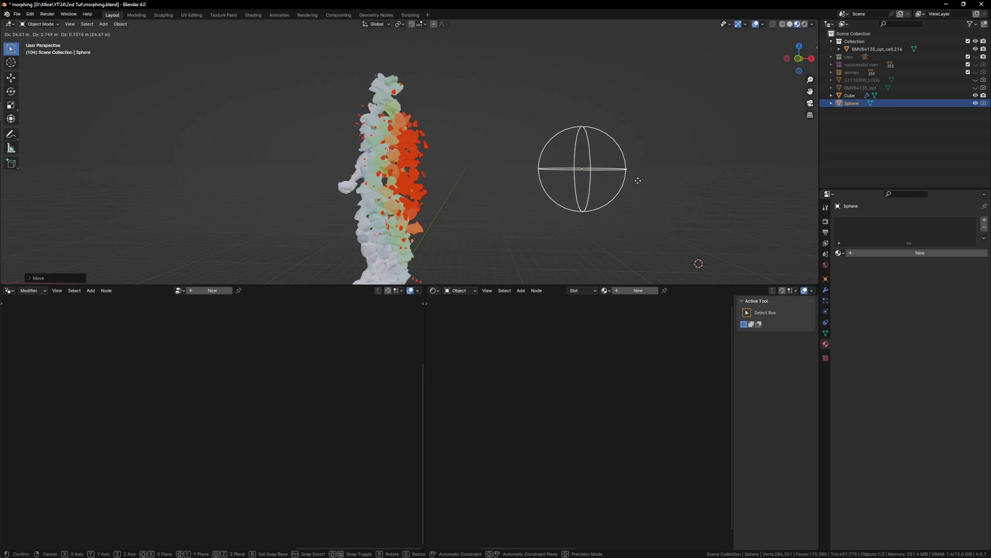
left_click(588, 177)
key("s")
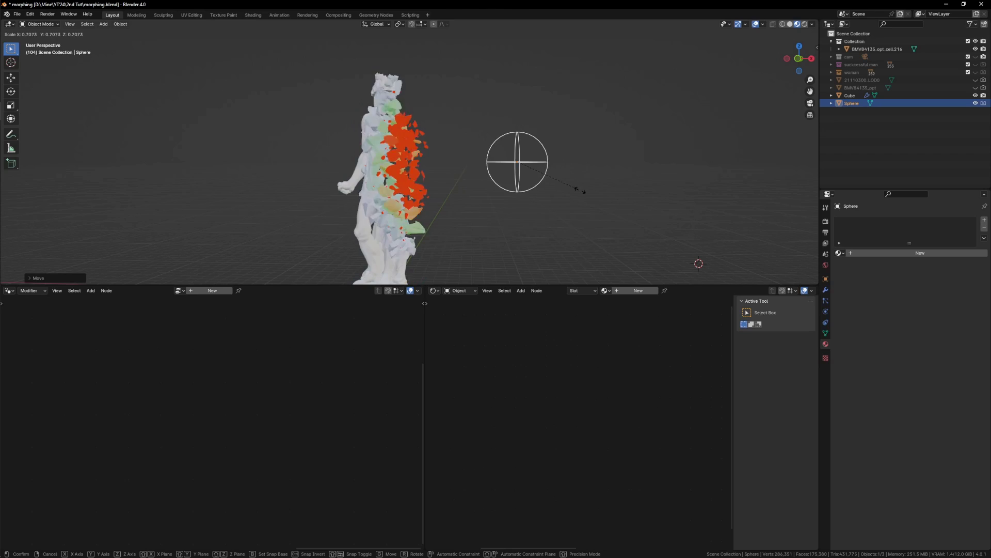